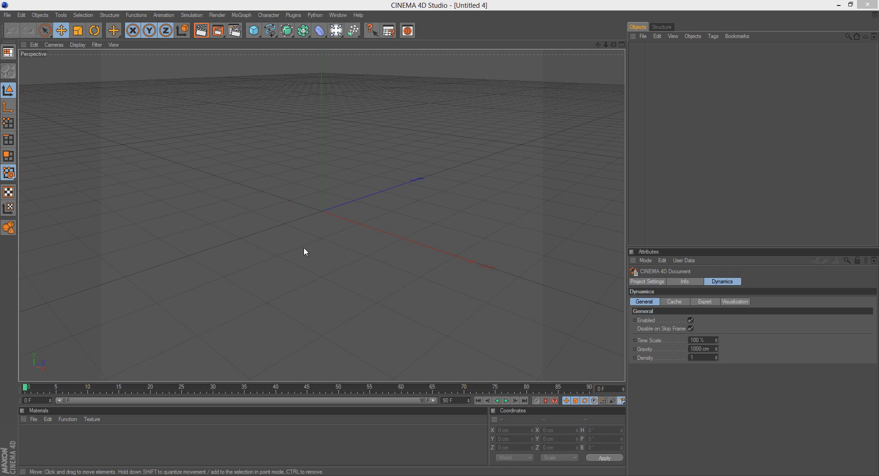
# Add a MoText object to the scene
pyautogui.click(241, 17)
pyautogui.click(250, 118)
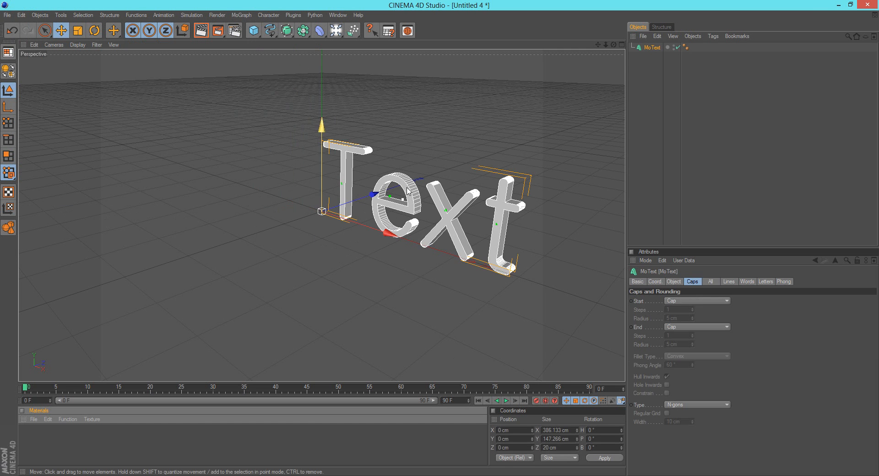
pyautogui.moveTo(610, 43); pyautogui.dragTo(557, 52)
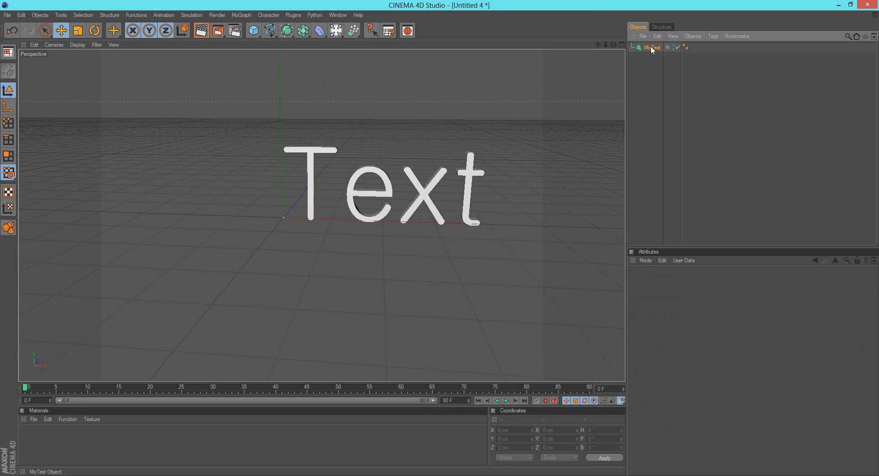
pyautogui.moveTo(598, 45); pyautogui.dragTo(572, 40)
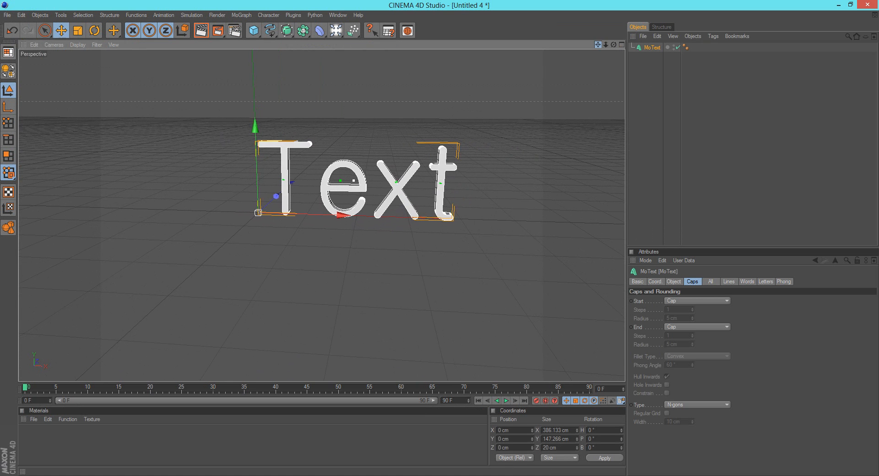
# Set the MoText object's text alignment to Middle
pyautogui.click(641, 281)
pyautogui.click(654, 281)
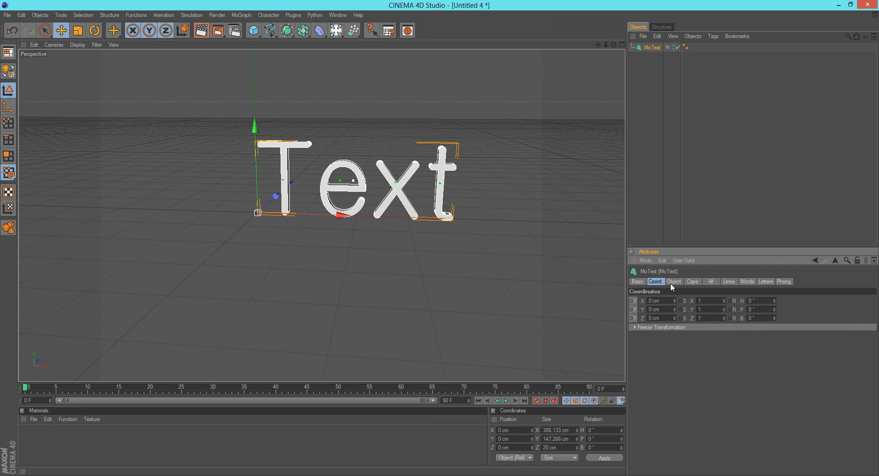
pyautogui.click(673, 282)
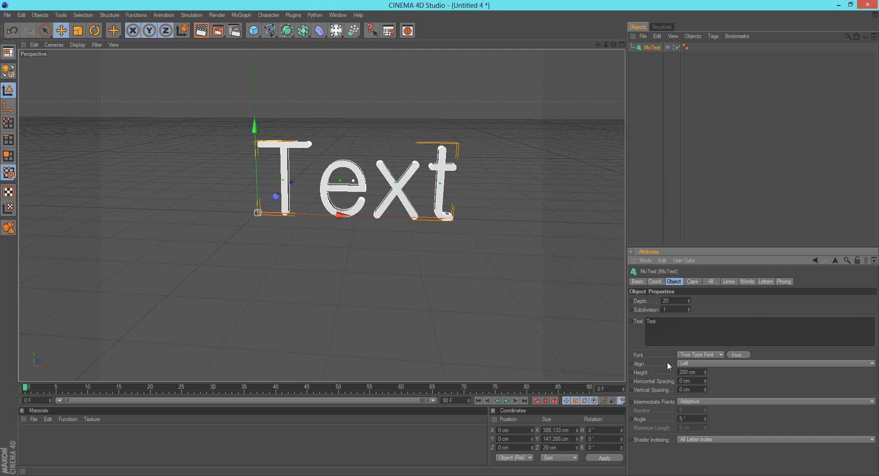
pyautogui.click(703, 364)
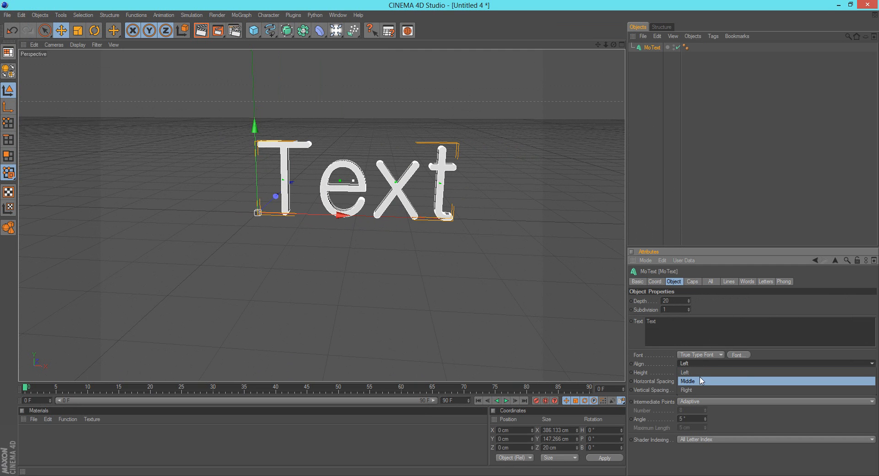
pyautogui.click(699, 381)
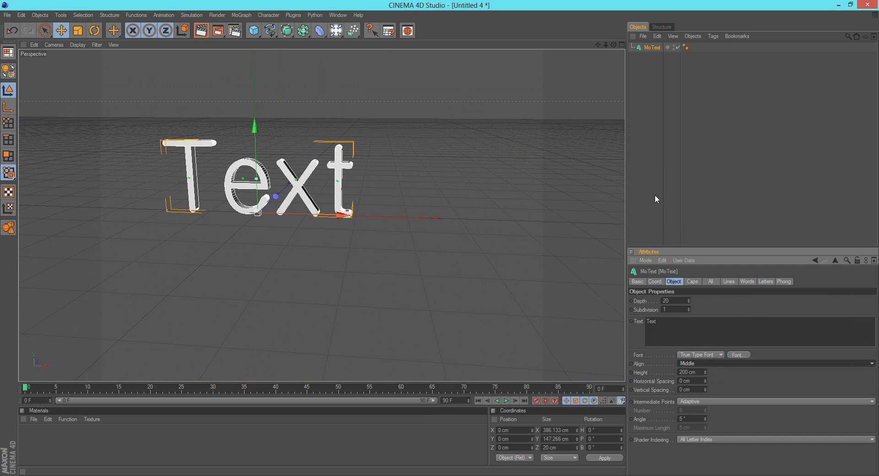
pyautogui.click(654, 194)
# Set the MoText font to Broadway BT in Bold style
pyautogui.click(650, 48)
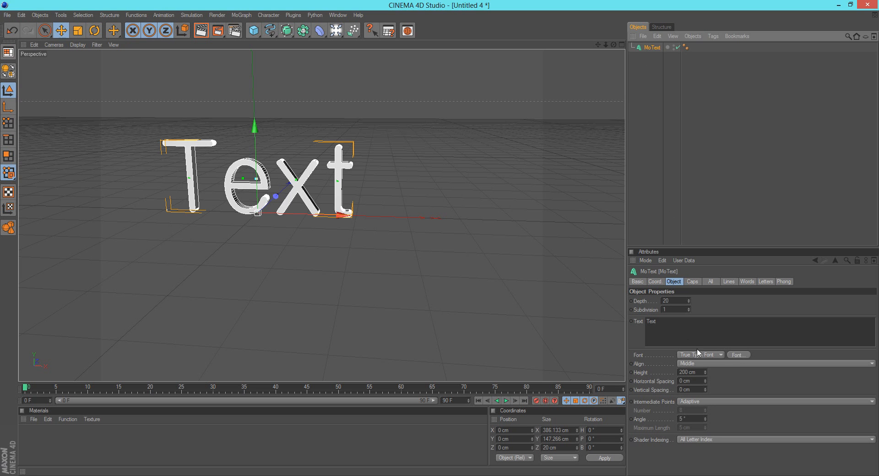
pyautogui.click(736, 355)
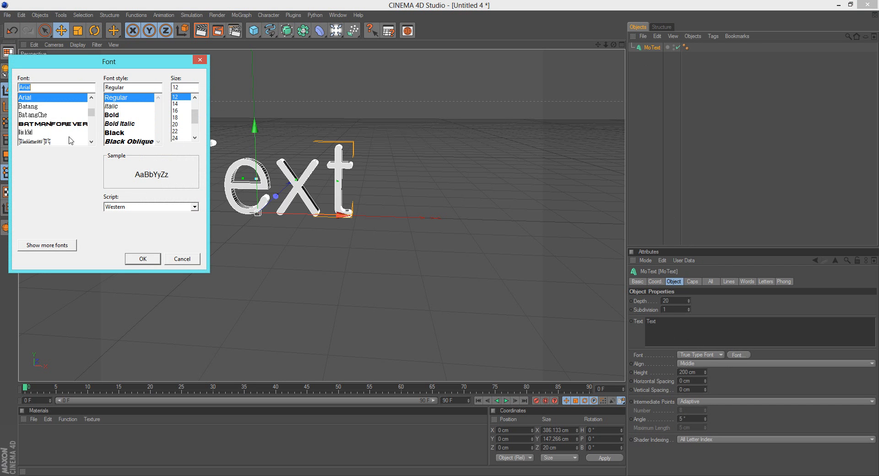
pyautogui.moveTo(92, 113); pyautogui.dragTo(93, 115)
pyautogui.click(76, 123)
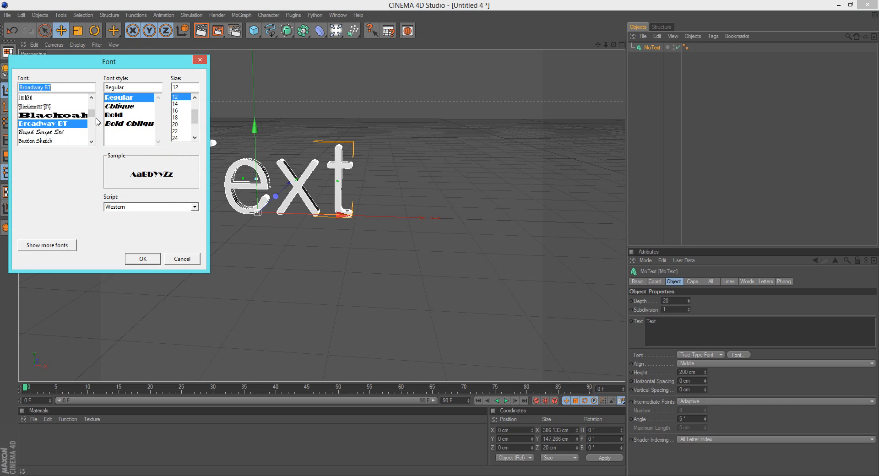
pyautogui.click(122, 115)
pyautogui.moveTo(120, 62); pyautogui.dragTo(113, 91)
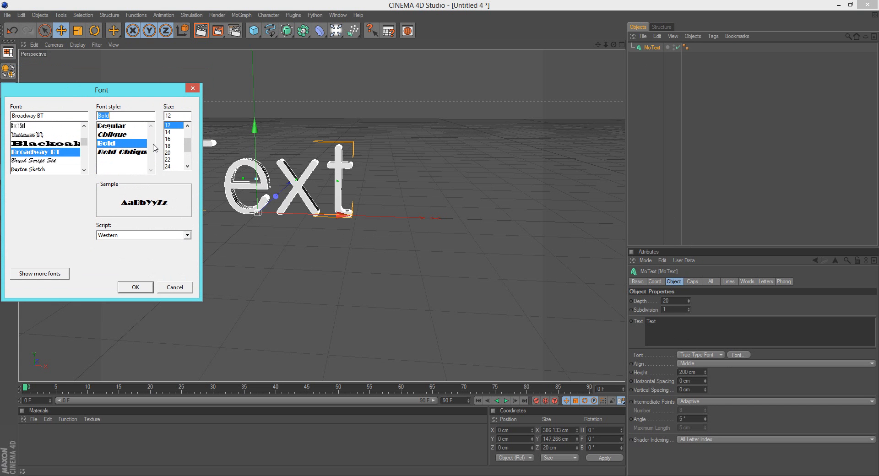
pyautogui.click(136, 287)
pyautogui.click(632, 141)
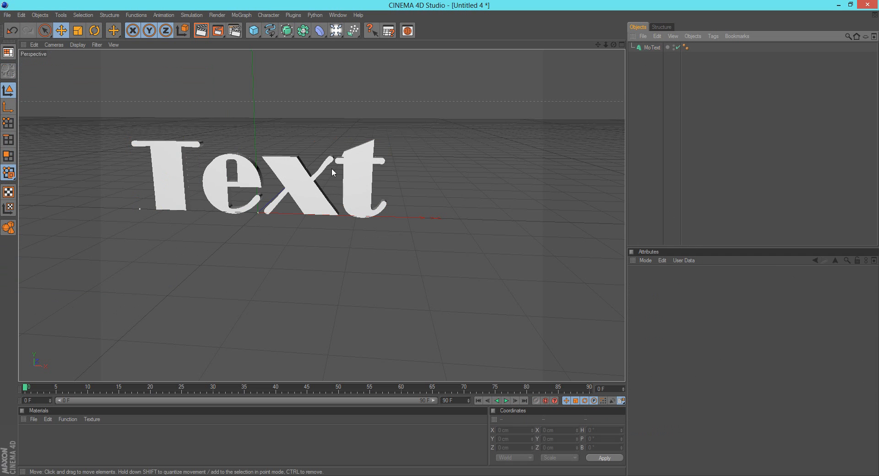
# Change the MoText font to Cooper Std in Black style
pyautogui.click(368, 168)
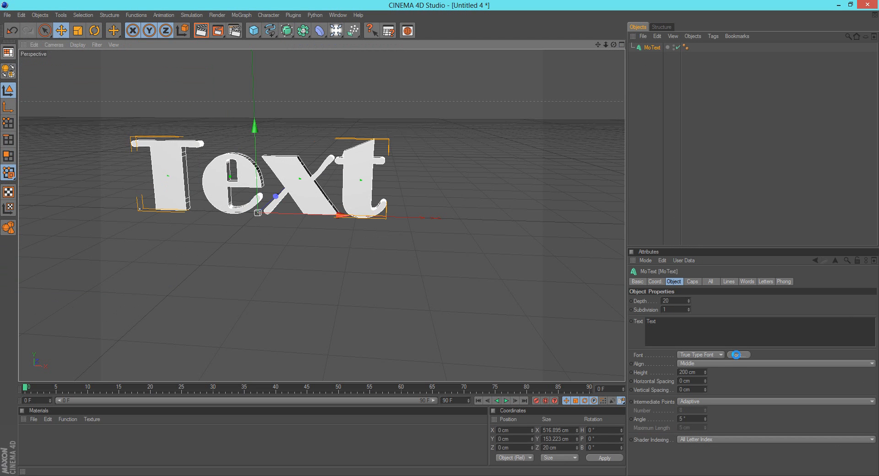
pyautogui.click(735, 355)
pyautogui.scroll(-4, 54, 125)
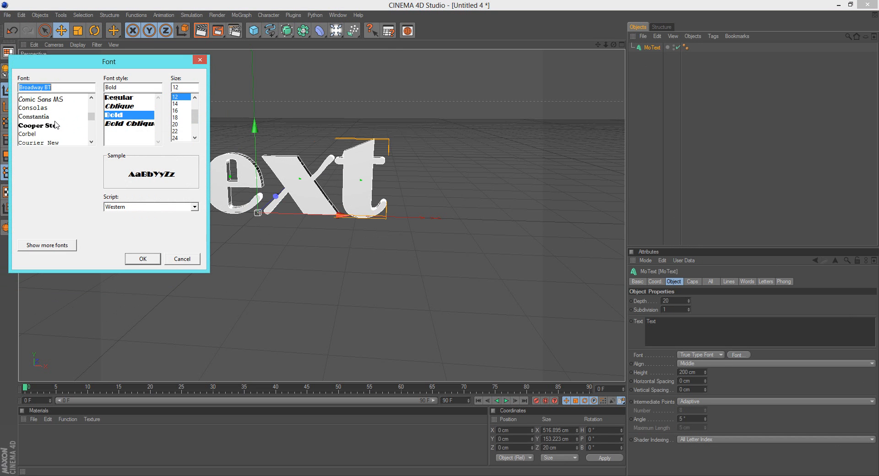
pyautogui.scroll(-1, 55, 123)
pyautogui.click(51, 118)
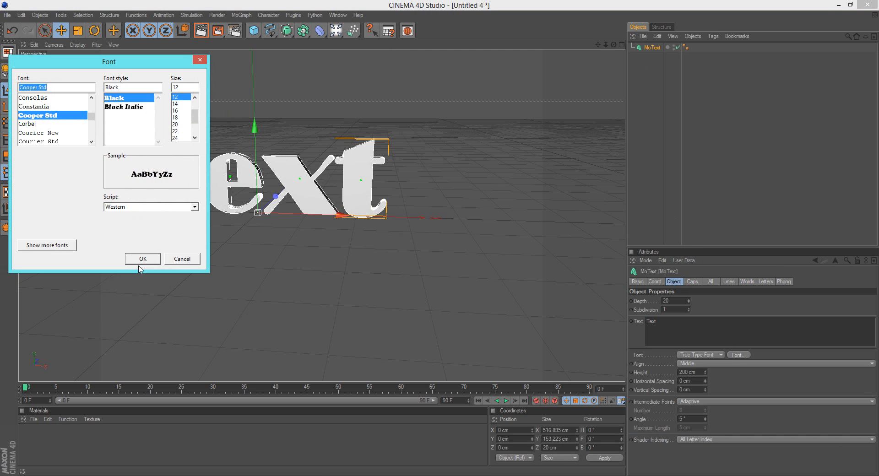
pyautogui.click(143, 258)
pyautogui.click(677, 156)
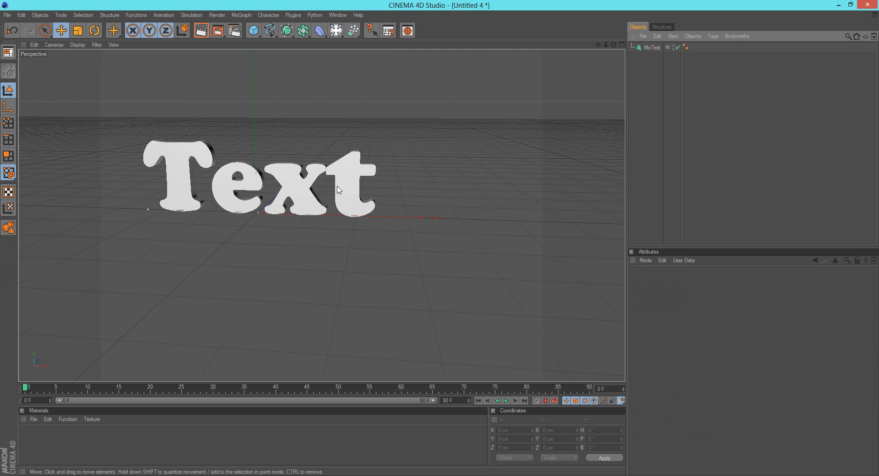
pyautogui.scroll(3, 437, 106)
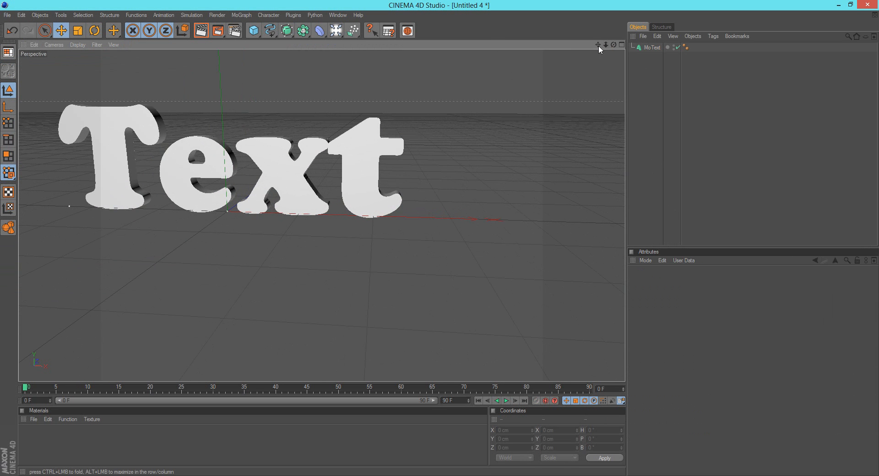
pyautogui.moveTo(597, 45); pyautogui.dragTo(601, 88)
pyautogui.click(652, 47)
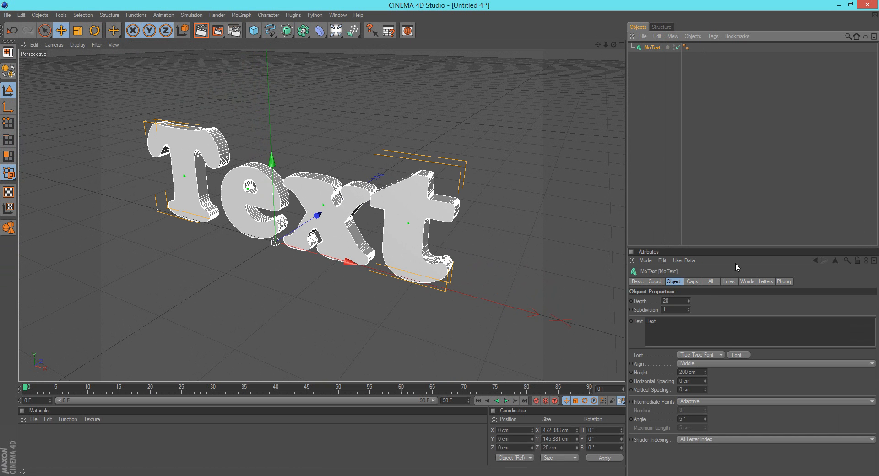
pyautogui.click(689, 281)
pyautogui.click(691, 300)
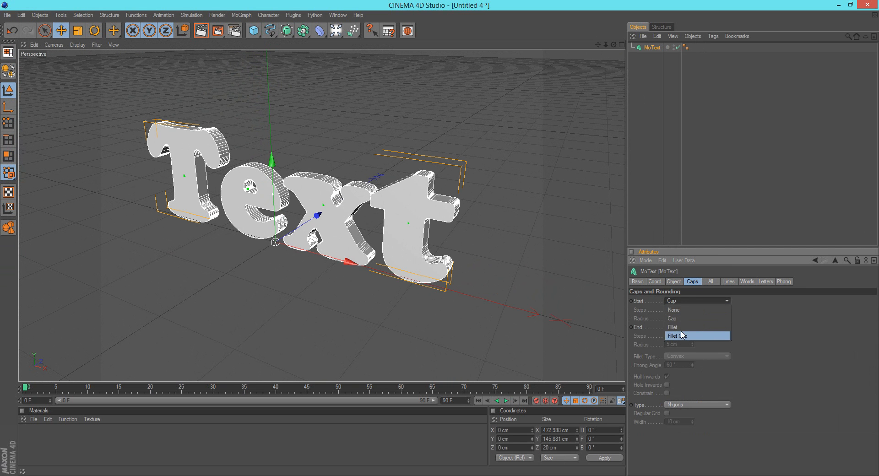
pyautogui.click(635, 40)
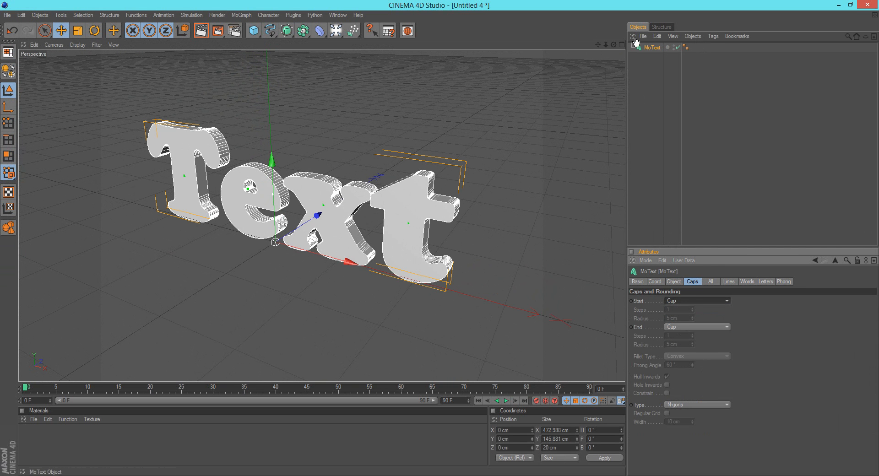
# Set the MoText object's extrusion depth to 60
pyautogui.click(645, 281)
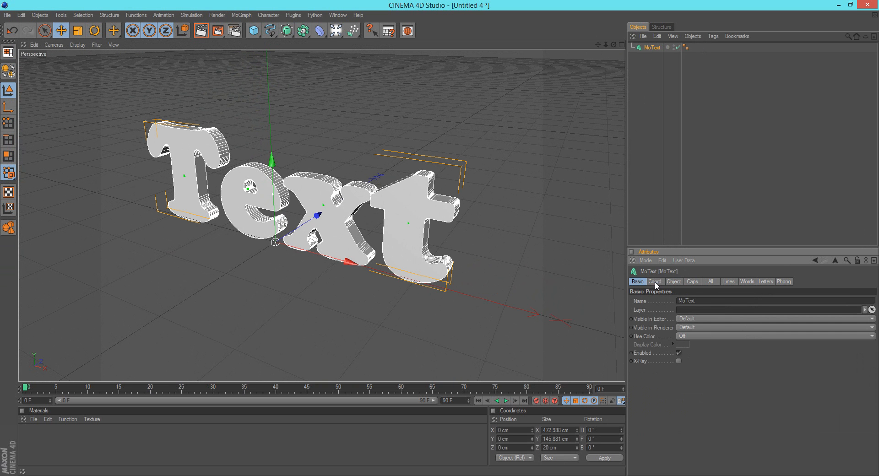
pyautogui.click(655, 282)
pyautogui.click(674, 281)
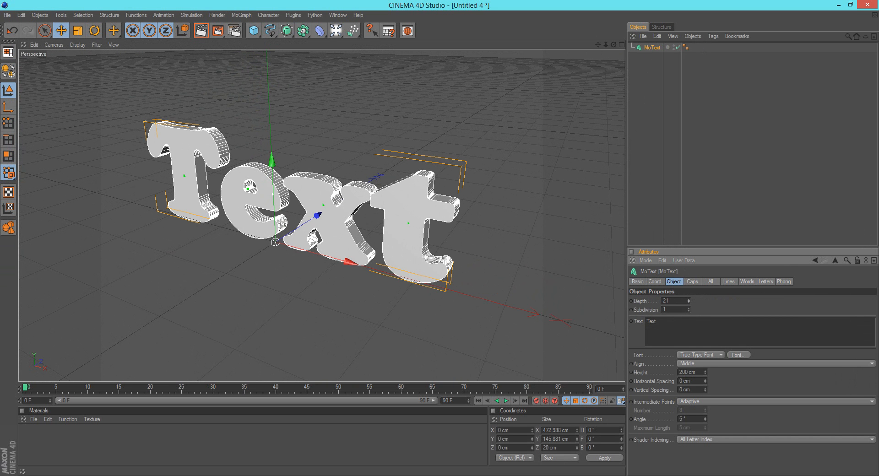
pyautogui.moveTo(688, 301); pyautogui.dragTo(688, 292)
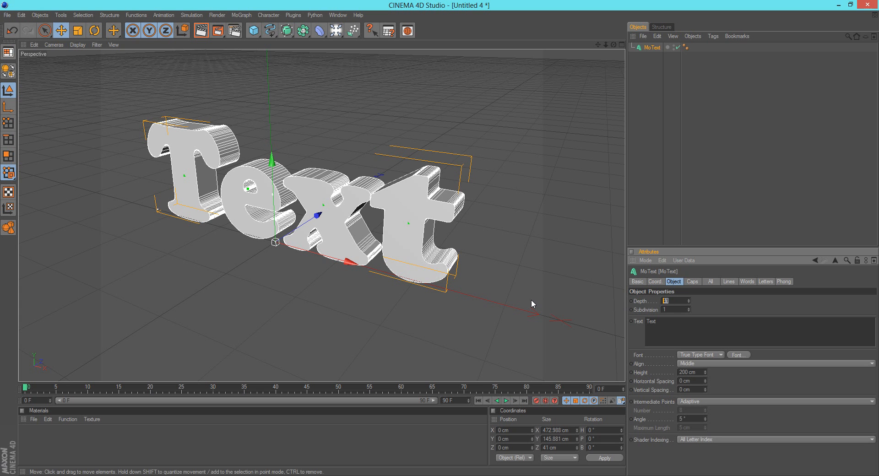
pyautogui.write('60')
pyautogui.press('Return')
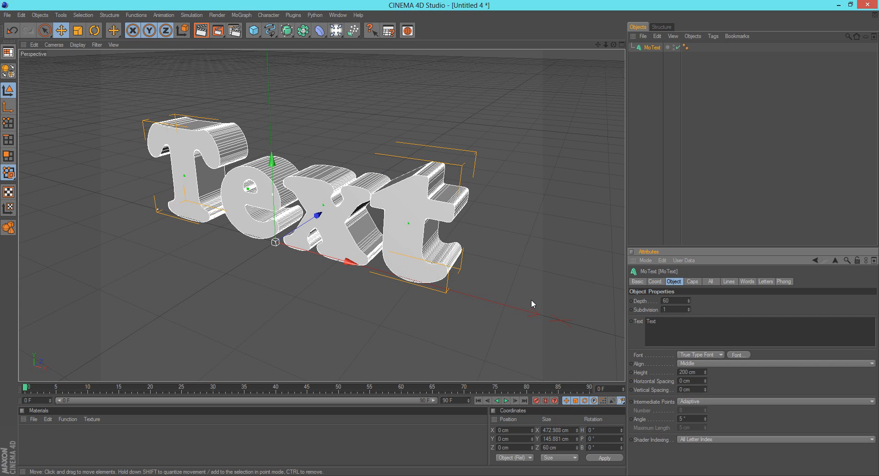
pyautogui.click(652, 210)
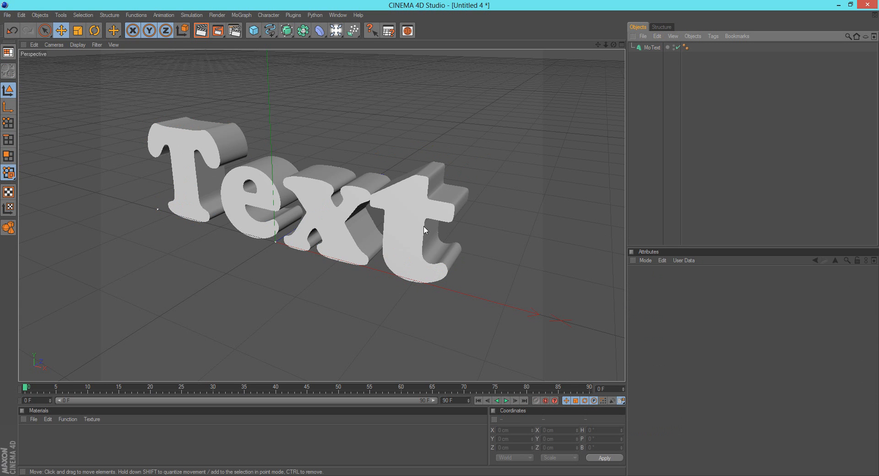
# Copy the MoText object and paste two duplicates of it into the scene
pyautogui.click(651, 47)
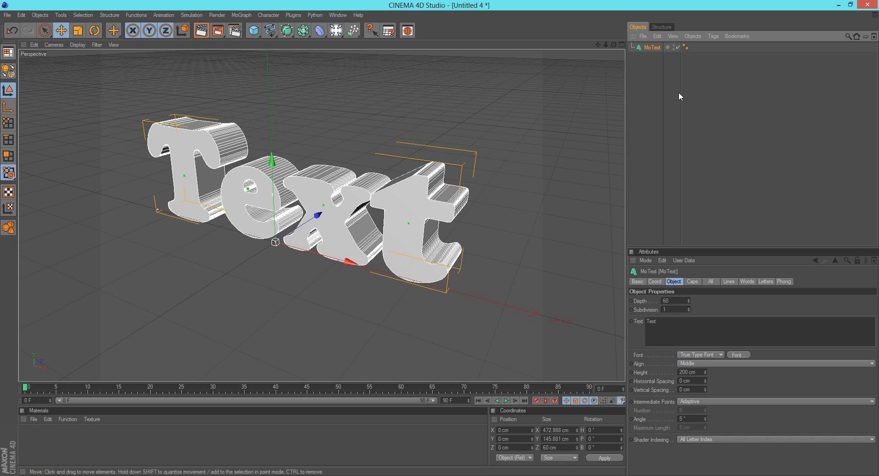
pyautogui.click(656, 60)
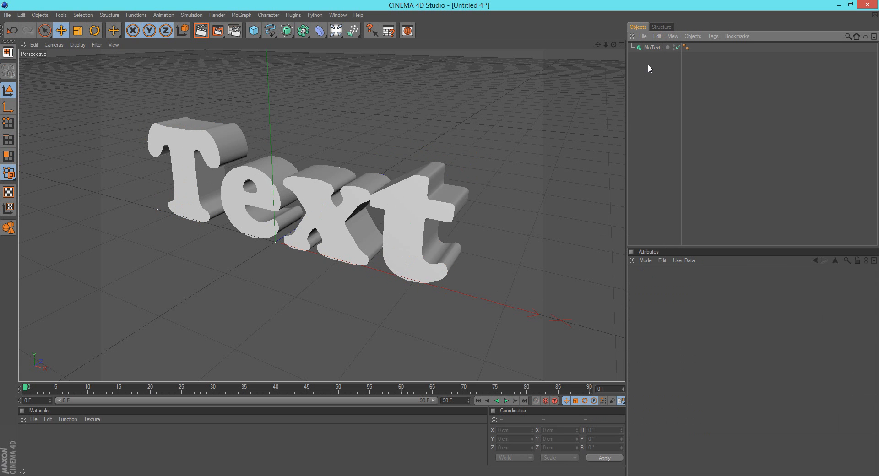
pyautogui.hotkey('ctrl', 'v')
pyautogui.hotkey('ctrl', 'v')
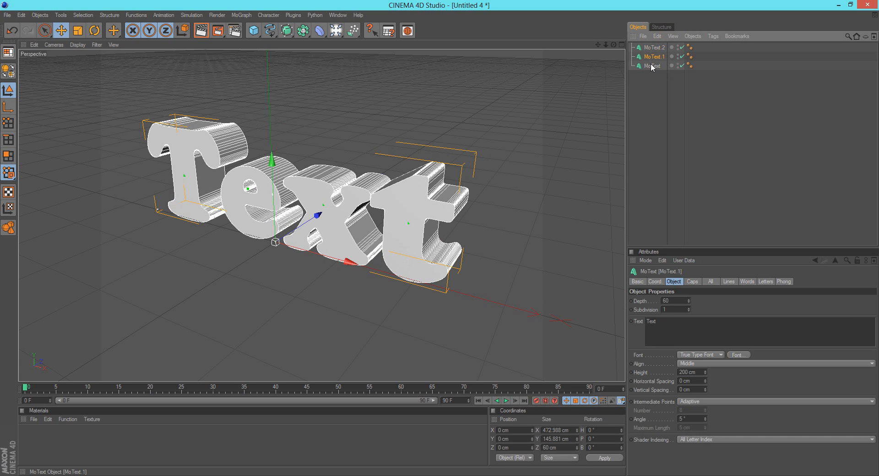
# In the Top view, move the MoText.1 copy along the Z axis to about -61 cm, directly in front of the original text
pyautogui.click(653, 47)
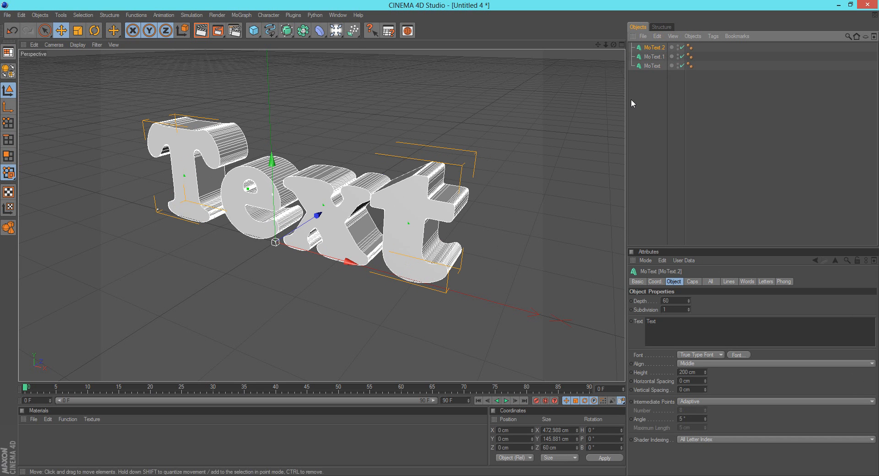
pyautogui.click(622, 45)
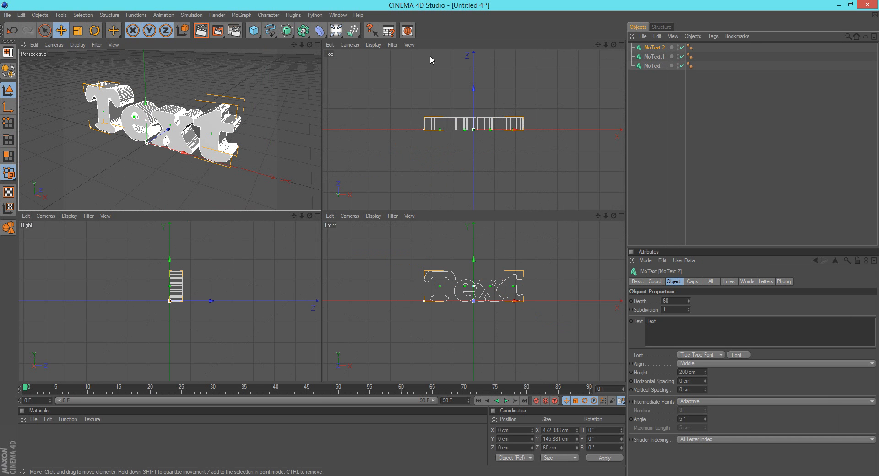
pyautogui.click(410, 60)
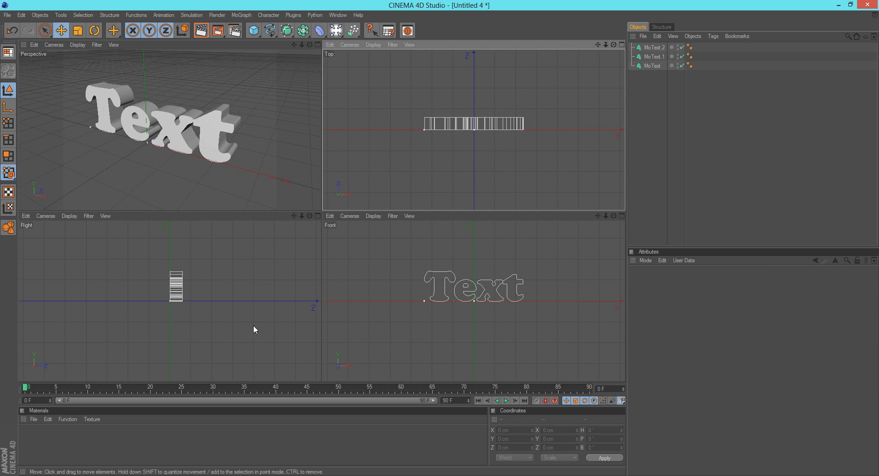
pyautogui.click(622, 44)
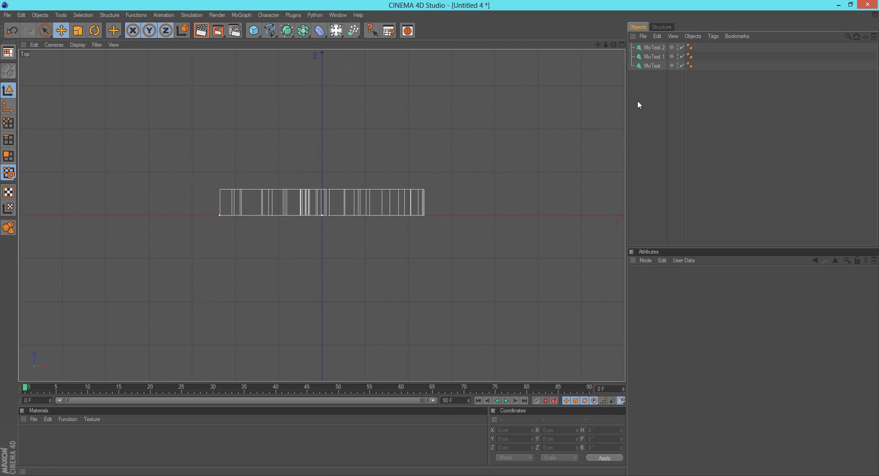
pyautogui.click(657, 57)
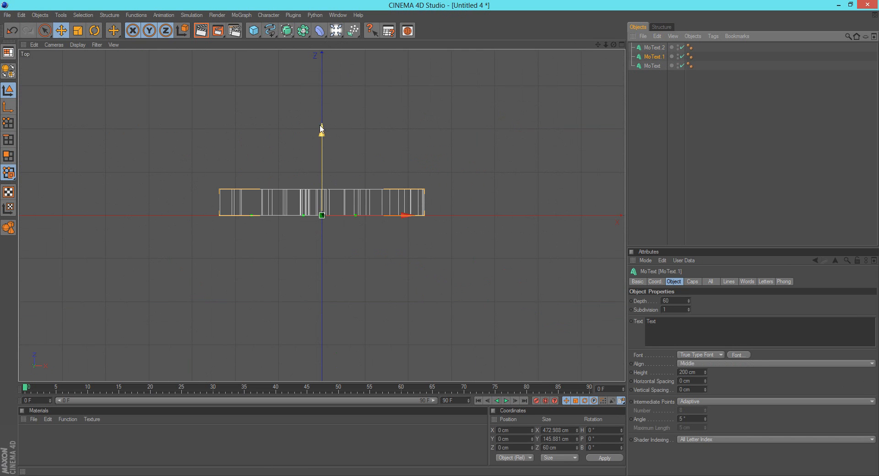
pyautogui.moveTo(321, 132); pyautogui.dragTo(322, 158)
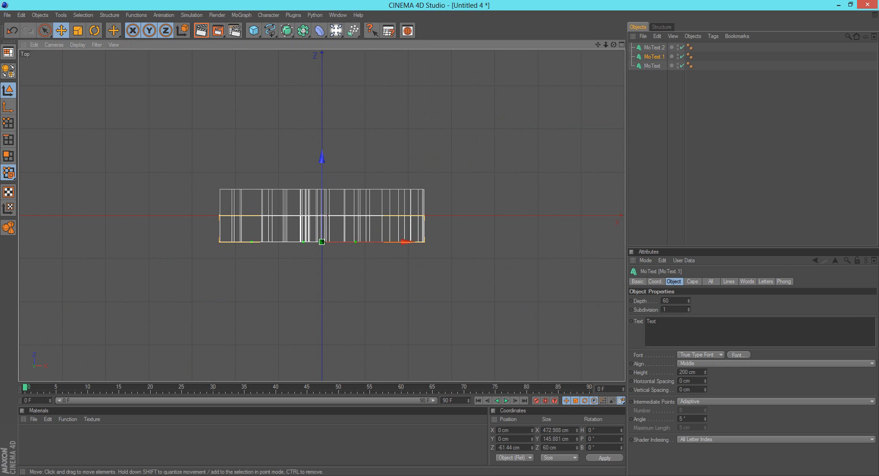
pyautogui.click(308, 211)
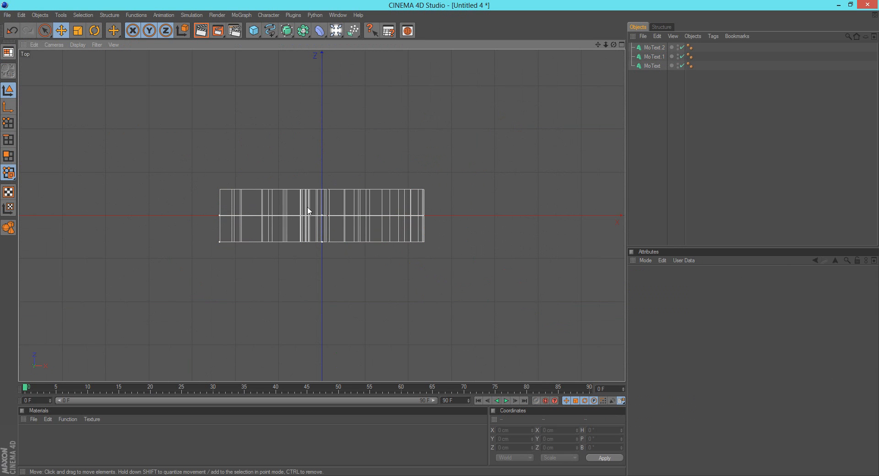
# Set the MoText.1 copy's depth to 10 and move it along Z until it sits flush against the front of the original text
pyautogui.click(654, 56)
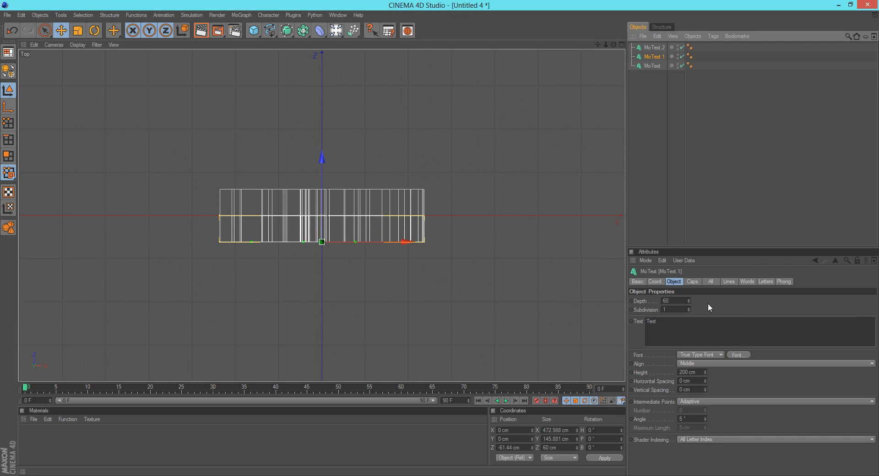
pyautogui.click(688, 301)
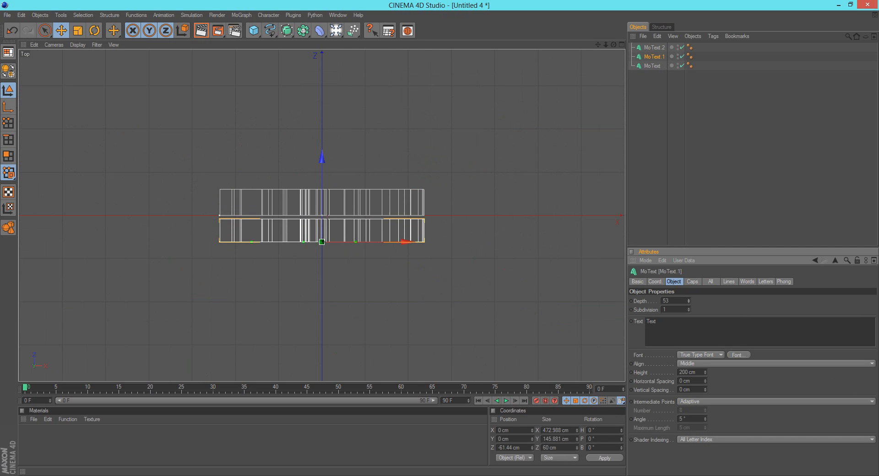
pyautogui.moveTo(688, 301); pyautogui.dragTo(540, 309)
pyautogui.write('10')
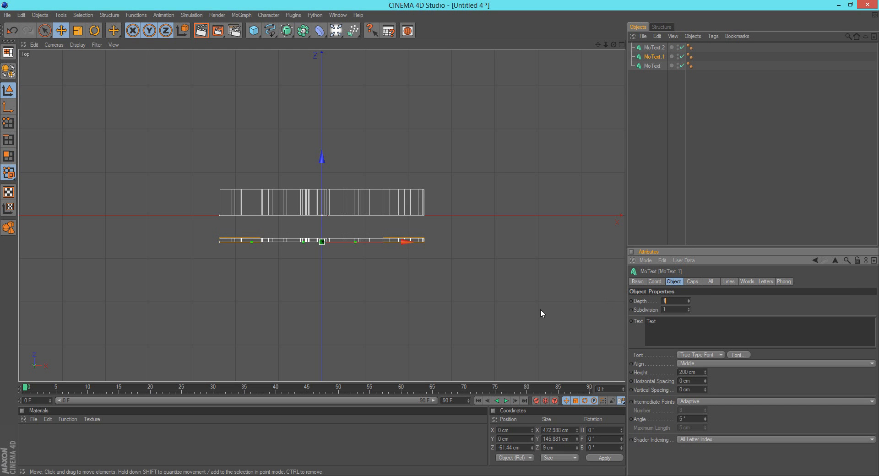
pyautogui.press('Return')
pyautogui.moveTo(322, 159); pyautogui.dragTo(321, 136)
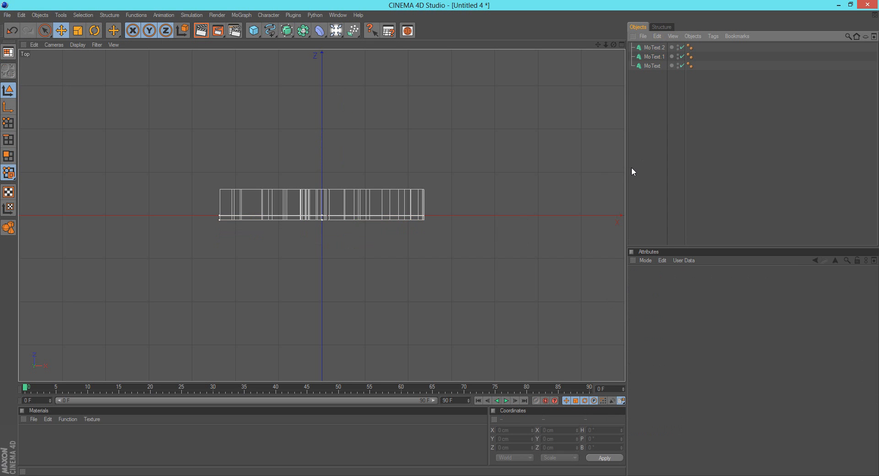
# Move the MoText.2 copy along Z to about 60 cm, behind the original text, and set its depth to 10
pyautogui.click(655, 47)
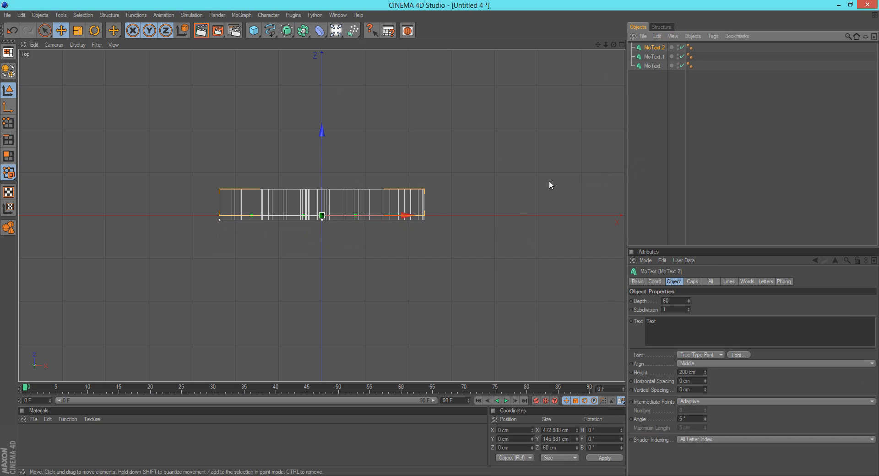
pyautogui.moveTo(327, 125); pyautogui.dragTo(326, 97)
pyautogui.moveTo(674, 301); pyautogui.dragTo(572, 302)
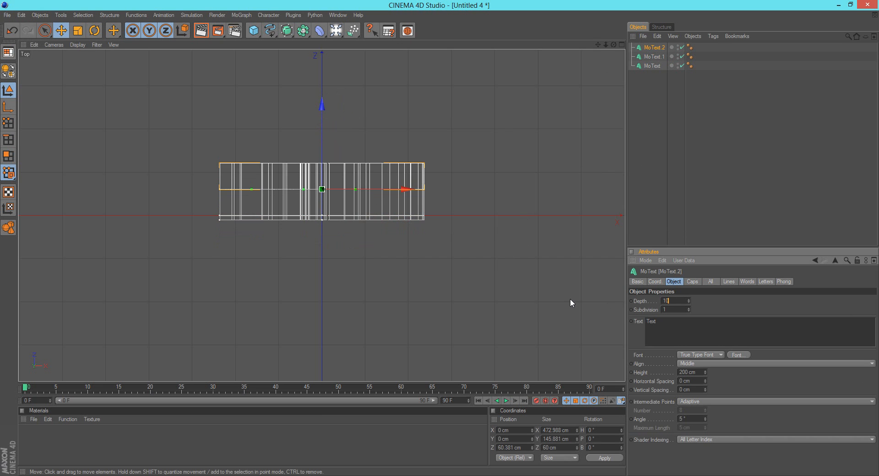
pyautogui.press('Return')
pyautogui.click(650, 137)
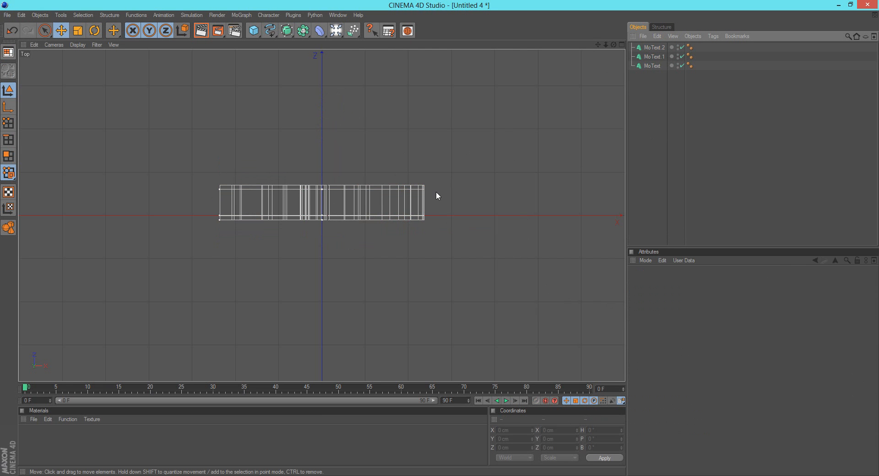
# Create a new material and set its color to yellow-green with RGB 219, 252, 6
pyautogui.click(621, 44)
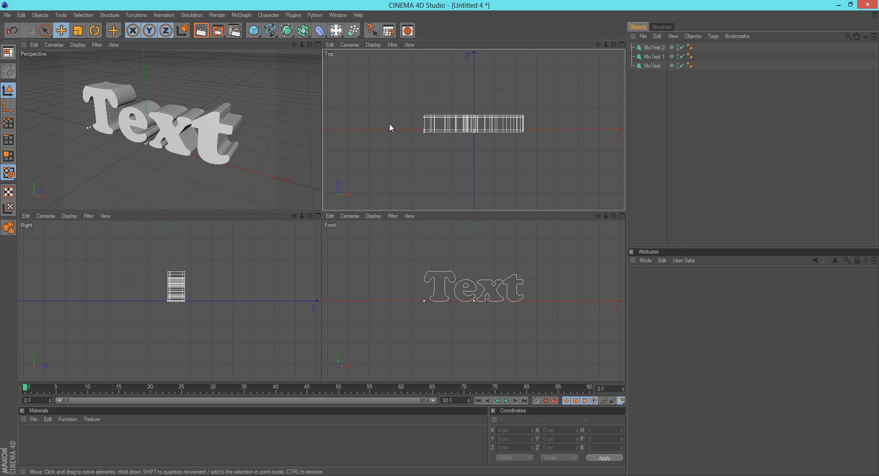
pyautogui.click(317, 45)
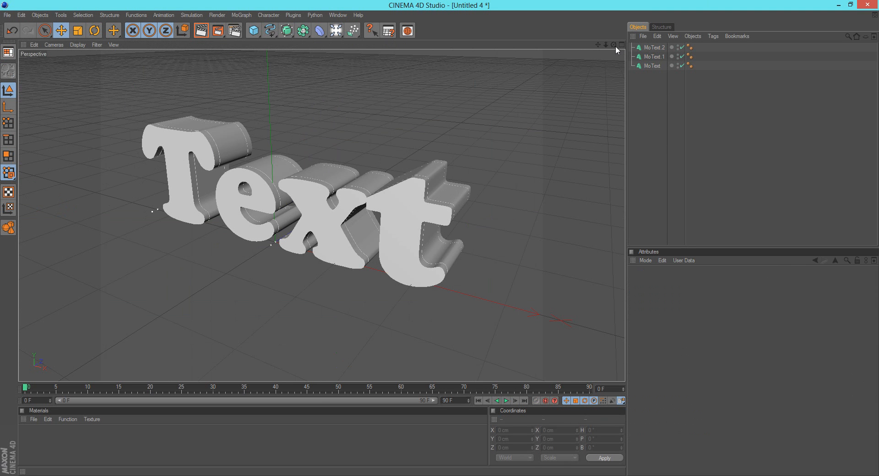
pyautogui.moveTo(614, 44); pyautogui.dragTo(539, 114)
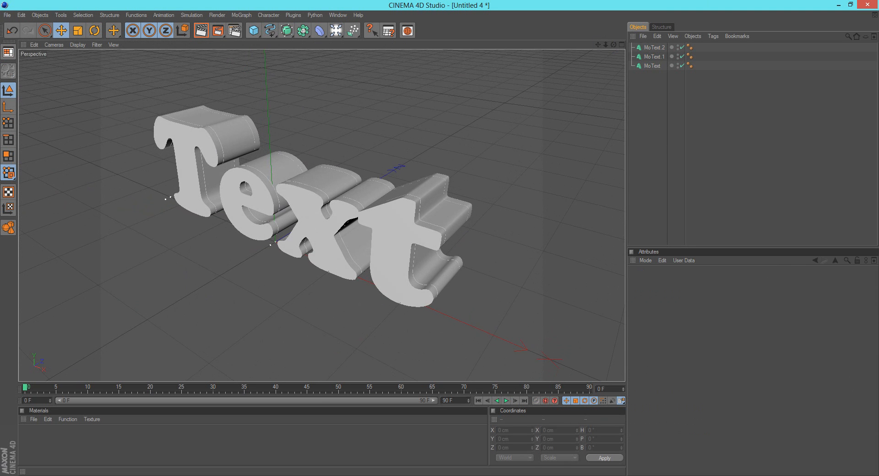
pyautogui.moveTo(598, 44)
pyautogui.mouseDown()
pyautogui.moveTo(596, 37)
pyautogui.moveTo(606, 50)
pyautogui.mouseUp()
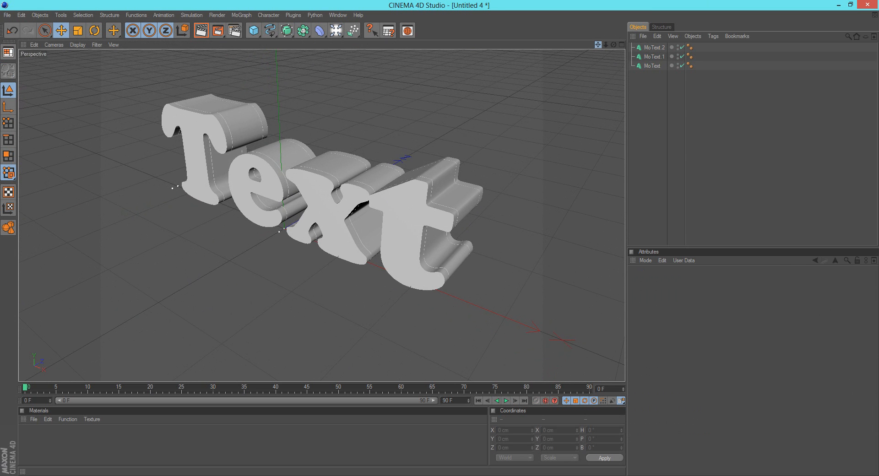
pyautogui.doubleClick(37, 444)
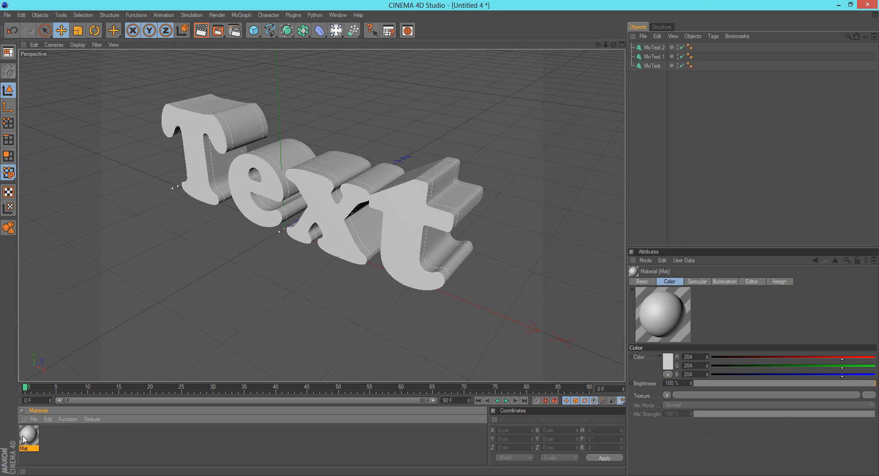
pyautogui.doubleClick(28, 437)
pyautogui.moveTo(223, 70); pyautogui.dragTo(434, 136)
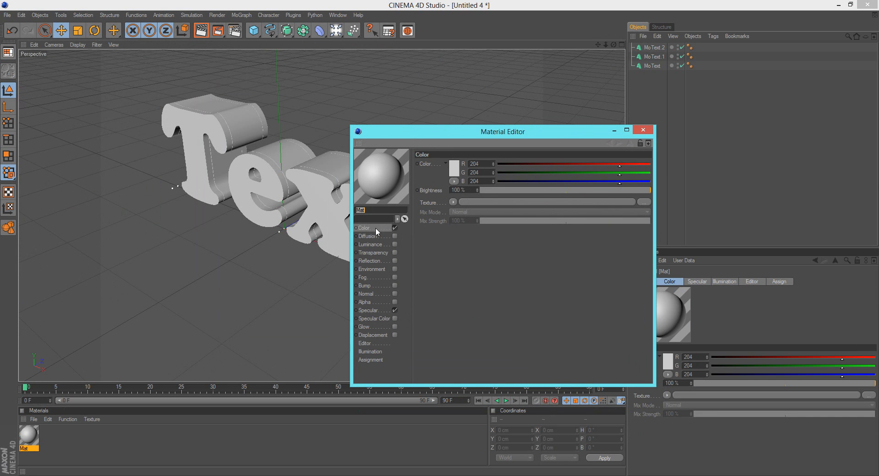
pyautogui.click(457, 169)
pyautogui.moveTo(476, 129)
pyautogui.mouseDown()
pyautogui.moveTo(454, 209)
pyautogui.moveTo(425, 216)
pyautogui.moveTo(438, 220)
pyautogui.mouseUp()
pyautogui.click(432, 224)
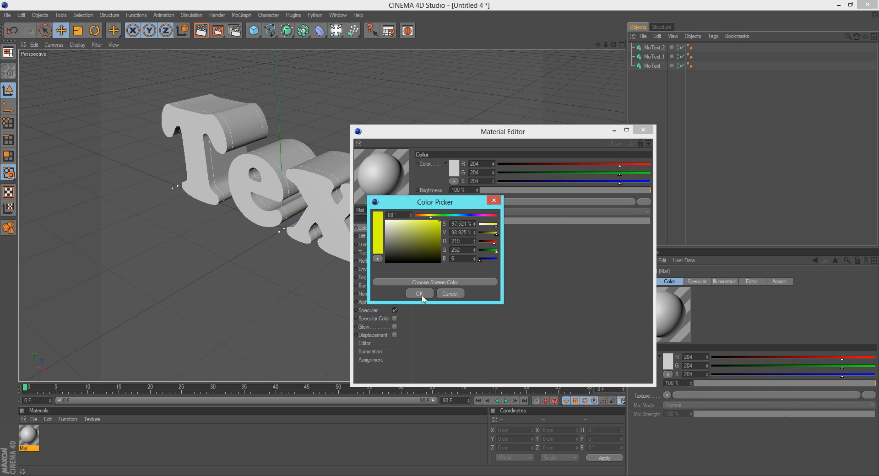
pyautogui.click(419, 294)
# Enable reflection on the yellow-green material and set the reflection brightness to 10%
pyautogui.click(378, 260)
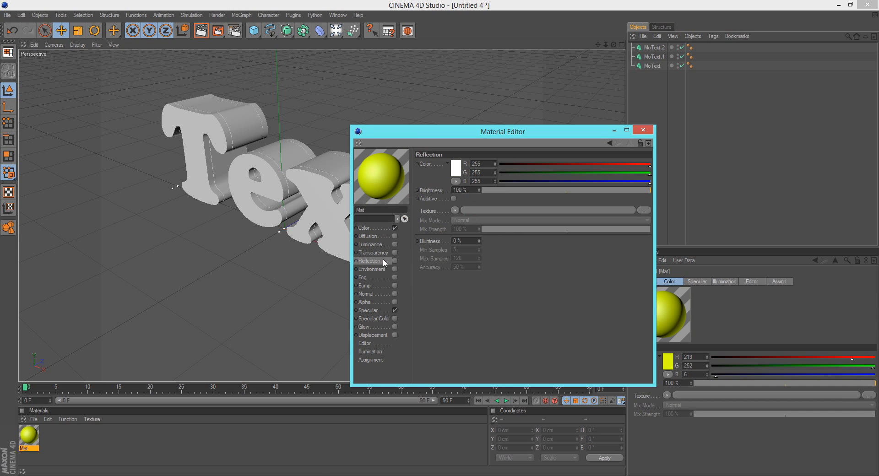
pyautogui.click(394, 259)
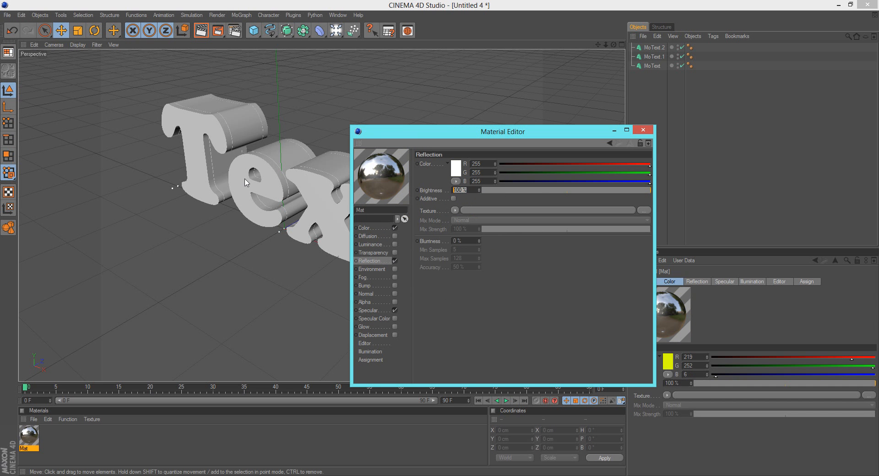
pyautogui.write('10')
pyautogui.press('Return')
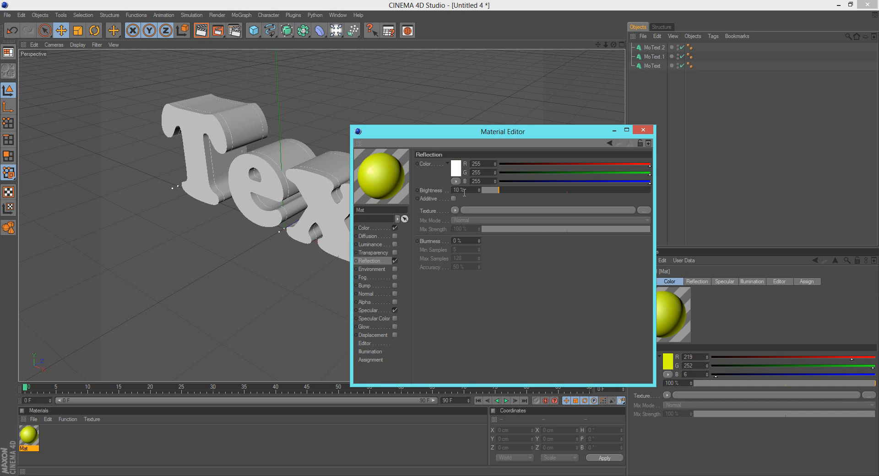
# Add a Fresnel texture to the yellow-green material's reflection with a mix strength of 60%, and close the material editor
pyautogui.click(455, 210)
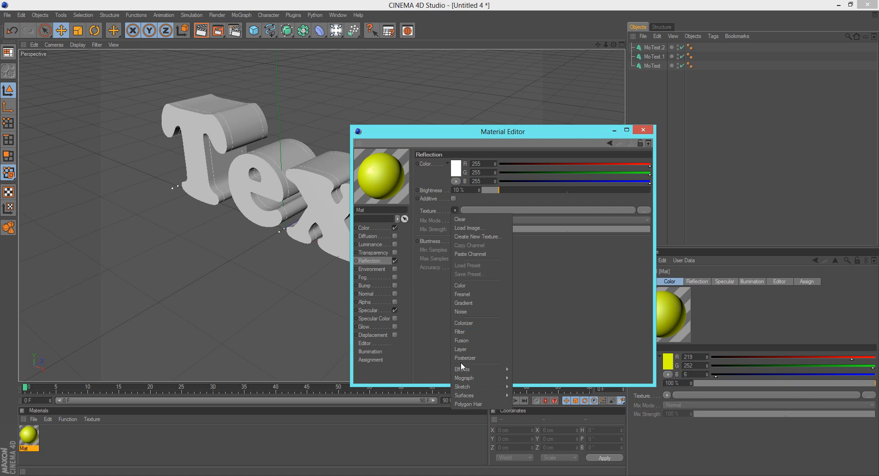
pyautogui.click(479, 296)
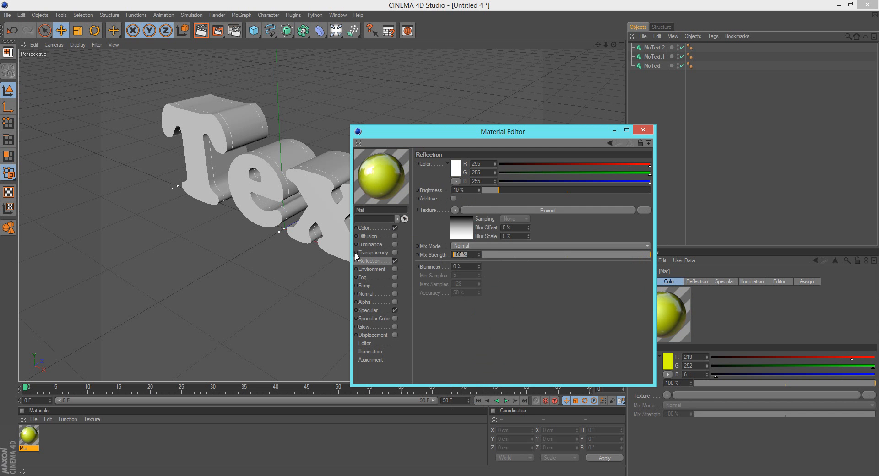
pyautogui.write('60')
pyautogui.press('Return')
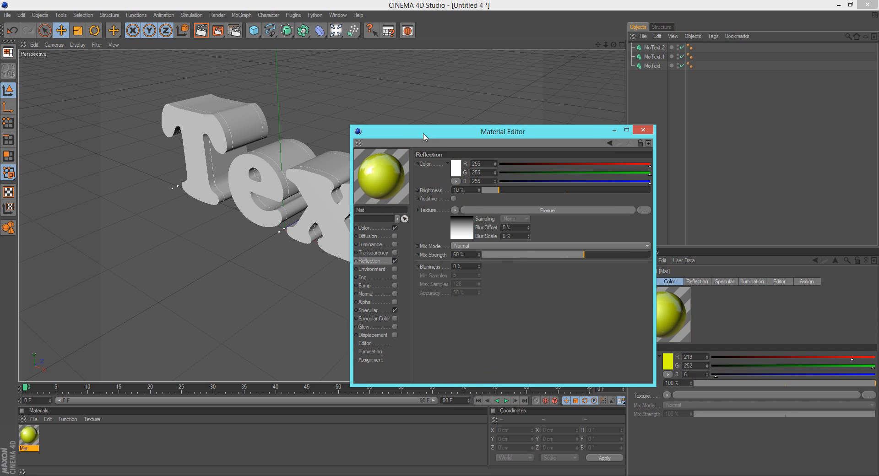
pyautogui.moveTo(423, 134); pyautogui.dragTo(380, 120)
pyautogui.click(599, 117)
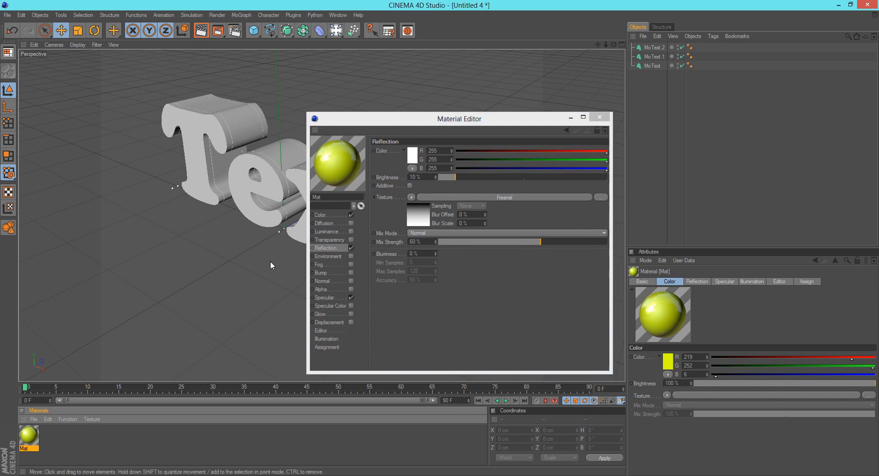
# Apply the yellow-green material to the middle MoText object and render the perspective view as a preview
pyautogui.moveTo(26, 436); pyautogui.dragTo(377, 182)
pyautogui.click(642, 166)
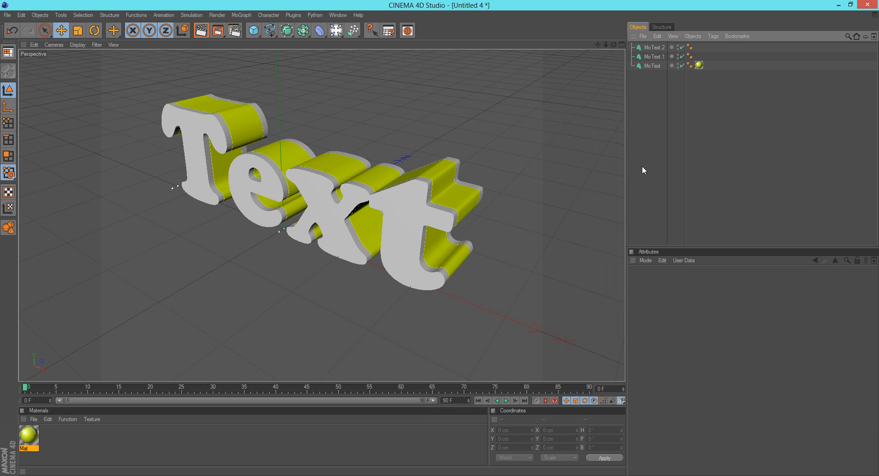
pyautogui.click(203, 31)
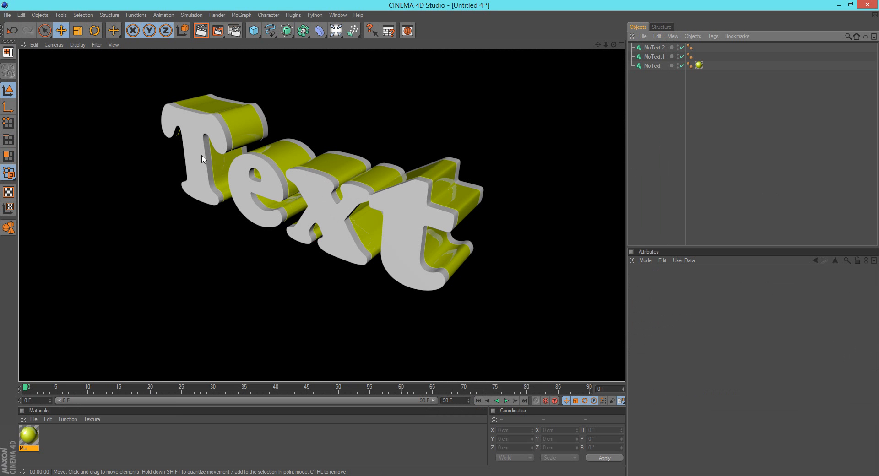
pyautogui.click(650, 175)
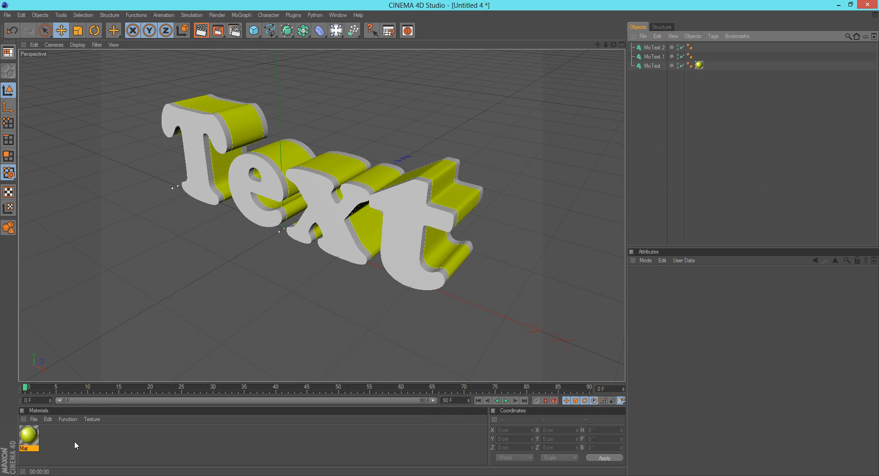
# Create a second material and set its color to purple with RGB 92, 0, 145
pyautogui.doubleClick(74, 441)
pyautogui.doubleClick(29, 435)
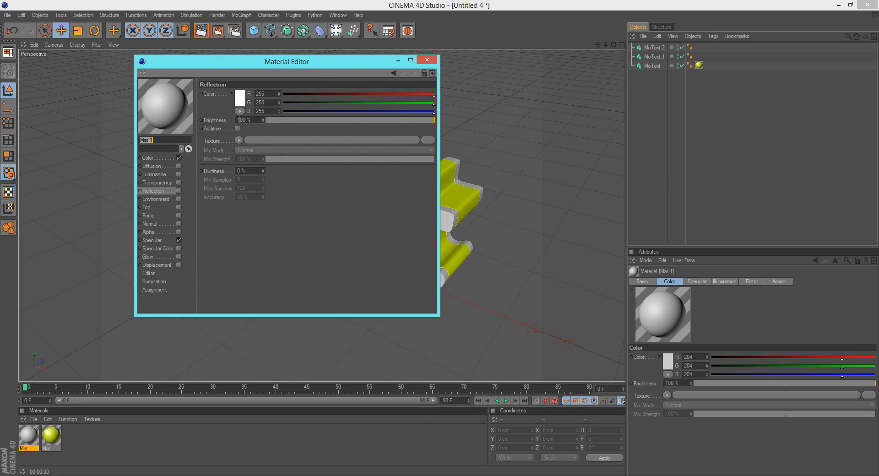
pyautogui.click(154, 166)
pyautogui.click(142, 158)
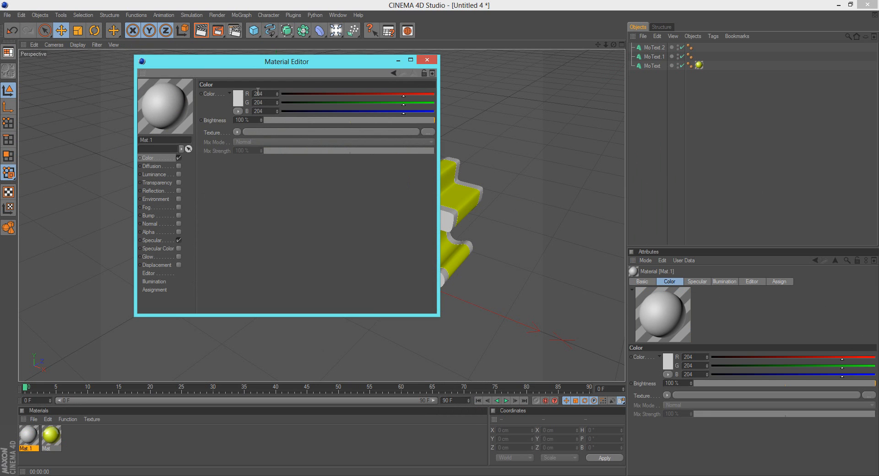
pyautogui.click(238, 98)
pyautogui.moveTo(235, 63); pyautogui.dragTo(300, 175)
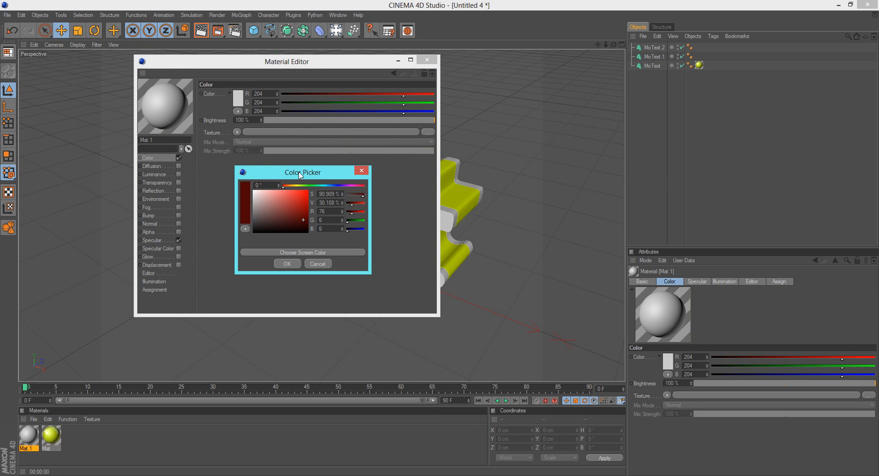
pyautogui.click(346, 186)
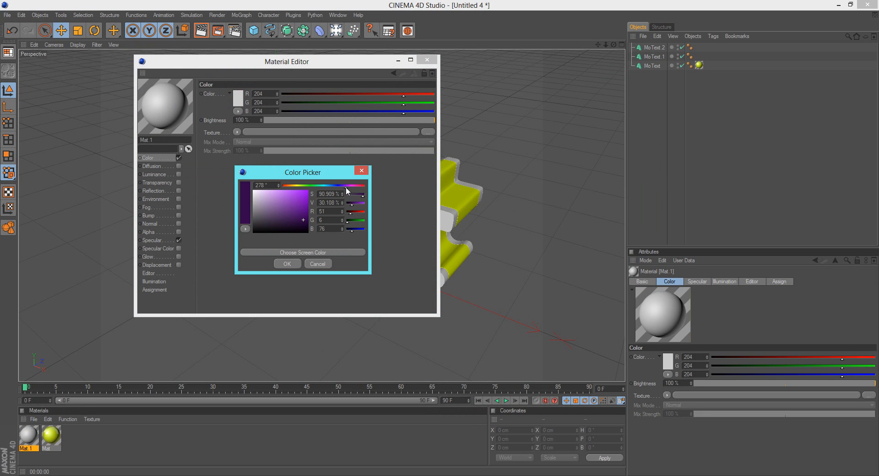
pyautogui.moveTo(298, 197); pyautogui.dragTo(308, 208)
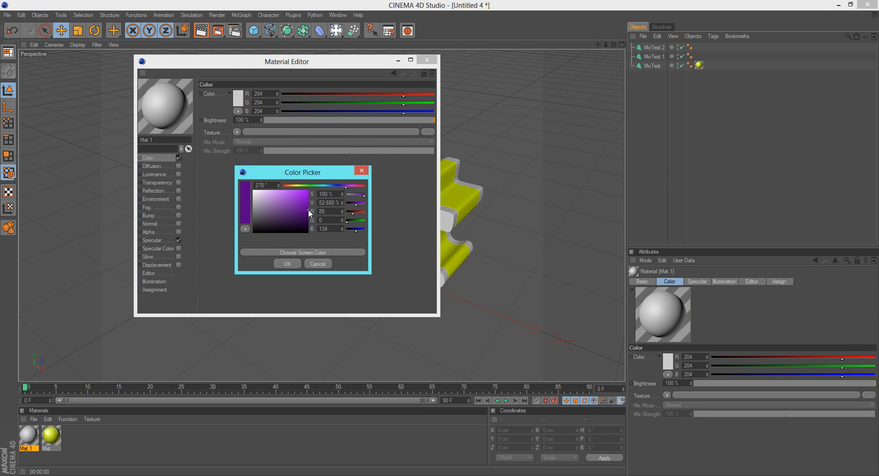
pyautogui.click(288, 261)
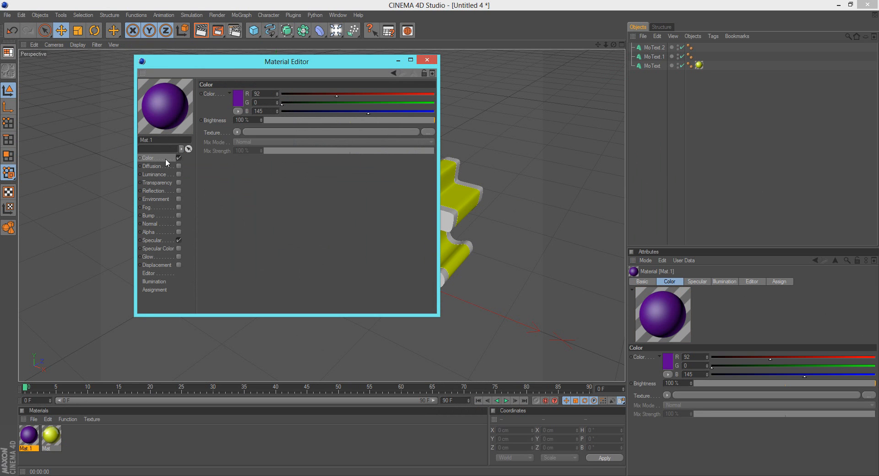
# Enable reflection on the purple material and set the reflection brightness to 10%
pyautogui.click(155, 188)
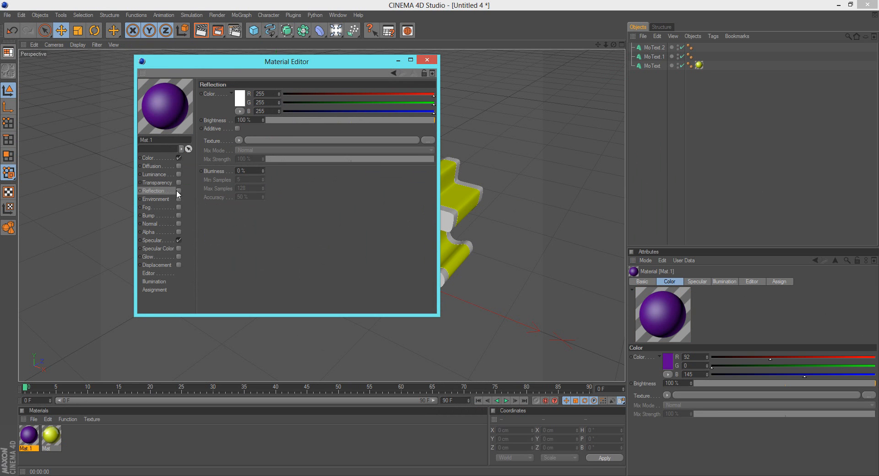
pyautogui.doubleClick(243, 120)
pyautogui.write('10')
pyautogui.press('Return')
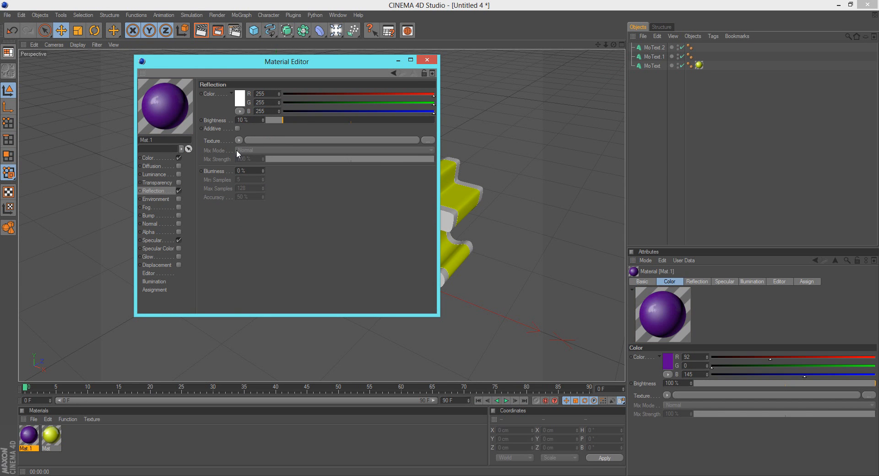
# Add a Fresnel texture to the purple material's reflection and set its mix strength to 40%
pyautogui.click(239, 140)
pyautogui.click(252, 232)
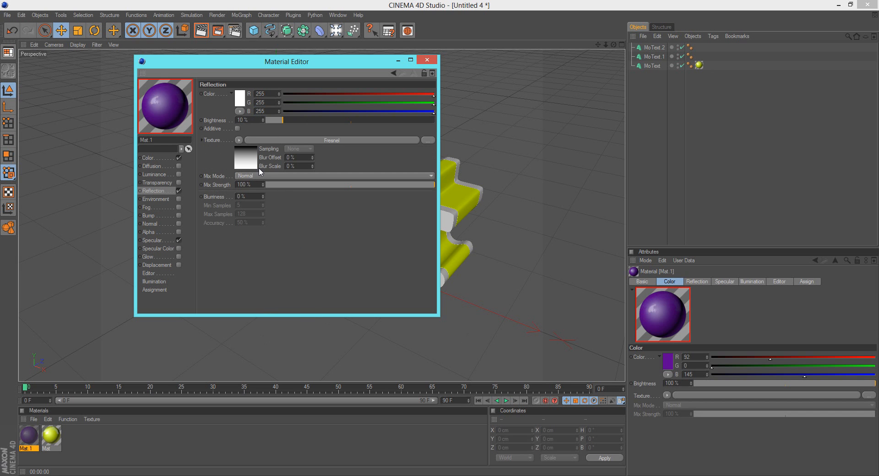
pyautogui.doubleClick(251, 184)
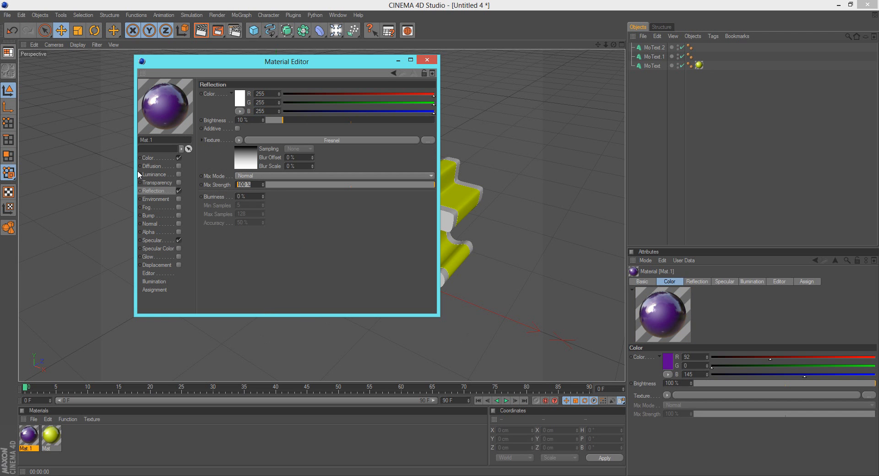
pyautogui.write('40')
pyautogui.press('Return')
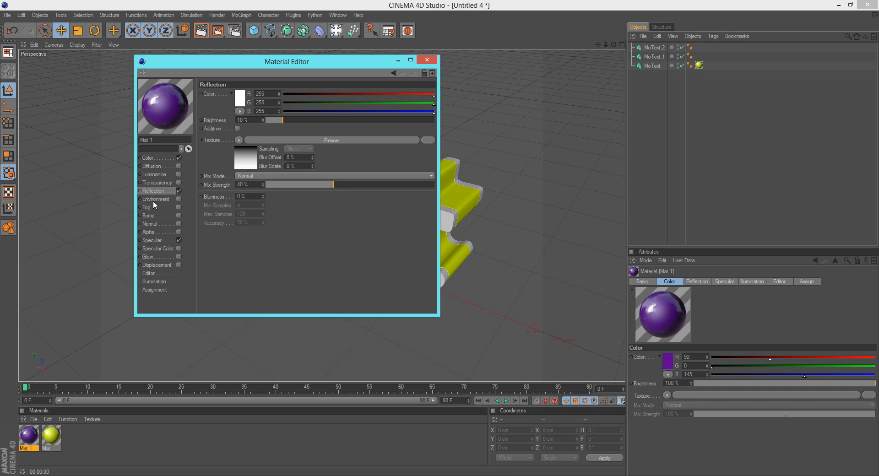
# Apply the purple material to the front and back MoText objects and render the perspective view as a preview
pyautogui.click(431, 61)
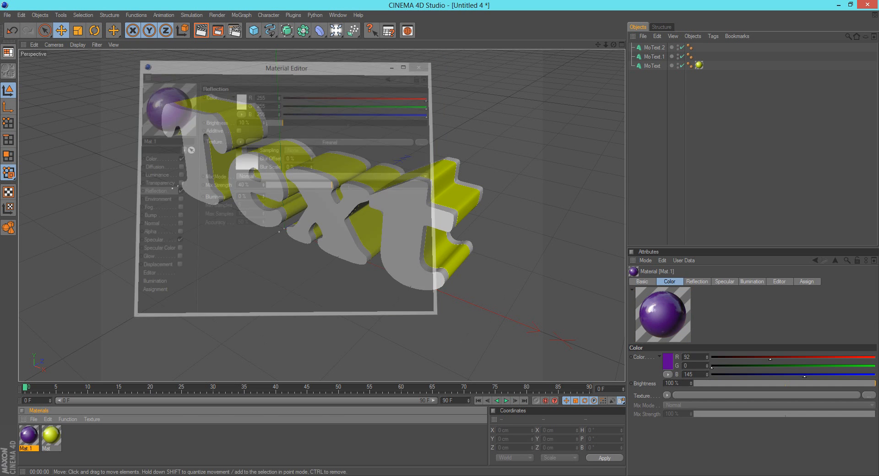
pyautogui.moveTo(35, 439); pyautogui.dragTo(353, 253)
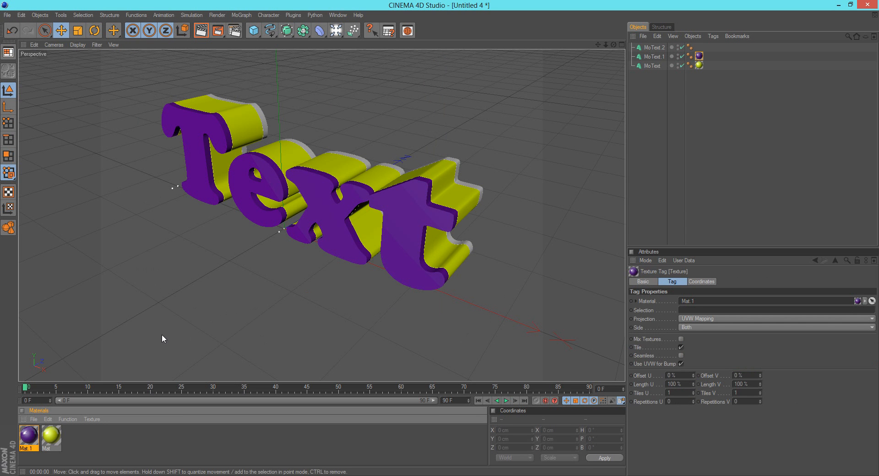
pyautogui.moveTo(37, 434); pyautogui.dragTo(389, 165)
pyautogui.click(653, 144)
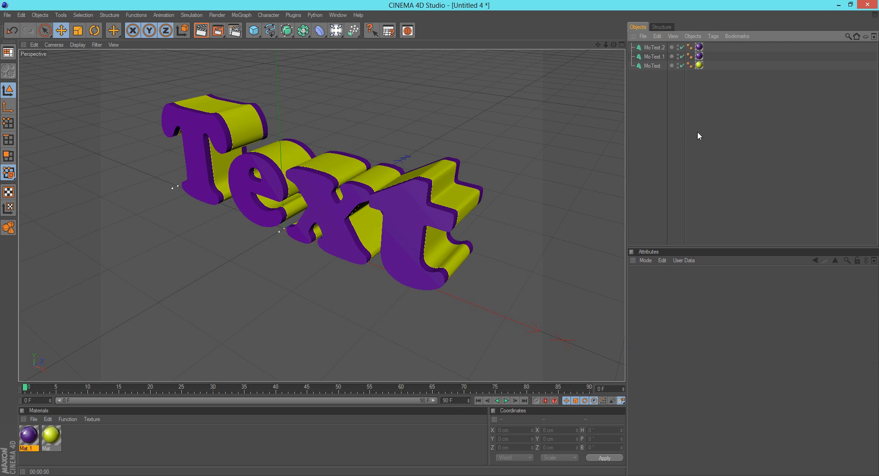
pyautogui.click(201, 31)
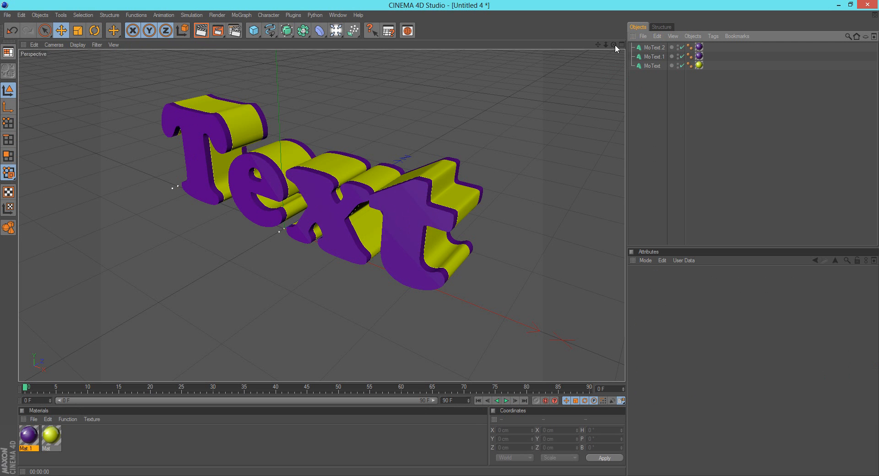
# Set the render output size to 1920 x 1080 pixels in the render settings
pyautogui.moveTo(614, 45)
pyautogui.mouseDown()
pyautogui.moveTo(613, 34)
pyautogui.moveTo(616, 41)
pyautogui.mouseUp()
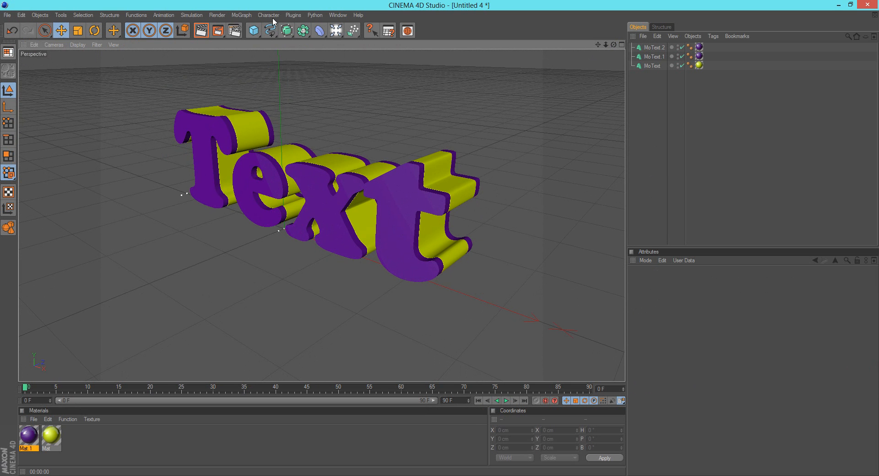
pyautogui.click(233, 30)
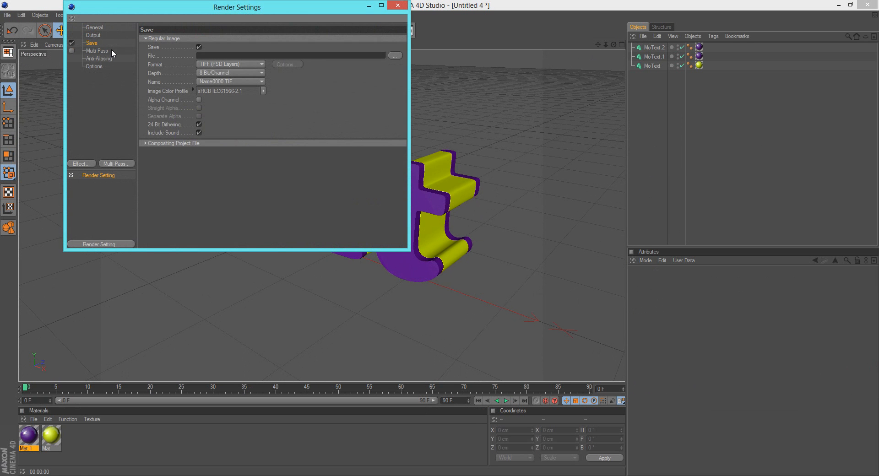
pyautogui.click(90, 28)
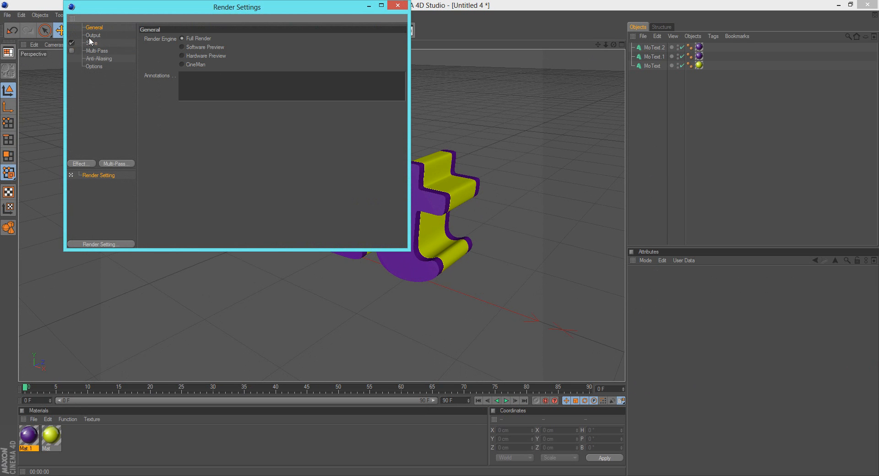
pyautogui.click(92, 36)
pyautogui.click(213, 46)
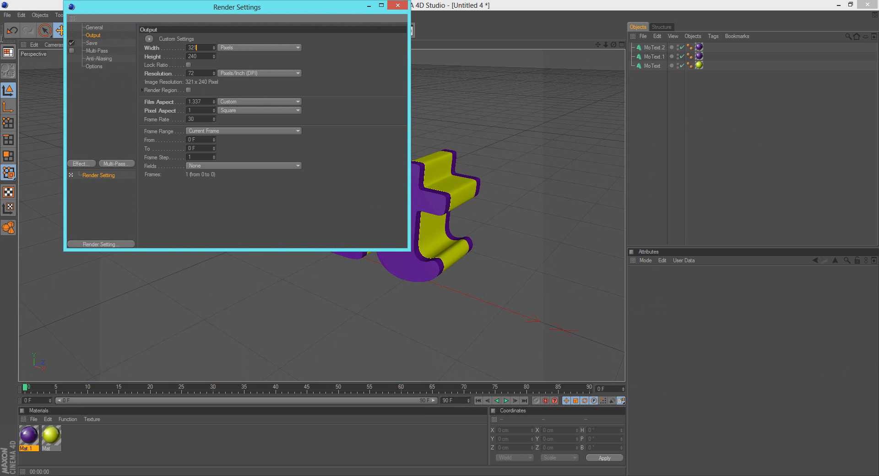
pyautogui.write('1920')
pyautogui.press('Return')
pyautogui.press('Tab')
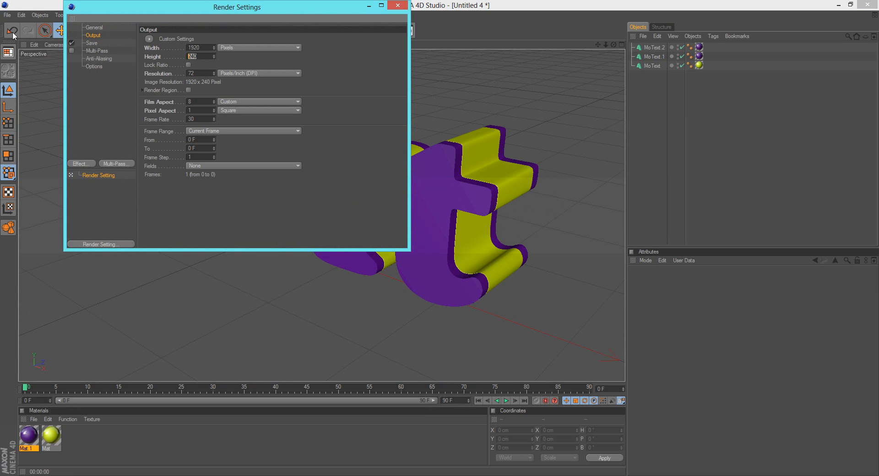
pyautogui.write('1080')
pyautogui.press('Return')
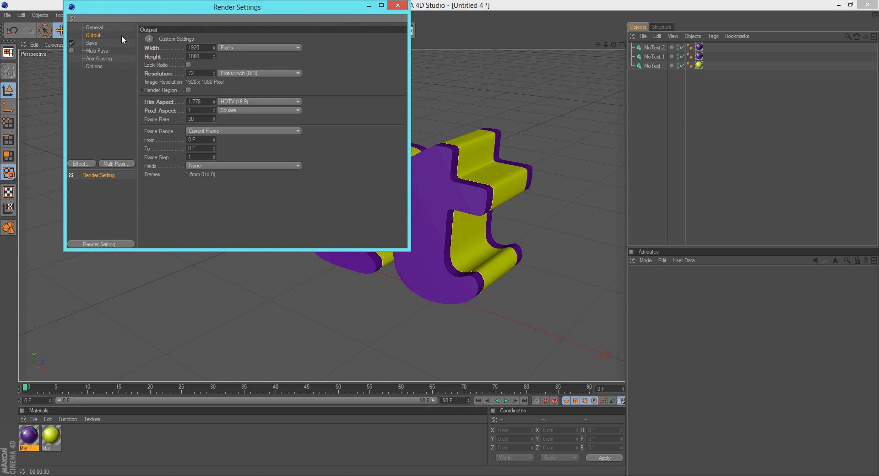
# Set the render's save format to PNG and enable the alpha channel, leaving the PNG export options unchanged
pyautogui.click(93, 44)
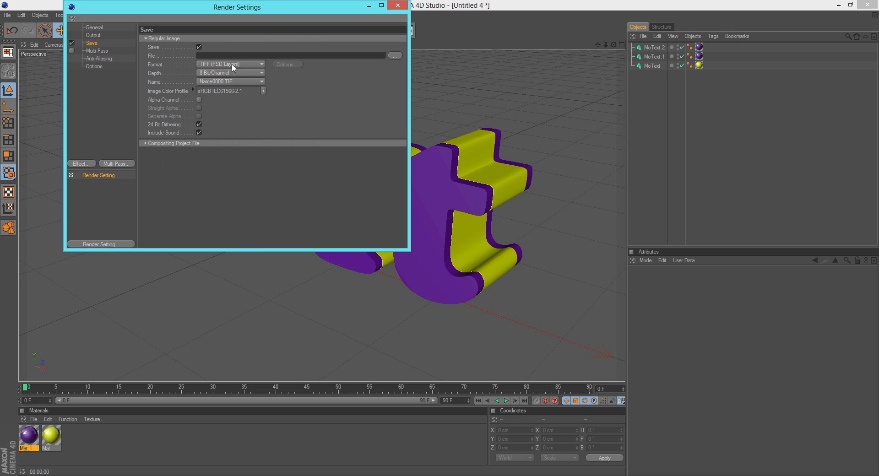
pyautogui.click(248, 64)
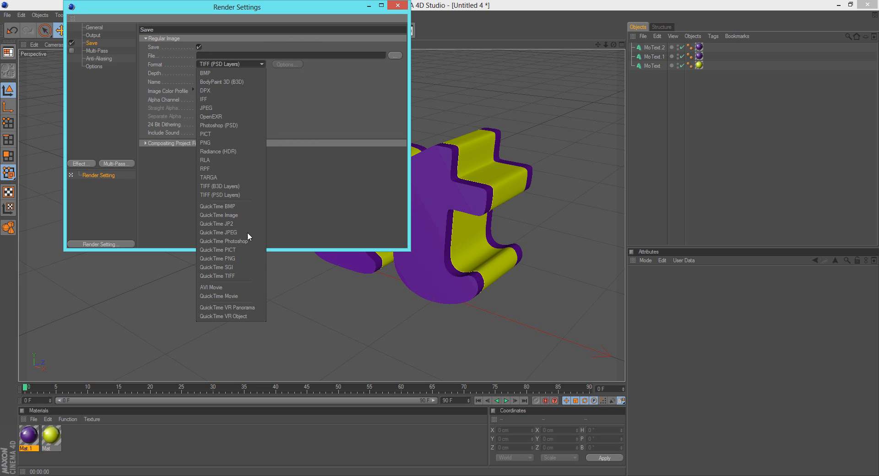
pyautogui.click(211, 143)
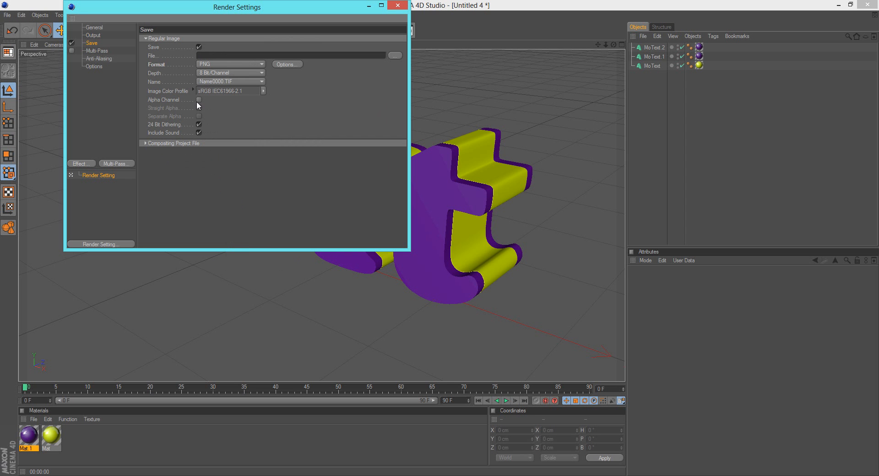
pyautogui.click(199, 99)
pyautogui.click(284, 65)
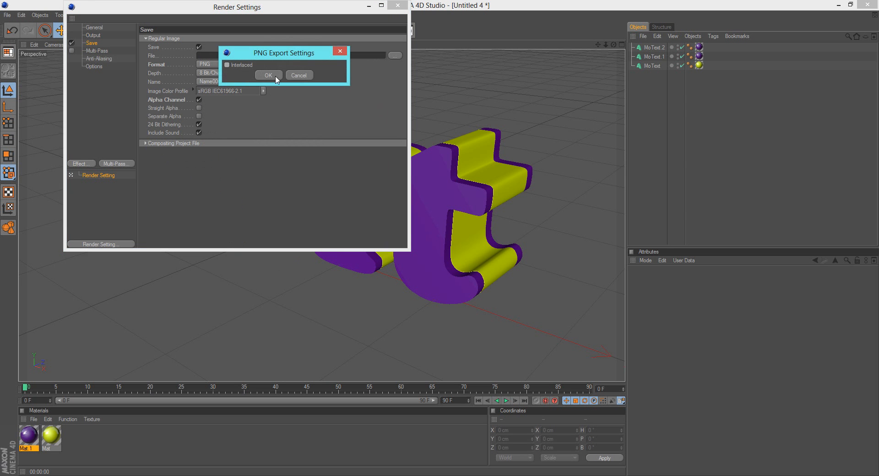
pyautogui.click(300, 75)
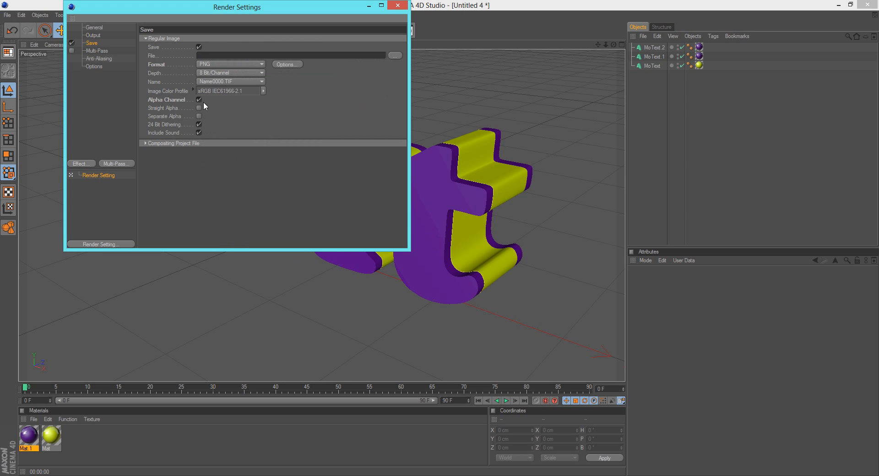
# Set the render's save location to the desktop with the file name ForteTutorial
pyautogui.click(400, 55)
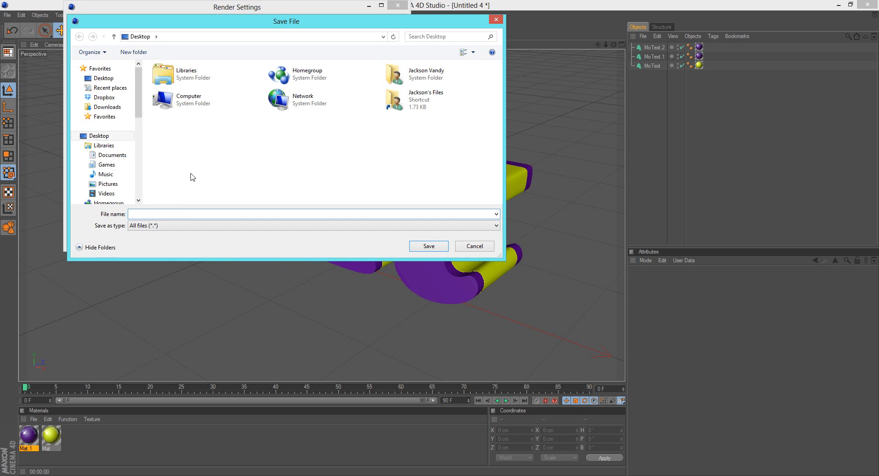
pyautogui.write('ForteTutorial')
pyautogui.press('Return')
# Set the render anti-aliasing to Best with the Still Image filter, minimum level 2x2 and maximum level 8x8
pyautogui.click(97, 52)
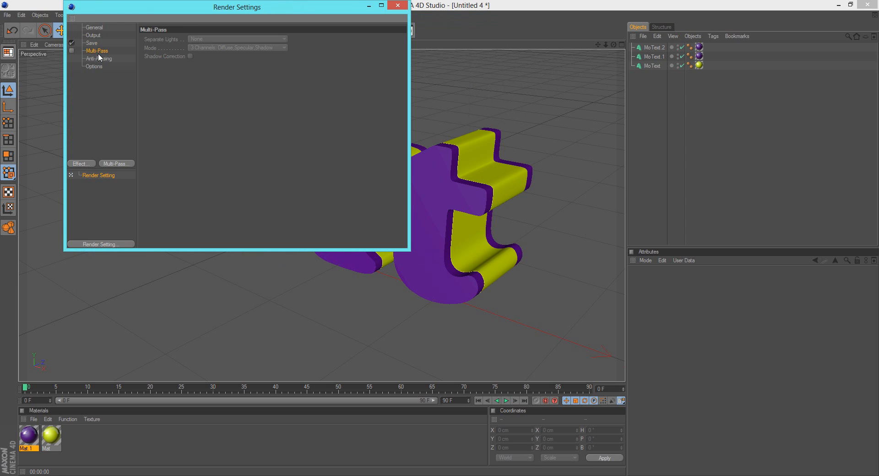
pyautogui.click(95, 57)
pyautogui.click(206, 39)
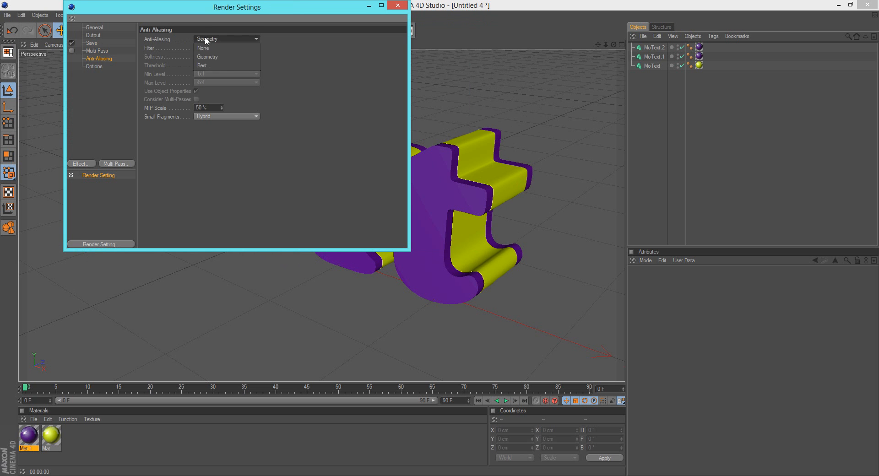
pyautogui.click(204, 67)
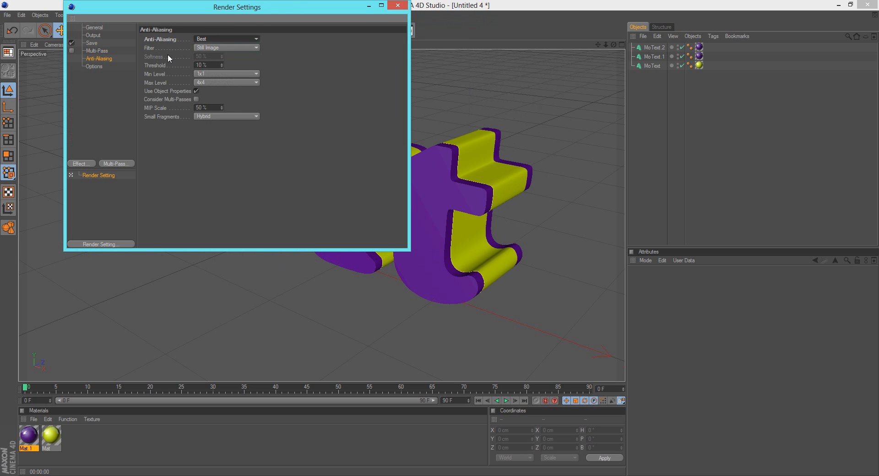
pyautogui.click(229, 48)
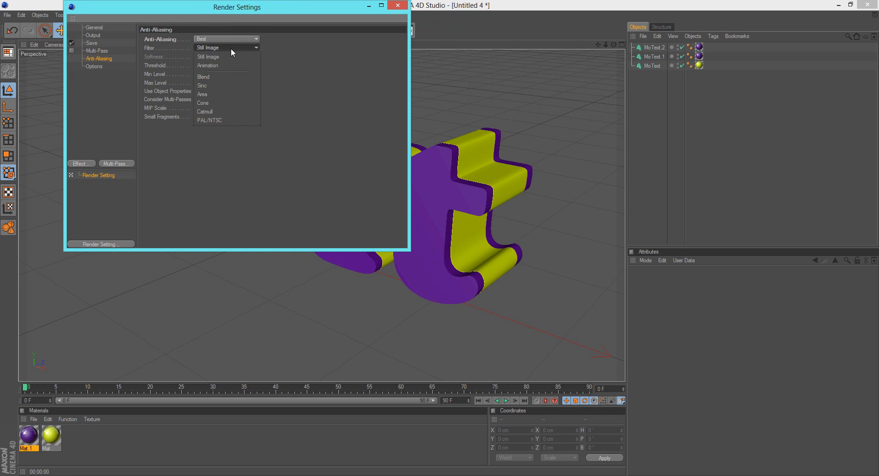
pyautogui.click(230, 48)
pyautogui.click(218, 74)
pyautogui.click(215, 90)
pyautogui.click(213, 83)
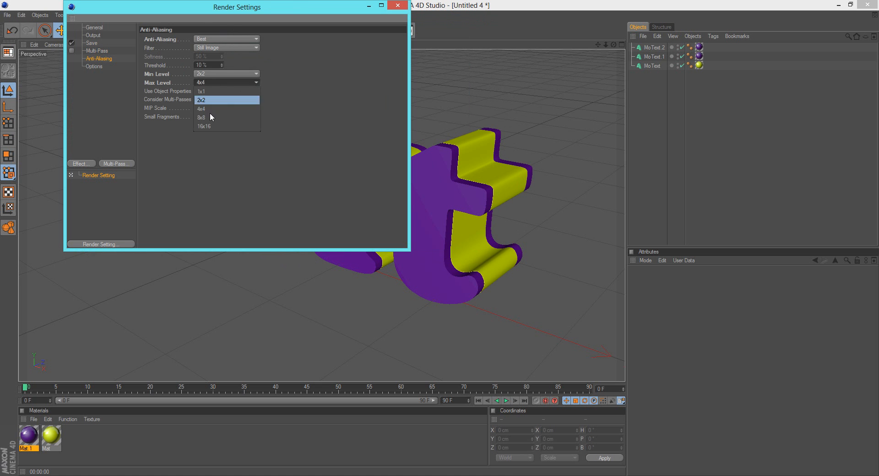
pyautogui.click(213, 117)
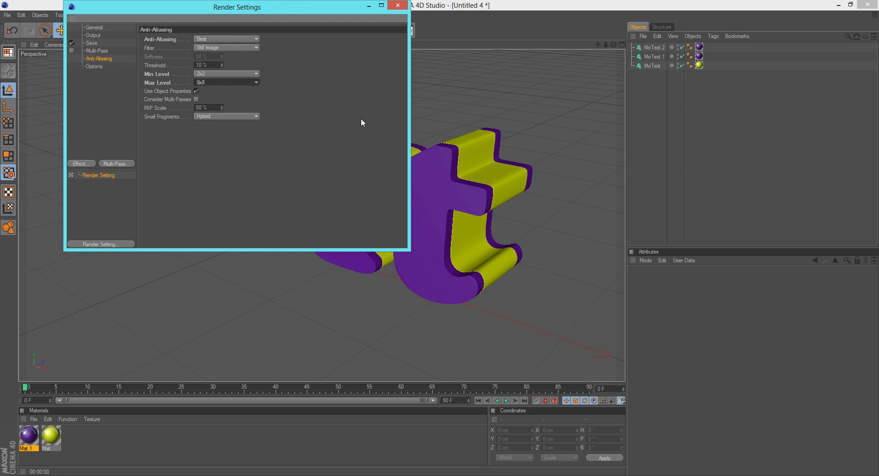
# Add the Ambient Occlusion and Global Illumination effects to the render settings
pyautogui.click(109, 66)
pyautogui.click(85, 164)
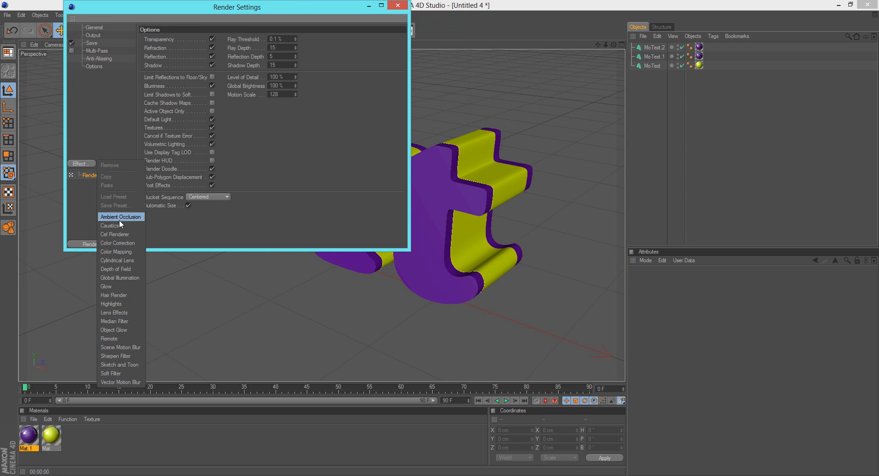
pyautogui.click(119, 218)
pyautogui.click(88, 163)
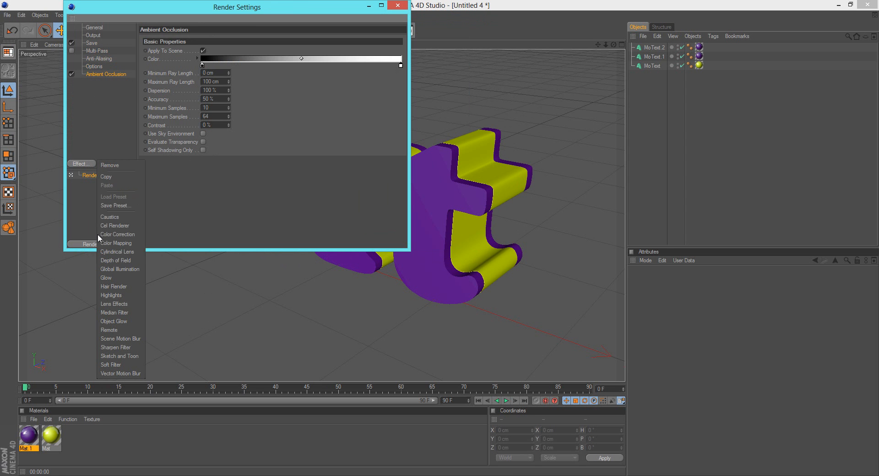
pyautogui.click(127, 270)
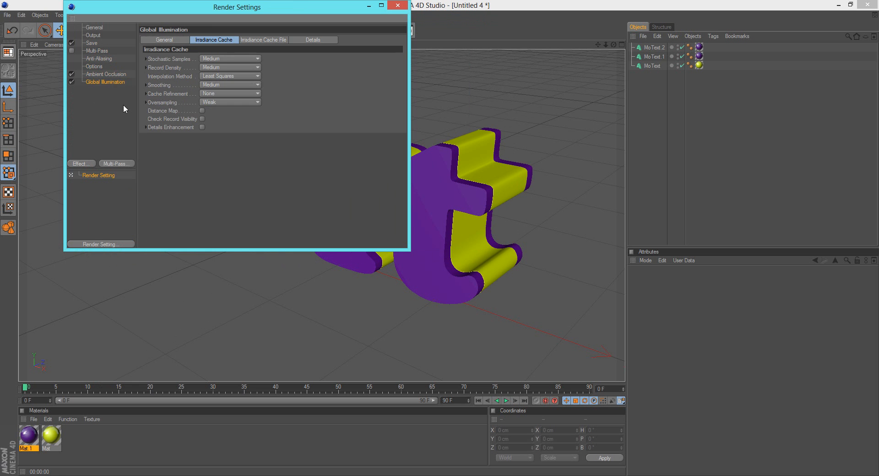
# Set the Global Illumination stochastic samples to Low and record density to High, and close the render settings
pyautogui.click(228, 57)
pyautogui.click(227, 87)
pyautogui.click(224, 68)
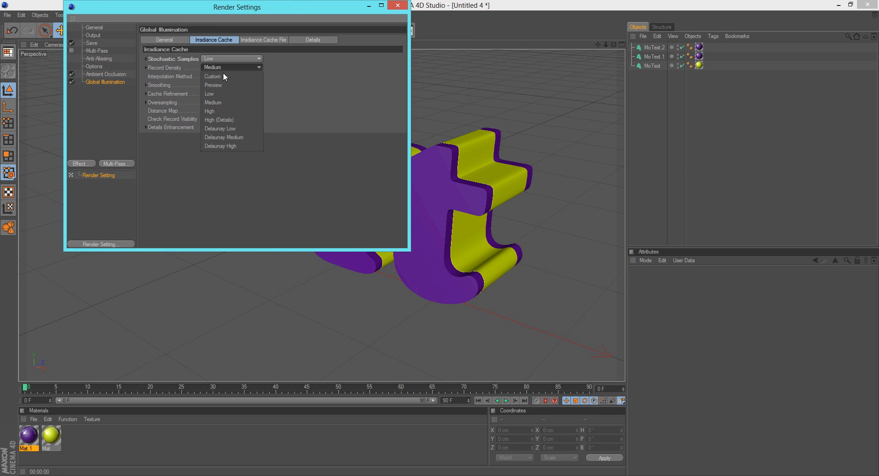
pyautogui.click(219, 111)
pyautogui.click(398, 5)
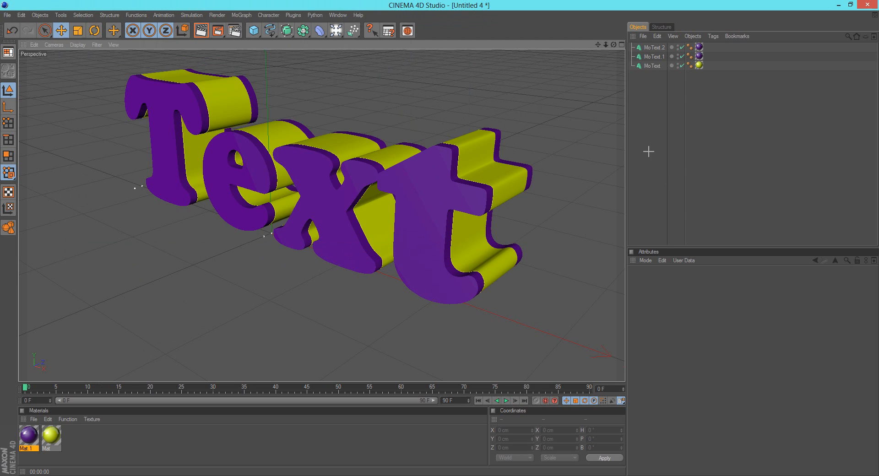
# Try an omni light about 178 cm up and 127 cm in front of the origin, and delete it
pyautogui.moveTo(597, 44); pyautogui.dragTo(597, 58)
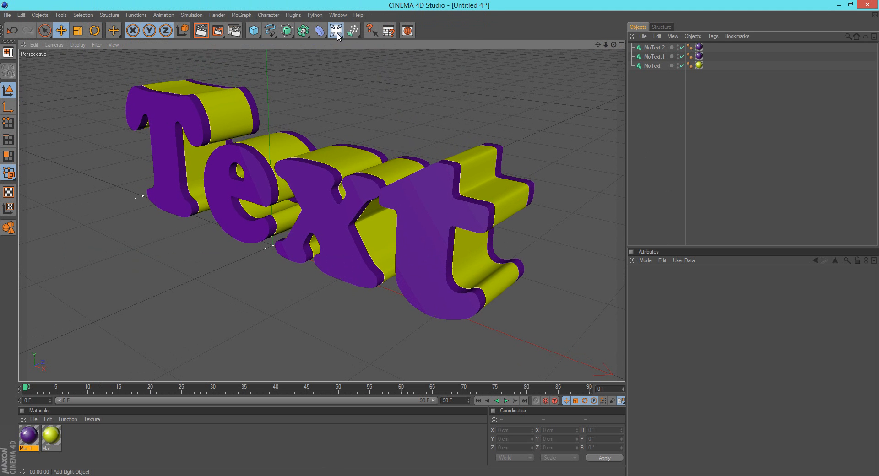
pyautogui.moveTo(337, 36); pyautogui.dragTo(362, 39)
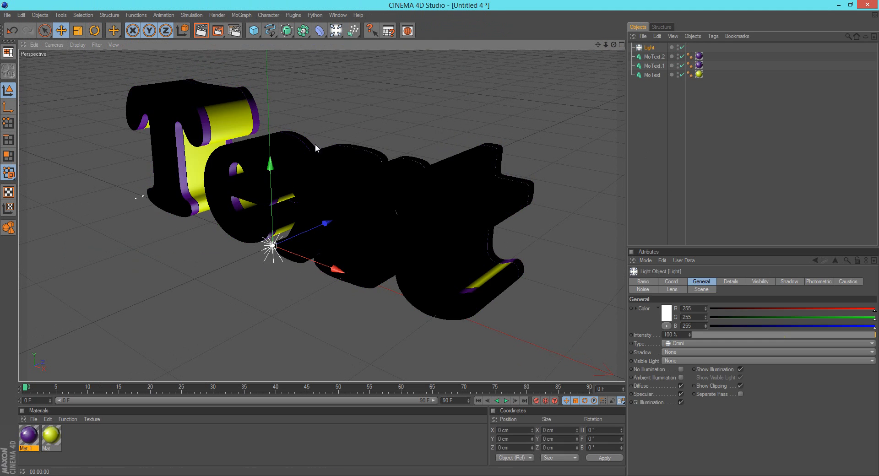
pyautogui.moveTo(275, 169); pyautogui.dragTo(272, 110)
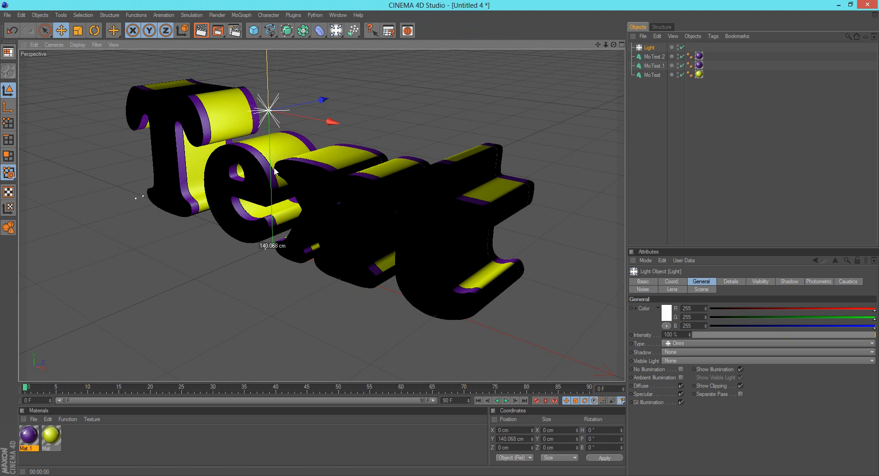
pyautogui.moveTo(323, 100); pyautogui.dragTo(219, 121)
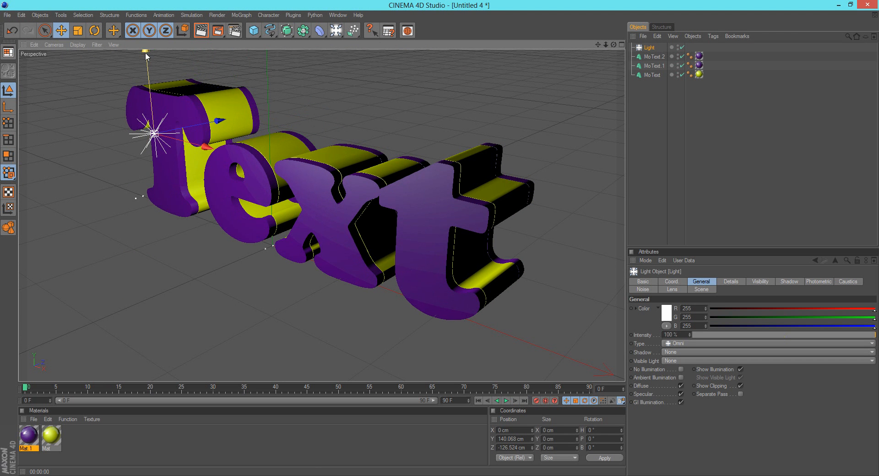
pyautogui.moveTo(144, 52); pyautogui.dragTo(140, 4)
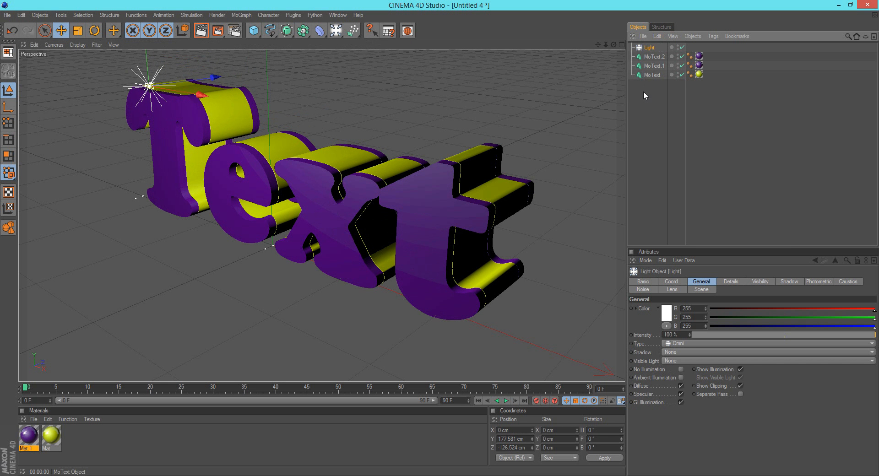
pyautogui.press('Delete')
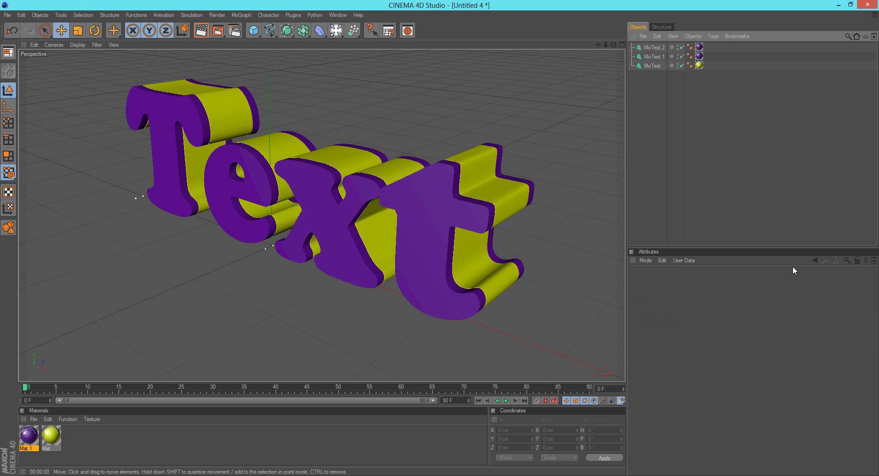
# Add the OverheadSoftbox and Softbox lights from the GreyscalegorillaLightKitPro1 presets to the scene, and close the Content Browser
pyautogui.click(337, 15)
pyautogui.click(338, 161)
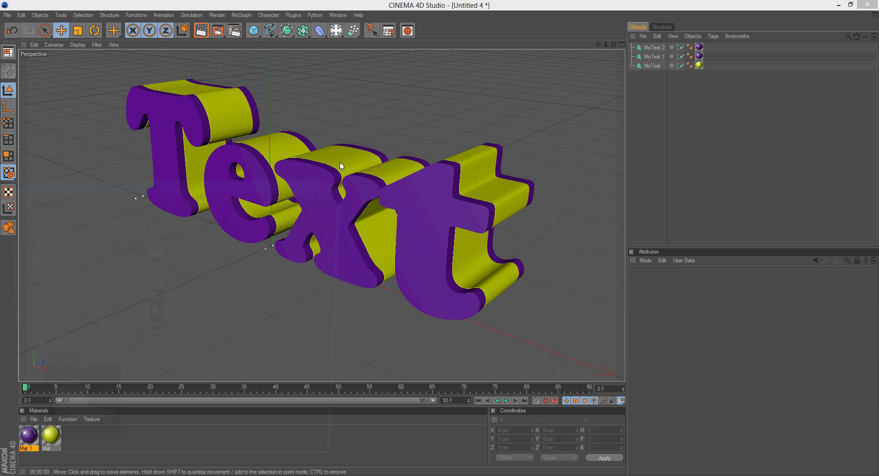
pyautogui.moveTo(255, 184); pyautogui.dragTo(347, 97)
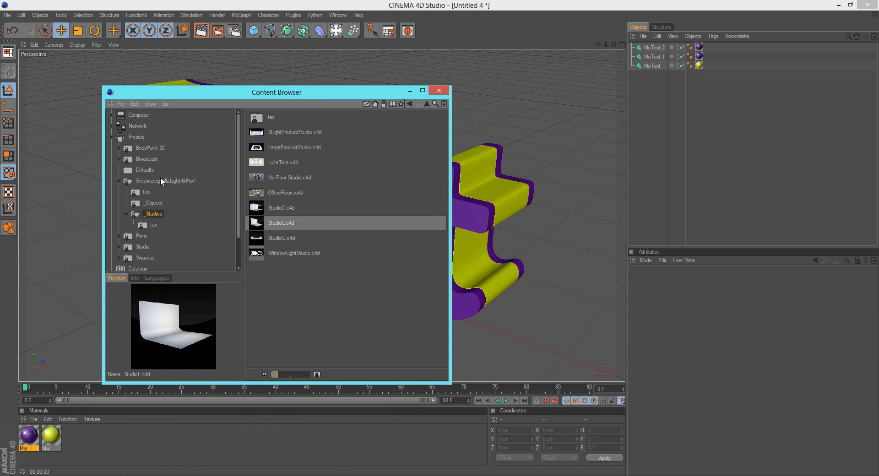
pyautogui.click(146, 202)
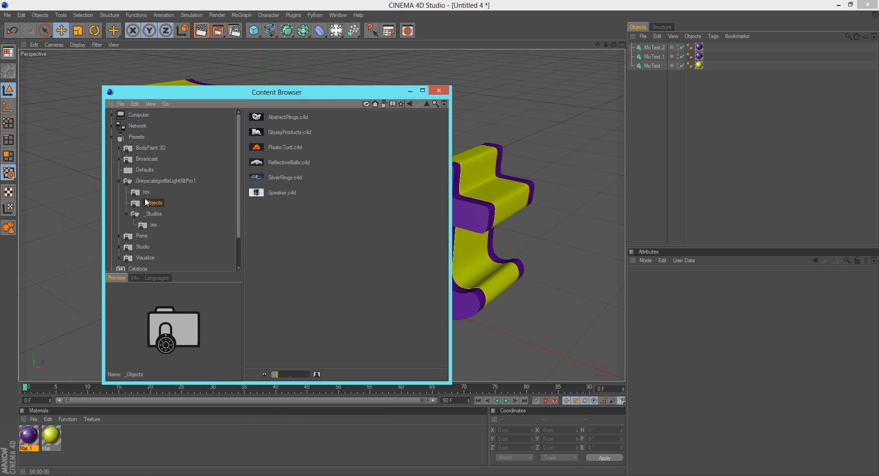
pyautogui.click(147, 191)
pyautogui.click(175, 181)
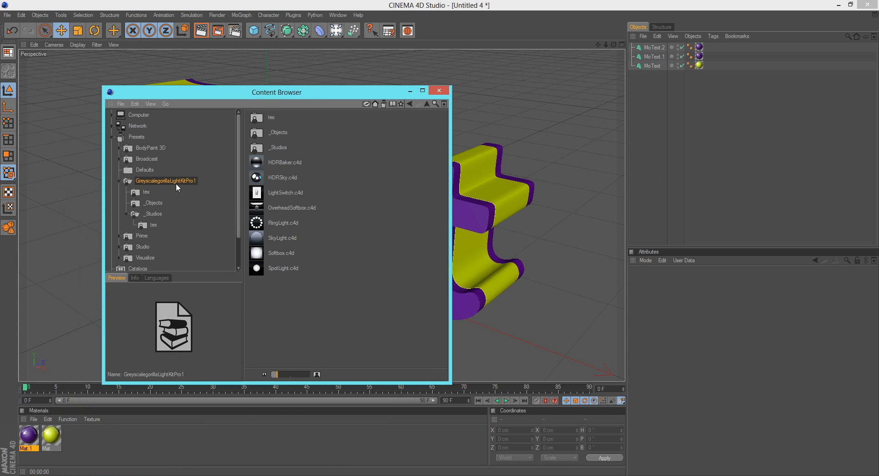
pyautogui.doubleClick(284, 208)
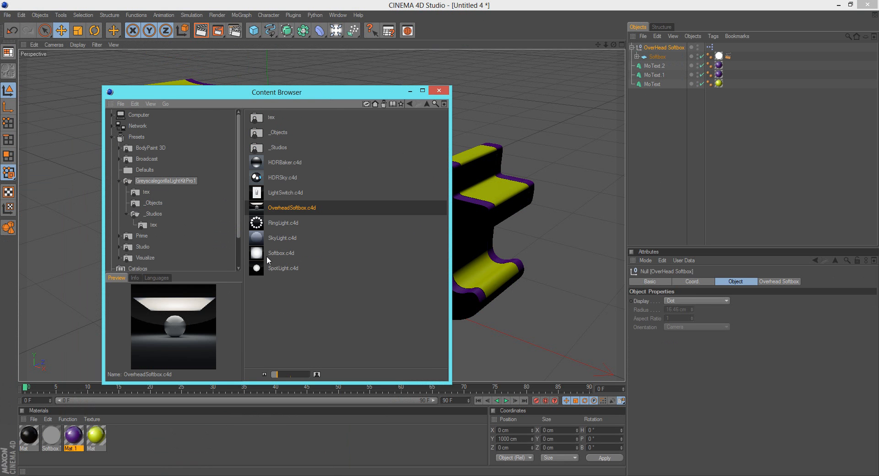
pyautogui.doubleClick(280, 253)
pyautogui.click(439, 90)
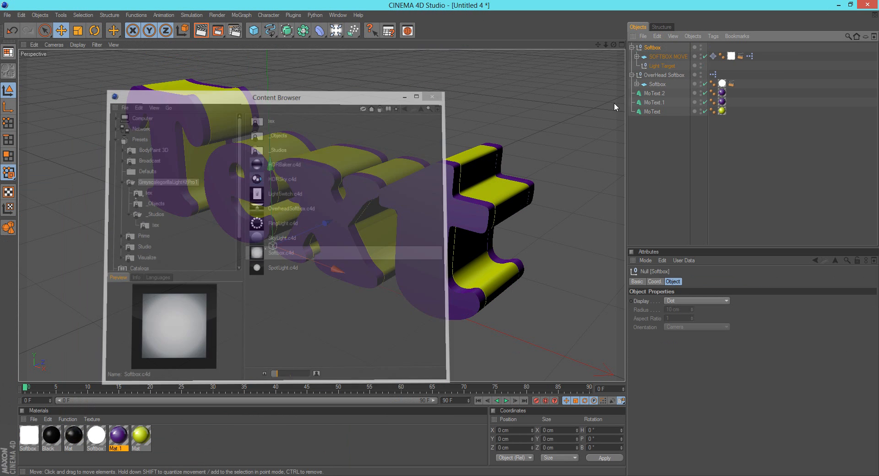
pyautogui.click(660, 141)
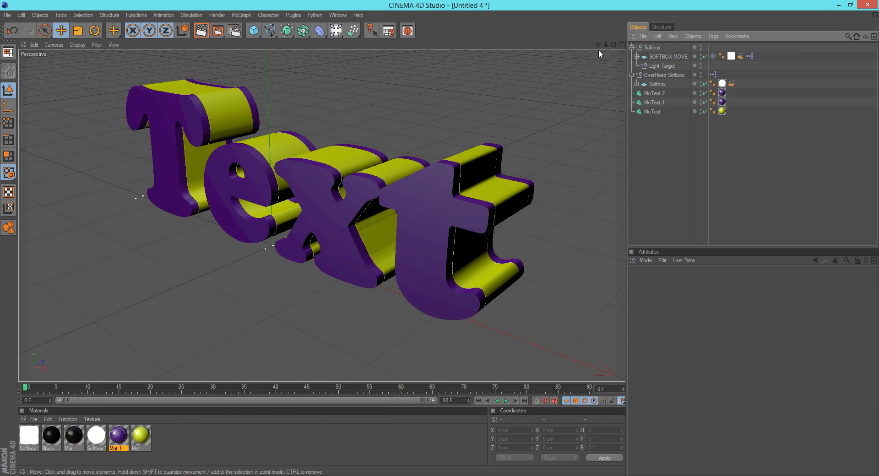
# Reframe the 3D text slightly, render it to the Picture Viewer, and minimize the viewer
pyautogui.moveTo(598, 44)
pyautogui.mouseDown()
pyautogui.moveTo(603, 61)
pyautogui.moveTo(599, 46)
pyautogui.mouseUp()
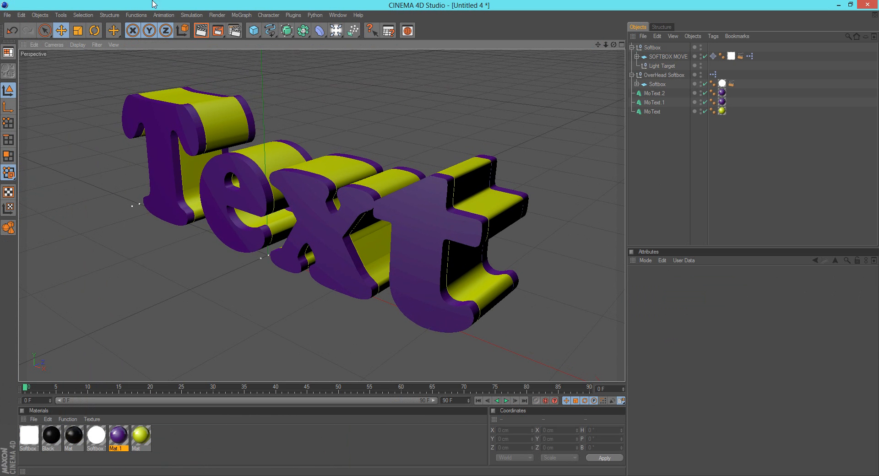
pyautogui.click(218, 31)
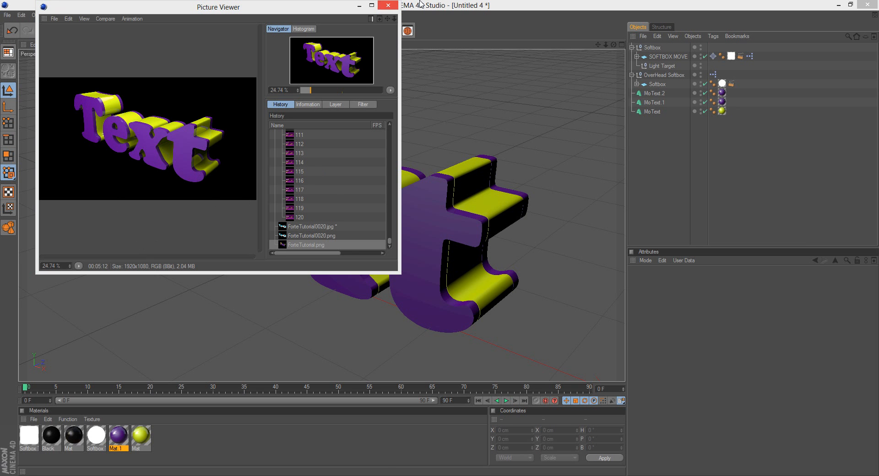
pyautogui.click(359, 6)
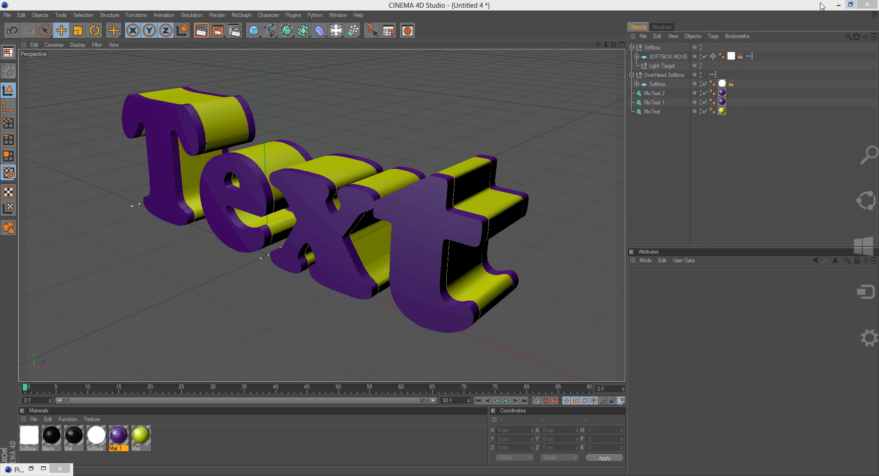
# Switch to Photoshop, open ForteTutorial.png from the Desktop, and leave its layer deselected
pyautogui.click(837, 6)
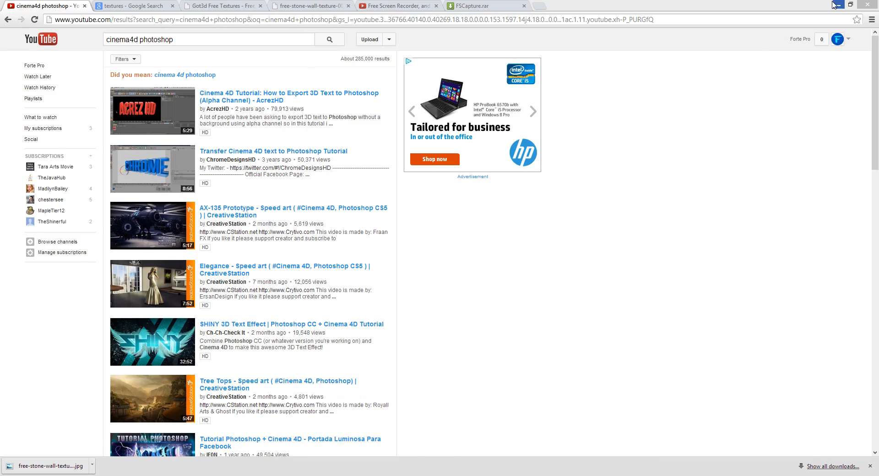
pyautogui.click(832, 4)
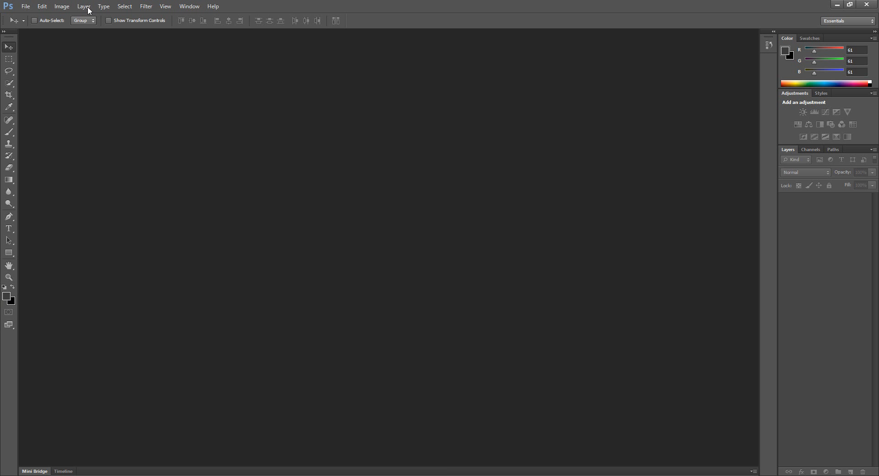
pyautogui.click(25, 6)
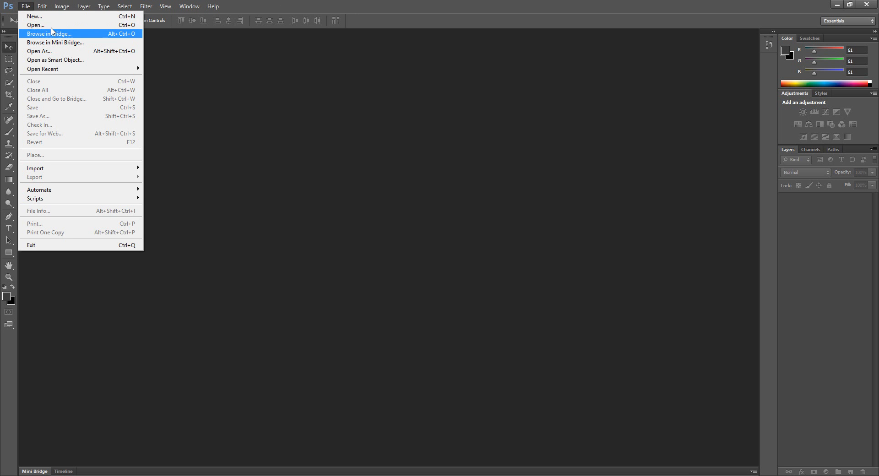
pyautogui.click(37, 25)
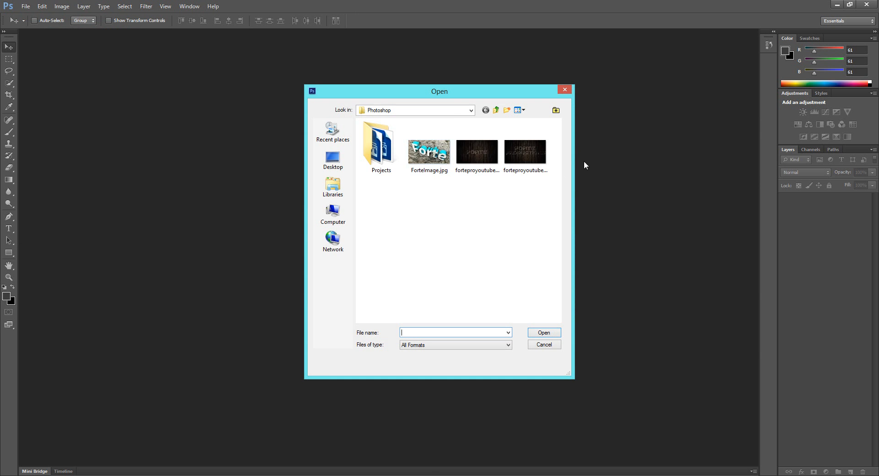
pyautogui.click(333, 160)
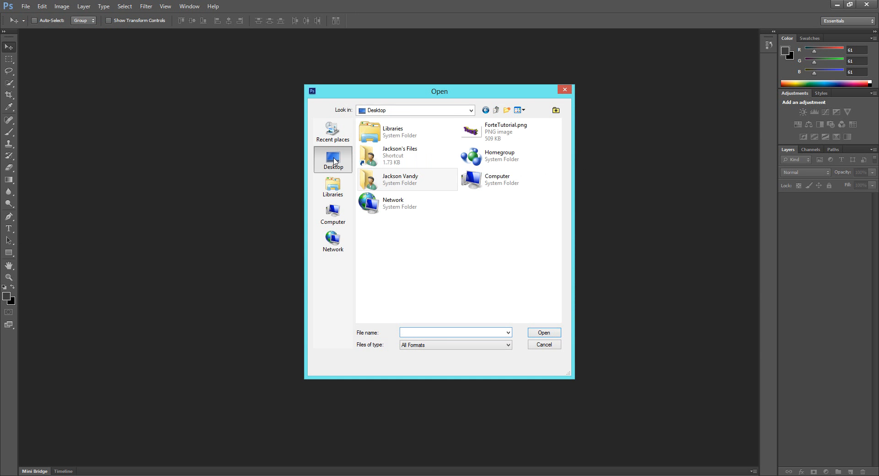
pyautogui.click(493, 130)
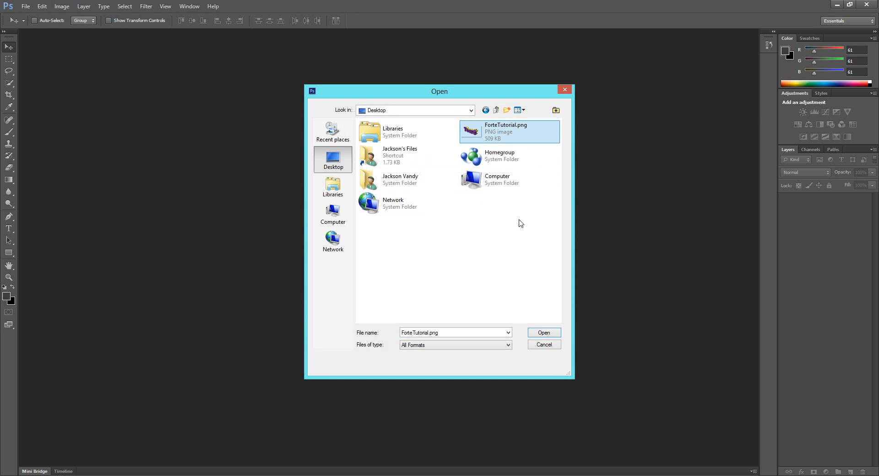
pyautogui.click(548, 333)
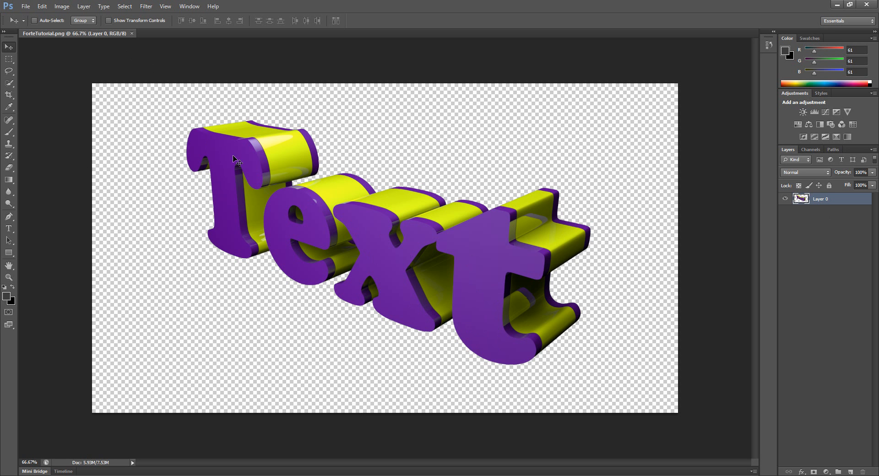
pyautogui.click(819, 234)
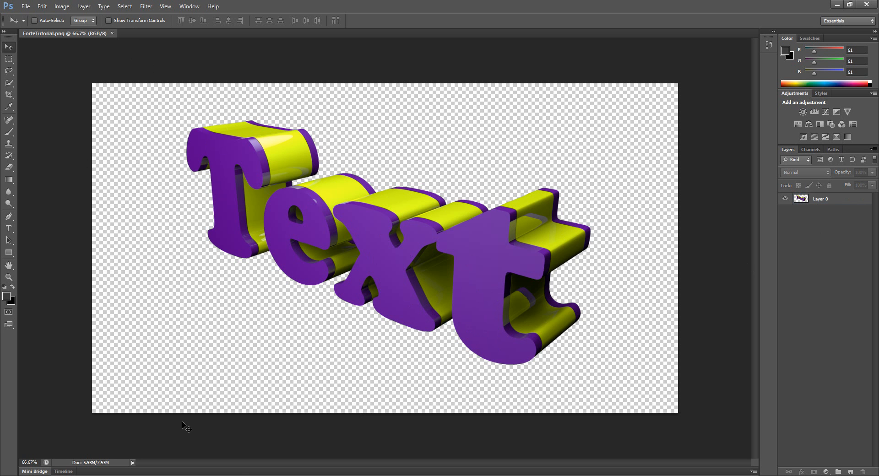
pyautogui.moveTo(190, 475)
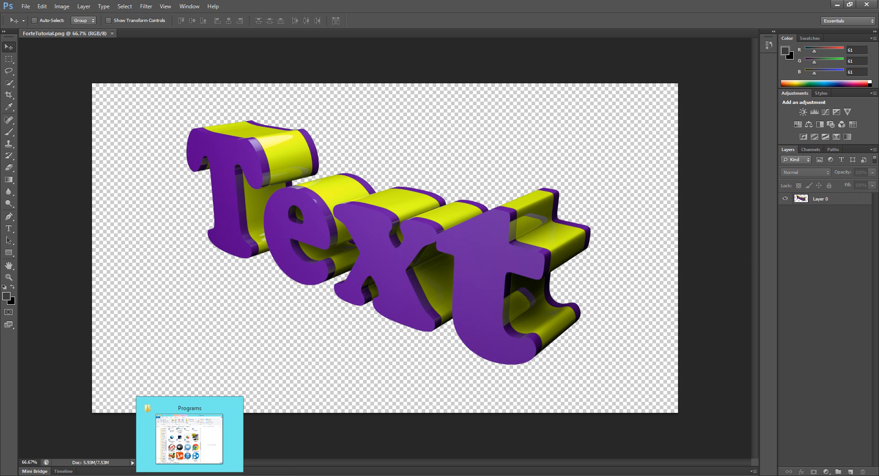
pyautogui.click(26, 7)
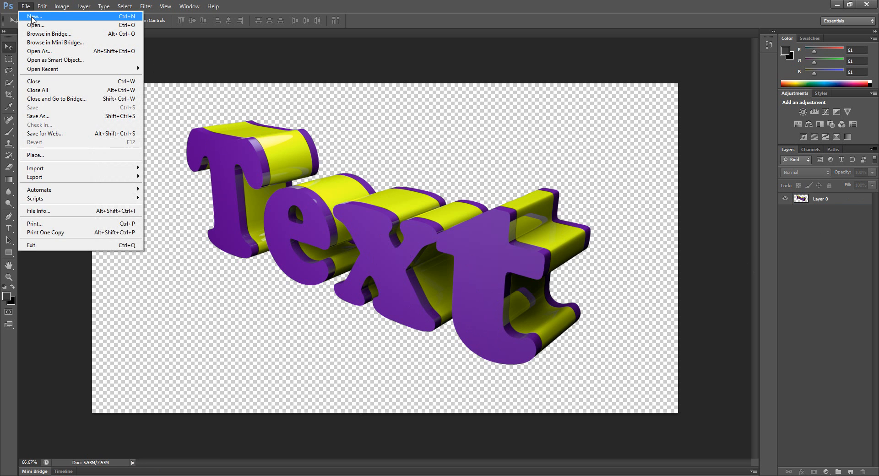
pyautogui.click(32, 17)
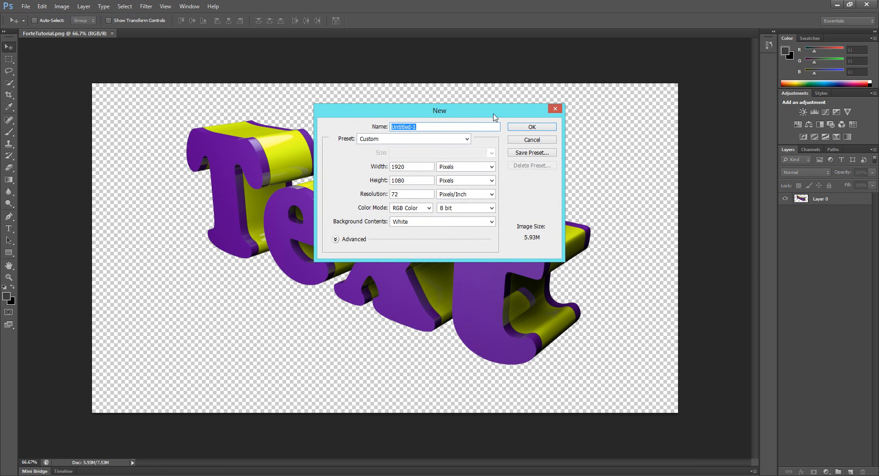
pyautogui.click(531, 140)
pyautogui.click(26, 6)
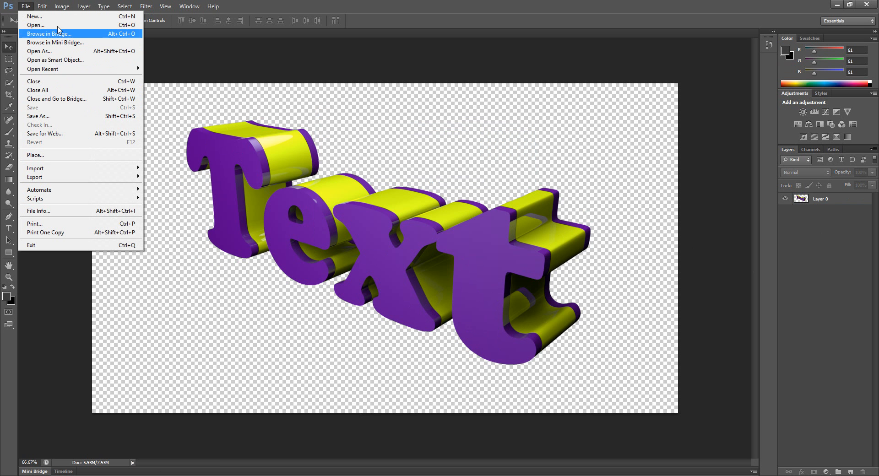
pyautogui.moveTo(129, 169)
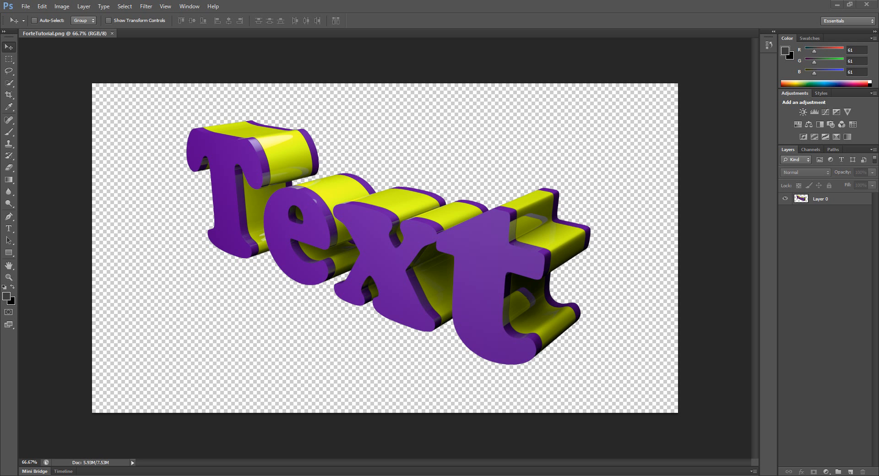
# Place the free-stone-wall-texture-002 image from the browser into the ForteTutorial.png document as a new layer
pyautogui.click(156, 475)
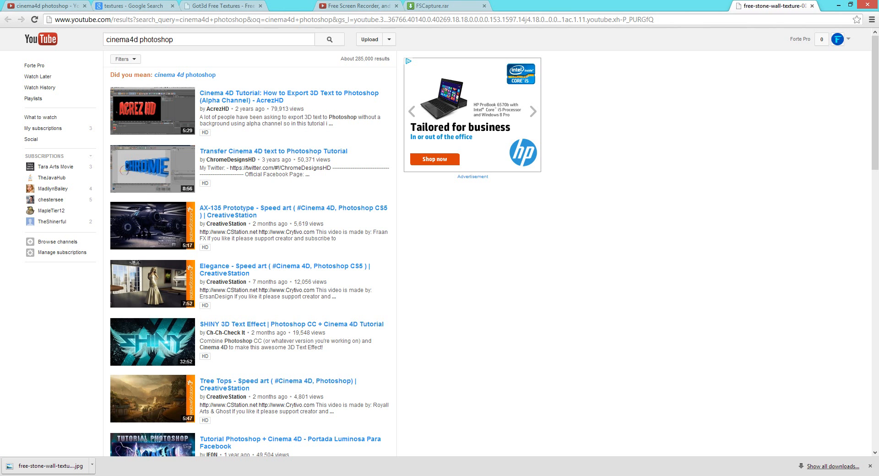
pyautogui.click(837, 4)
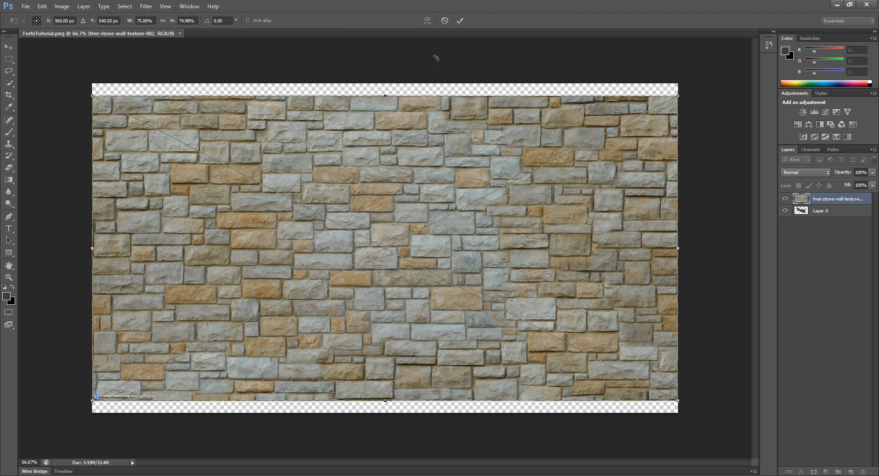
pyautogui.click(460, 20)
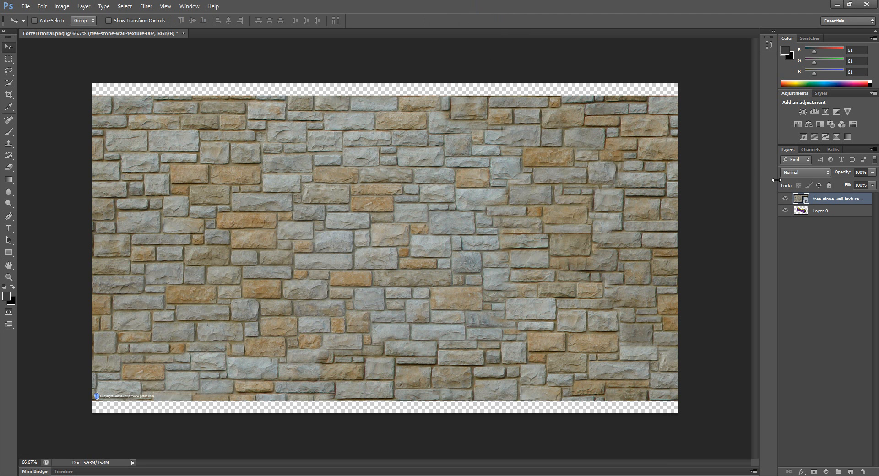
# Scale the stone wall texture vertically, stretching its upper and lower edges to fill the canvas height, and apply the transform
pyautogui.click(65, 8)
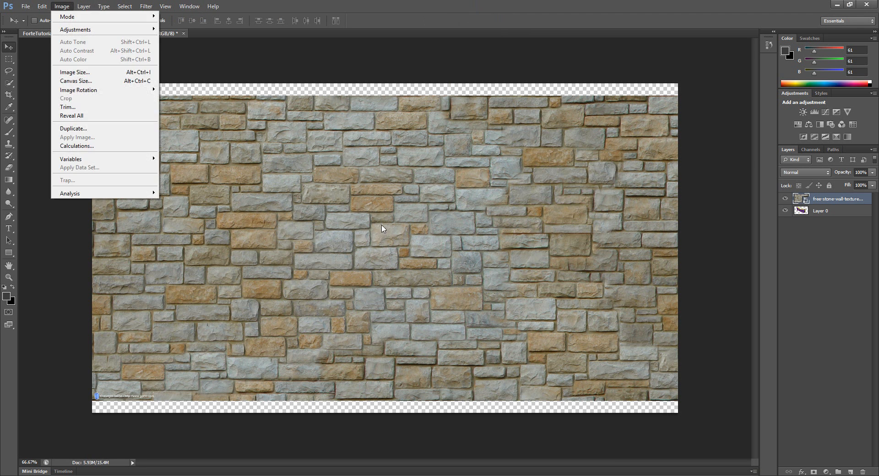
pyautogui.click(525, 215)
pyautogui.click(61, 6)
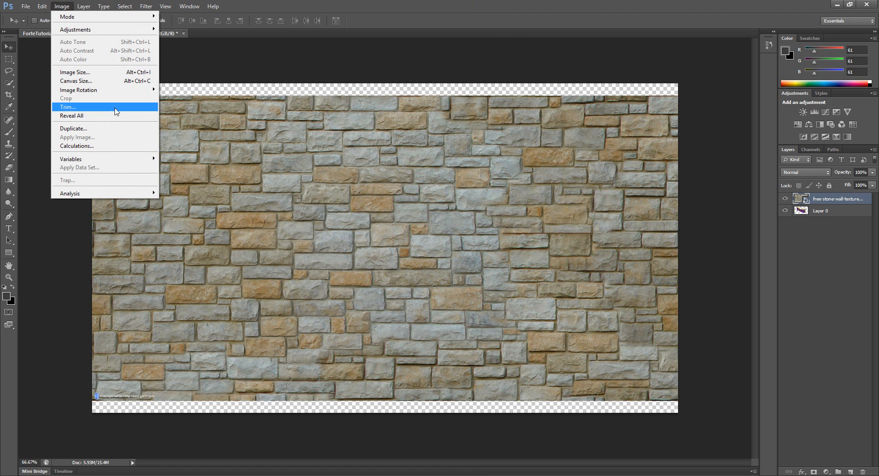
pyautogui.moveTo(46, 7)
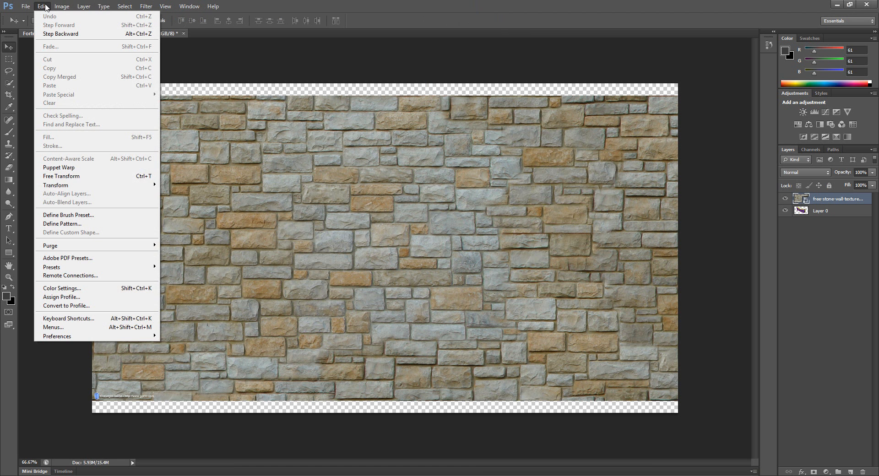
pyautogui.moveTo(92, 186)
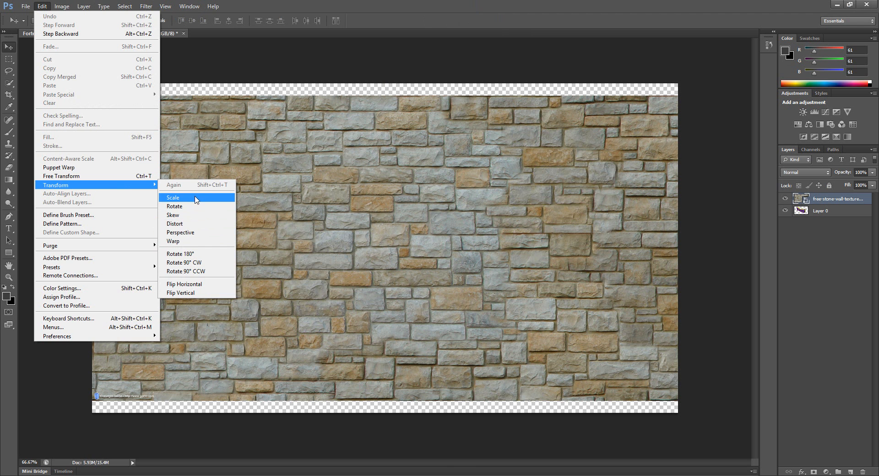
pyautogui.click(195, 197)
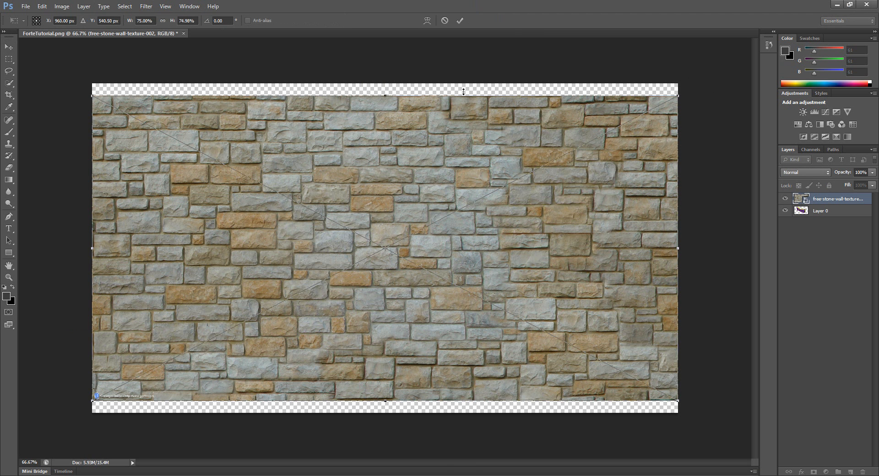
pyautogui.moveTo(386, 87); pyautogui.dragTo(386, 76)
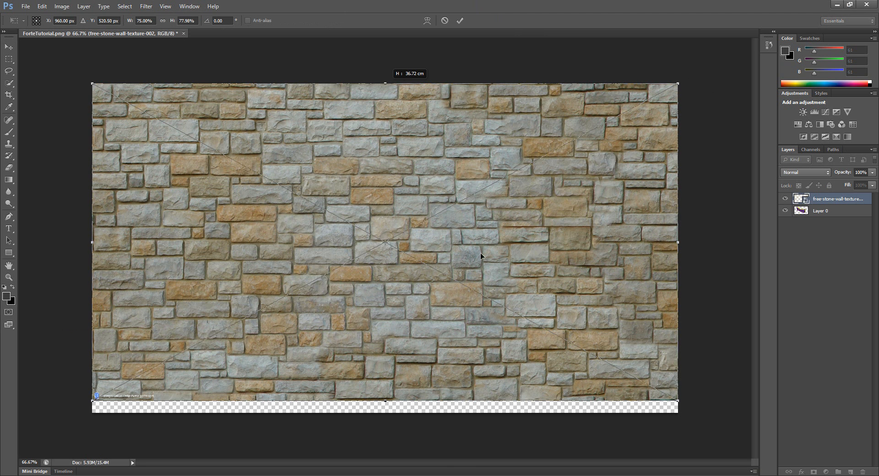
pyautogui.moveTo(387, 401); pyautogui.dragTo(386, 412)
pyautogui.click(460, 21)
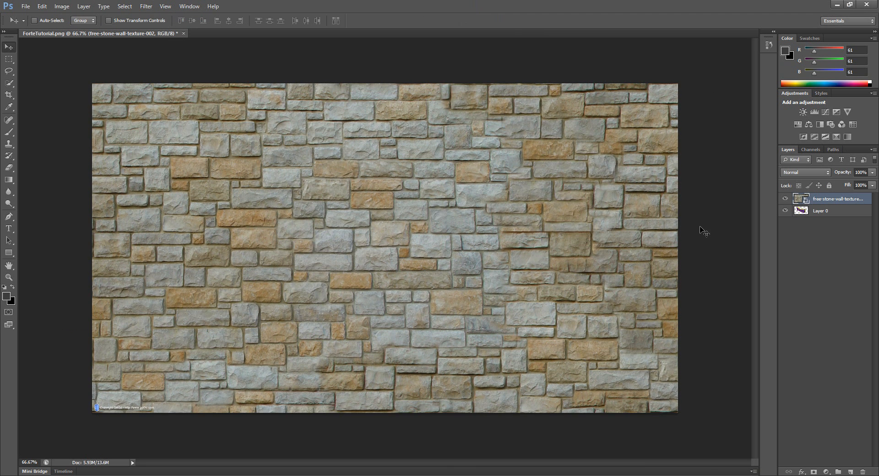
# Move the rendered text layer, Layer 0, above the stone wall texture layer
pyautogui.click(803, 222)
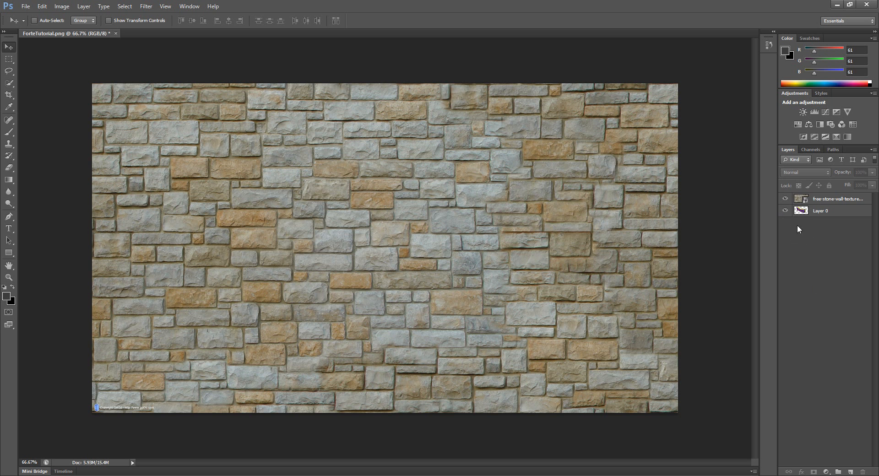
pyautogui.moveTo(826, 218); pyautogui.dragTo(817, 193)
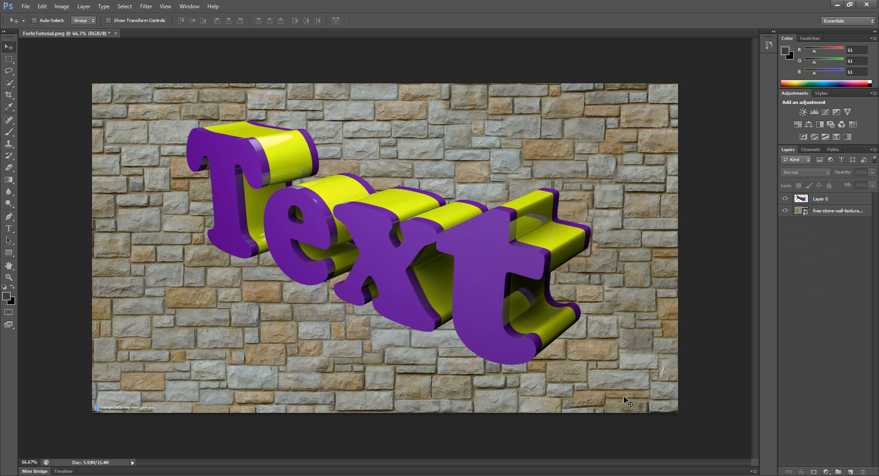
# Set the blend mode of the rendered text layer, Layer 0, to Overlay and deselect the layer
pyautogui.click(815, 204)
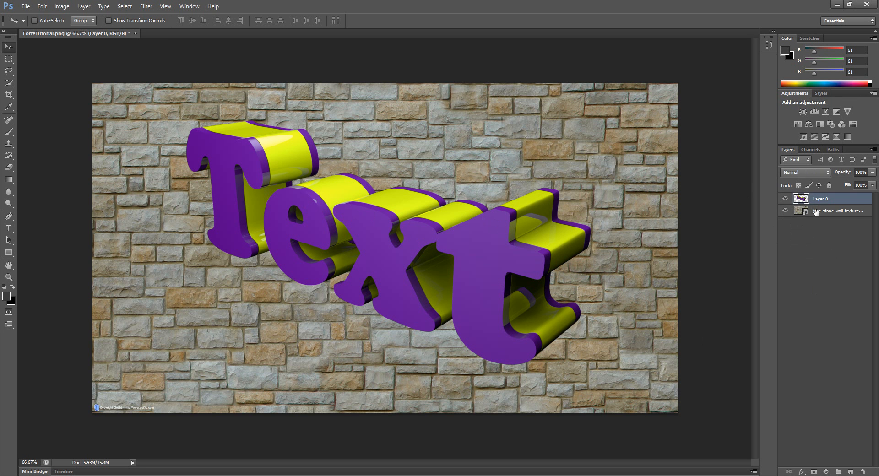
pyautogui.click(804, 171)
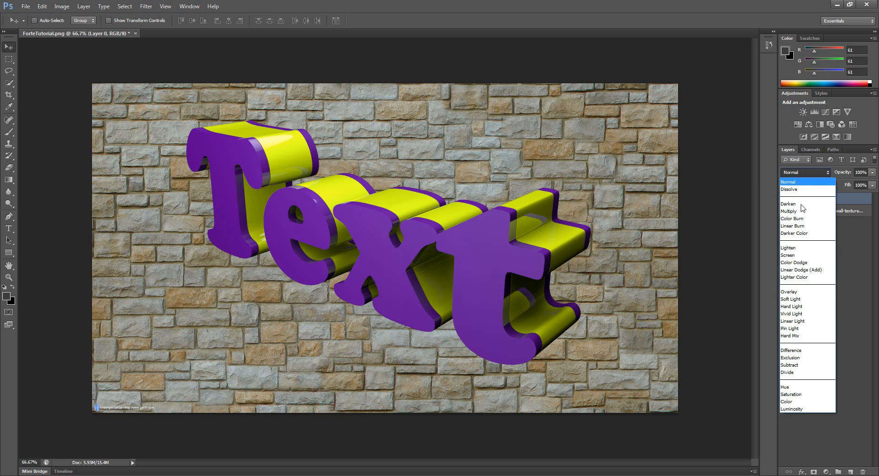
pyautogui.click(795, 289)
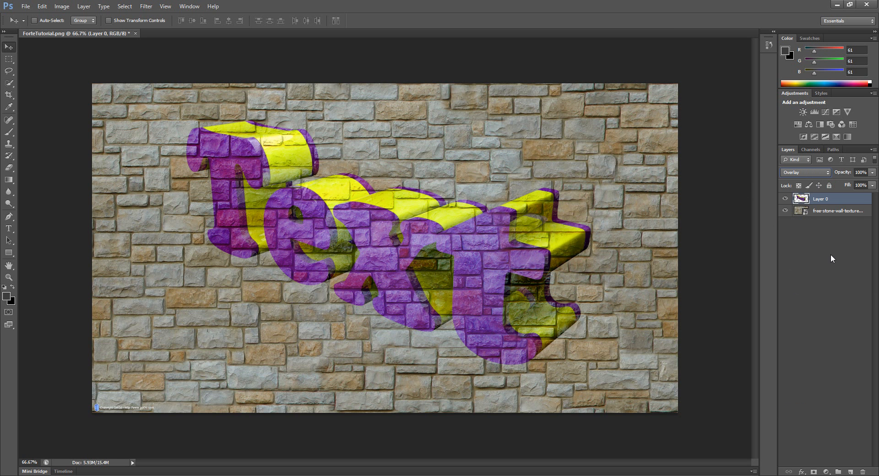
pyautogui.moveTo(820, 210)
pyautogui.mouseDown()
pyautogui.moveTo(810, 212)
pyautogui.moveTo(823, 198)
pyautogui.moveTo(824, 217)
pyautogui.mouseUp()
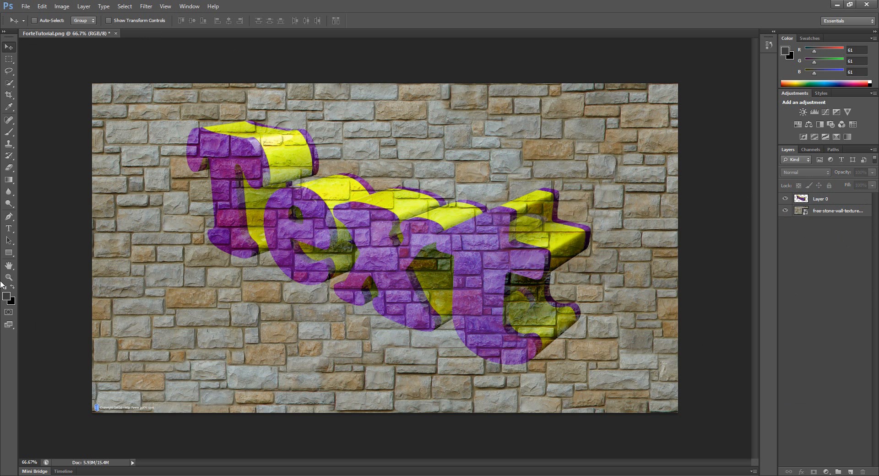
# Hide Layer 0 and the stone wall texture layer, and create a new blank layer with the default settings
pyautogui.click(784, 199)
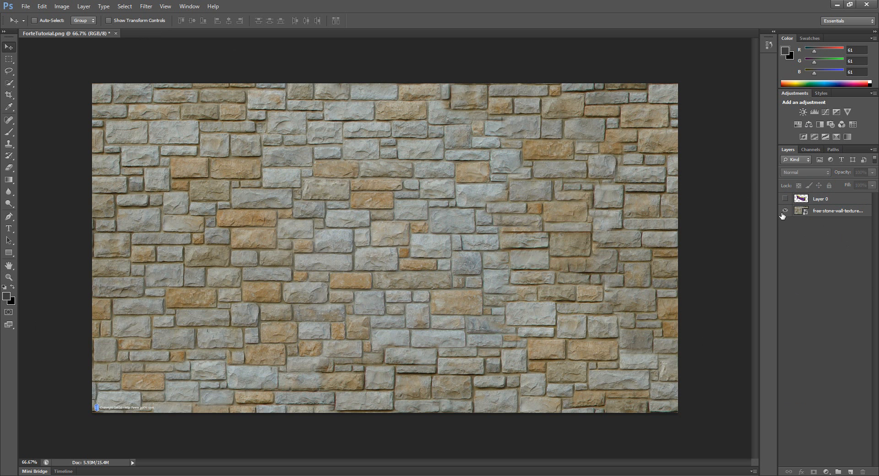
pyautogui.click(785, 211)
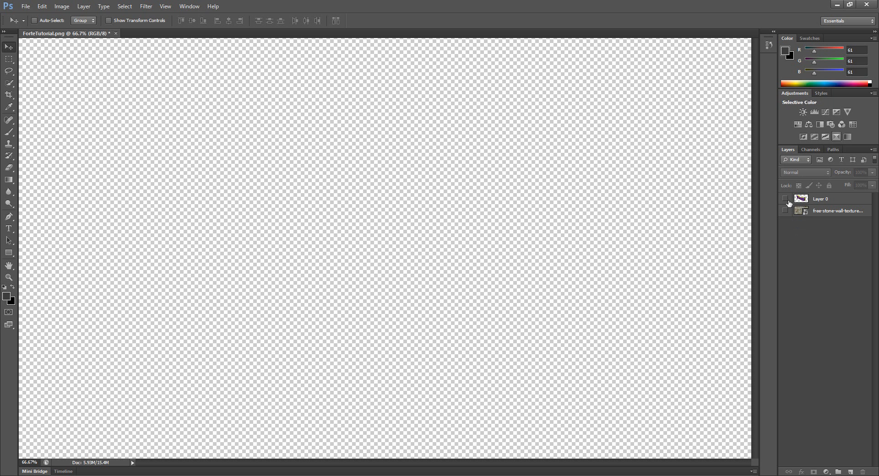
pyautogui.click(84, 6)
pyautogui.moveTo(207, 8)
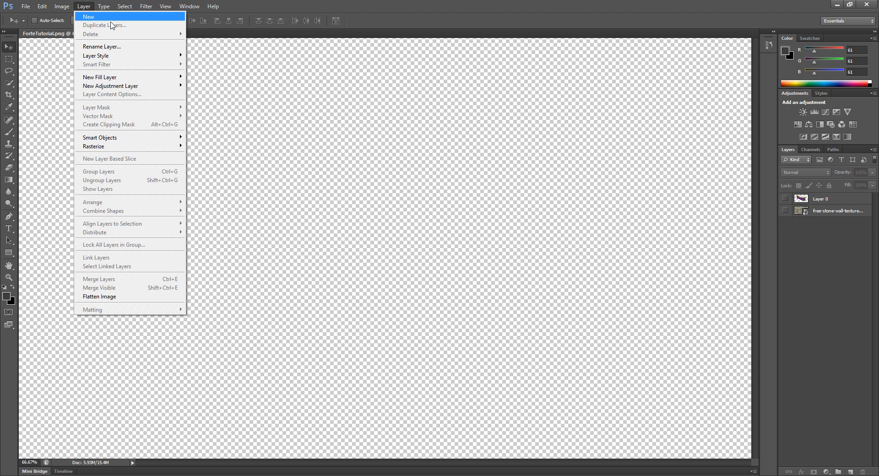
pyautogui.moveTo(101, 14)
pyautogui.click(202, 16)
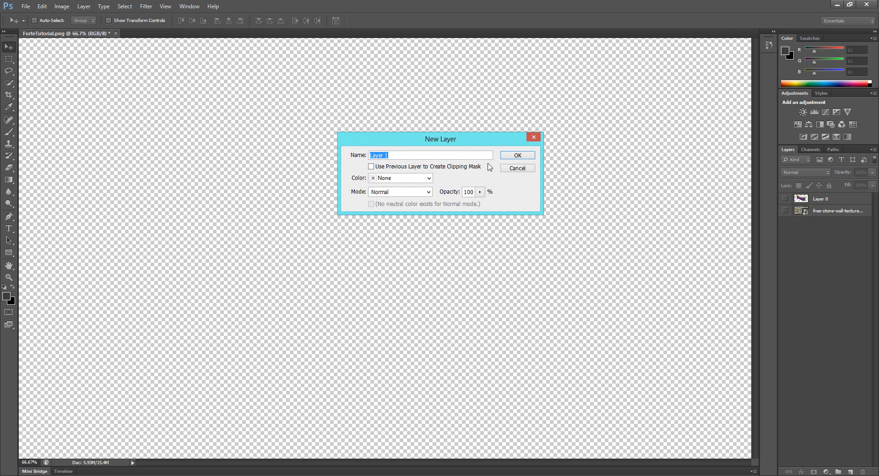
pyautogui.click(517, 156)
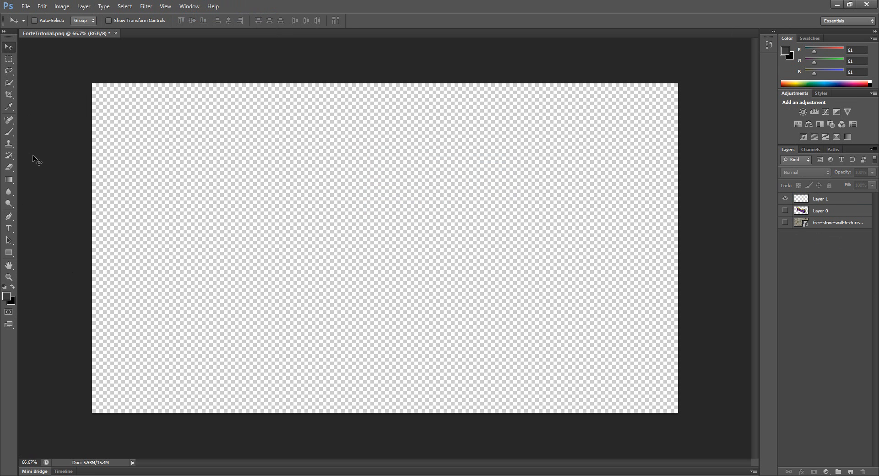
# Fill Layer 1 with a radial gradient running from dark grey at the canvas centre to black at the edges
pyautogui.click(8, 181)
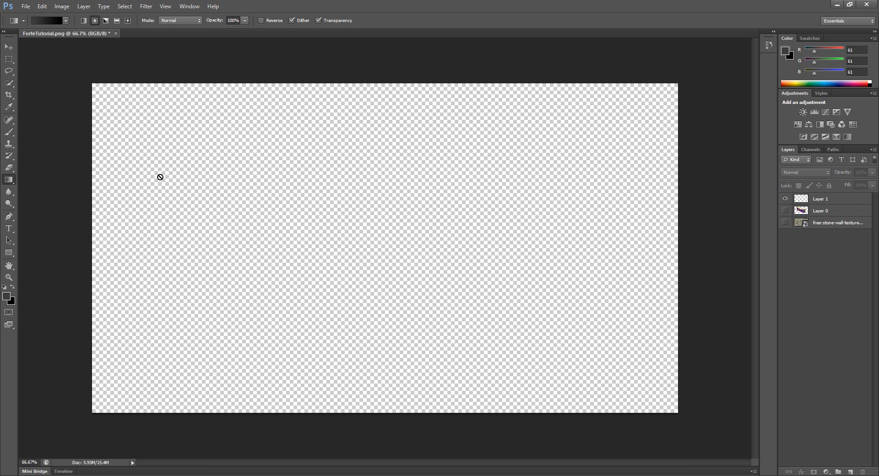
pyautogui.click(77, 219)
pyautogui.click(417, 186)
pyautogui.click(819, 200)
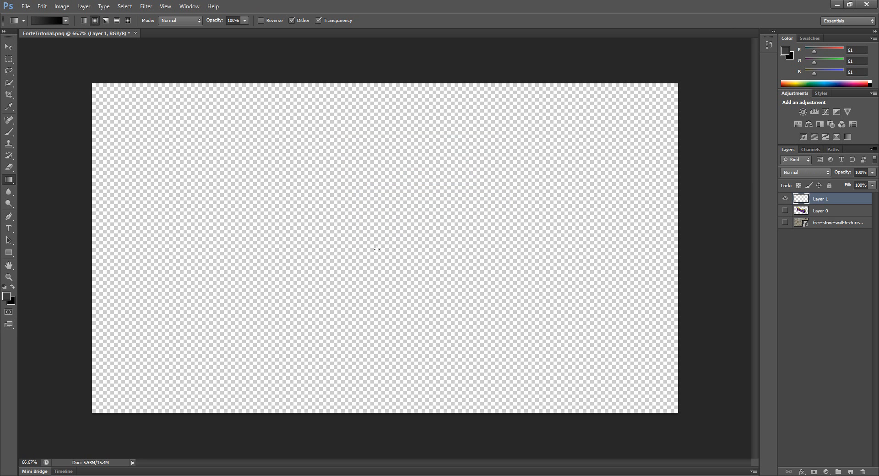
pyautogui.moveTo(257, 173); pyautogui.dragTo(91, 101)
pyautogui.moveTo(129, 156); pyautogui.dragTo(128, 155)
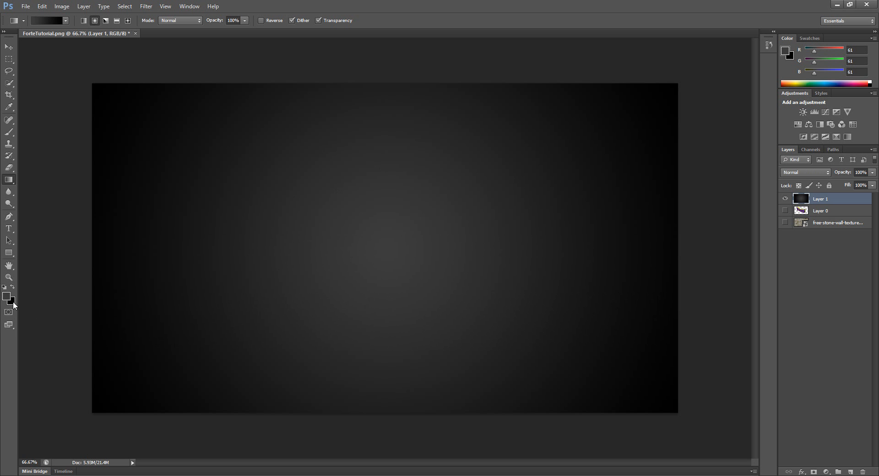
# Move the gradient layer, Layer 1, beneath the stone wall texture and show Layer 0 and the texture again
pyautogui.moveTo(814, 199); pyautogui.dragTo(821, 233)
pyautogui.click(821, 252)
pyautogui.click(816, 212)
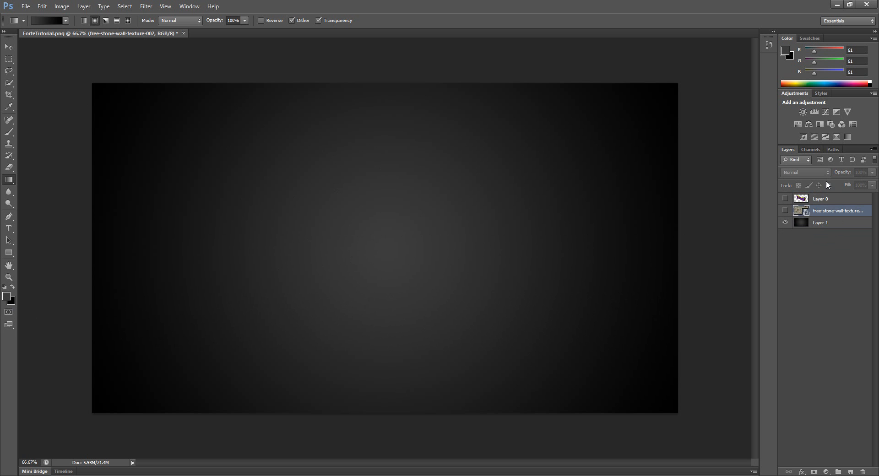
pyautogui.moveTo(784, 198); pyautogui.dragTo(806, 232)
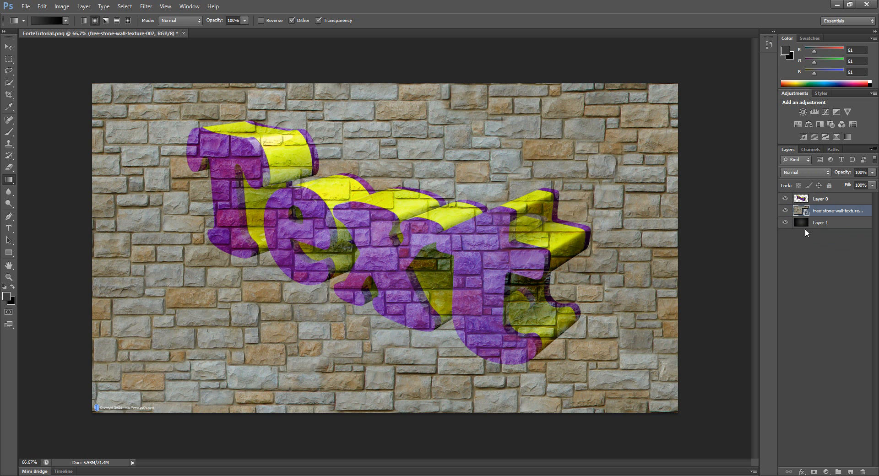
# Set the blend mode of the stone wall texture layer to Overlay so it blends with the gradient beneath
pyautogui.click(811, 200)
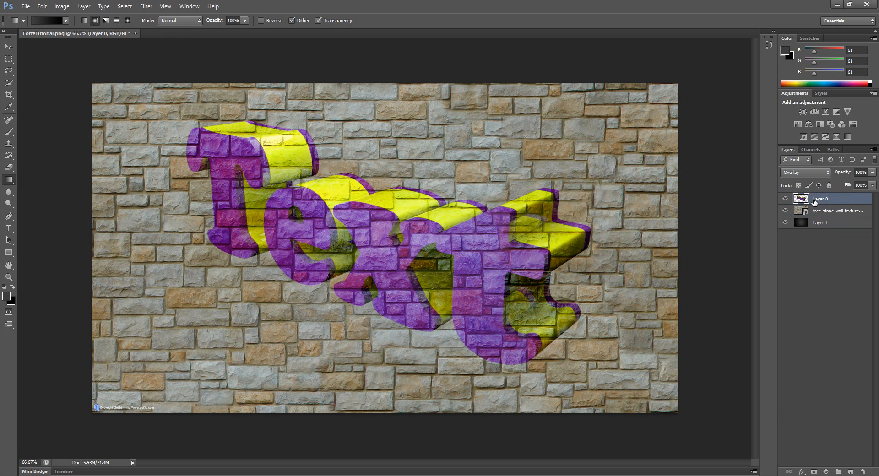
pyautogui.click(820, 216)
pyautogui.click(819, 173)
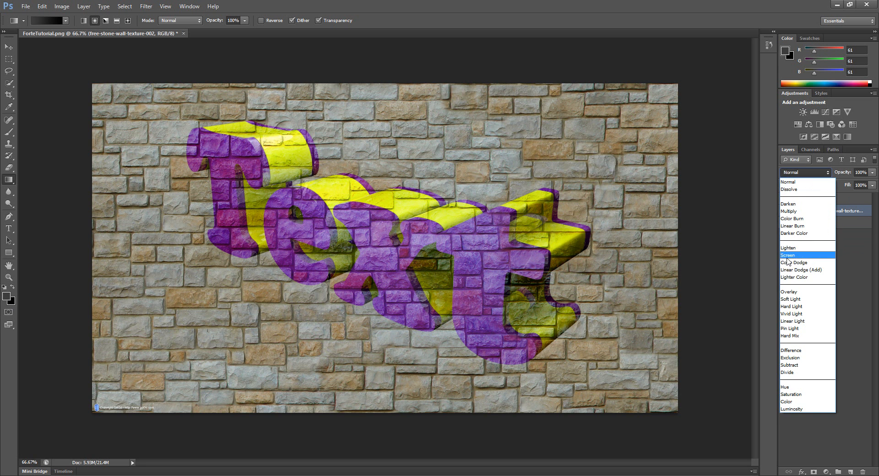
pyautogui.click(785, 294)
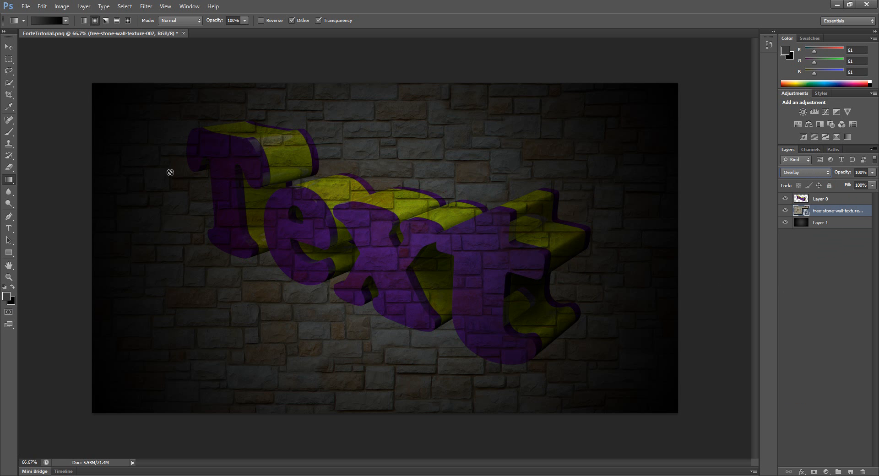
pyautogui.click(809, 223)
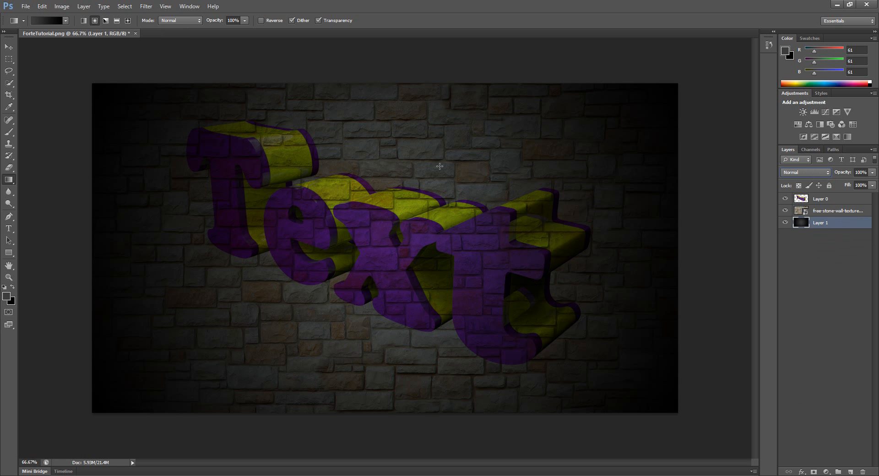
# Try the Soft Light, Hard Light, Normal and Screen blend modes on Layer 0 and restore Overlay
pyautogui.click(810, 201)
pyautogui.click(808, 170)
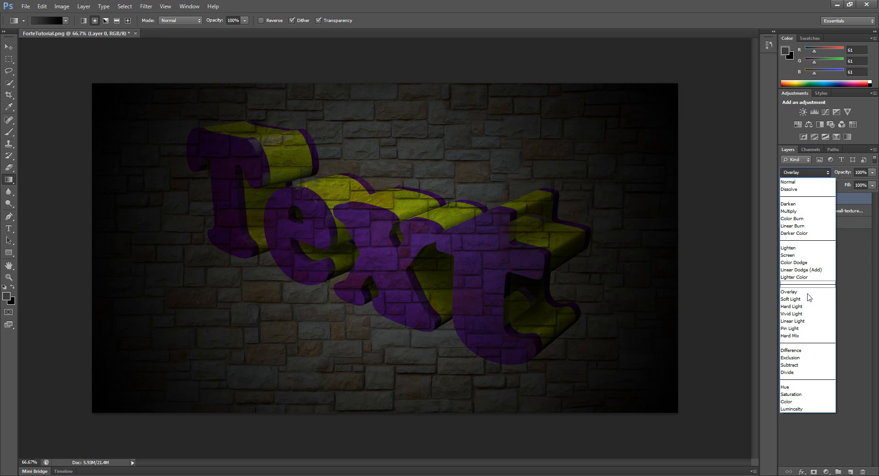
pyautogui.click(803, 303)
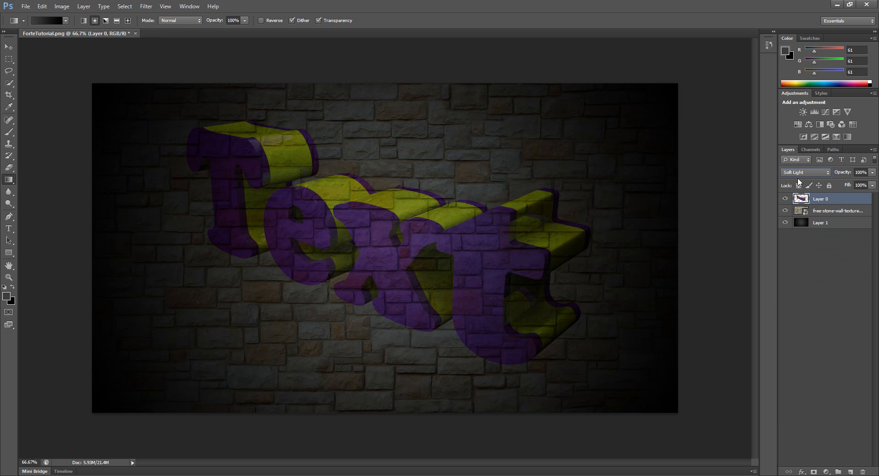
pyautogui.press('Down')
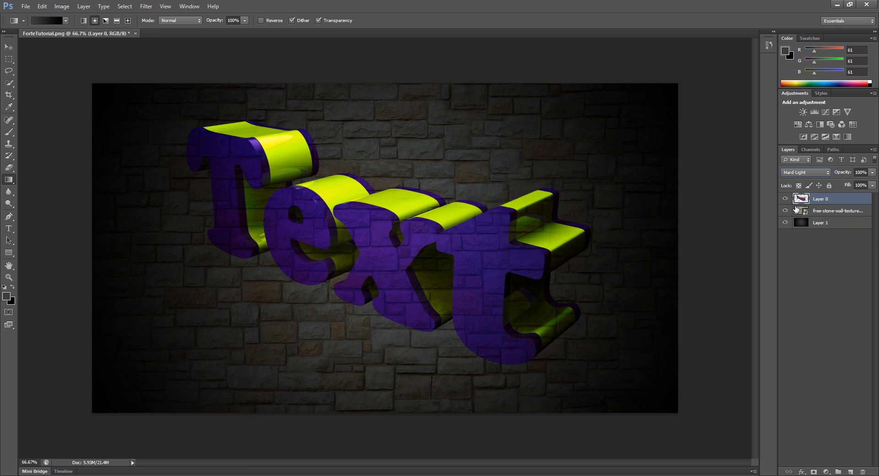
pyautogui.click(814, 171)
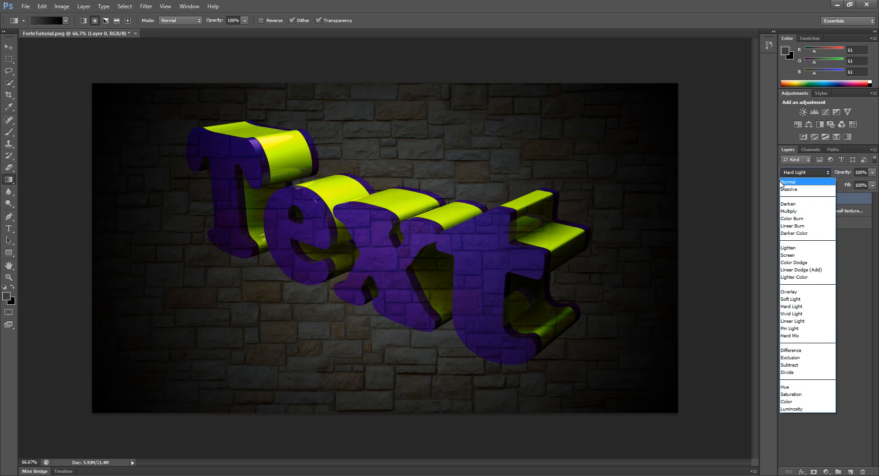
pyautogui.click(800, 182)
pyautogui.click(807, 173)
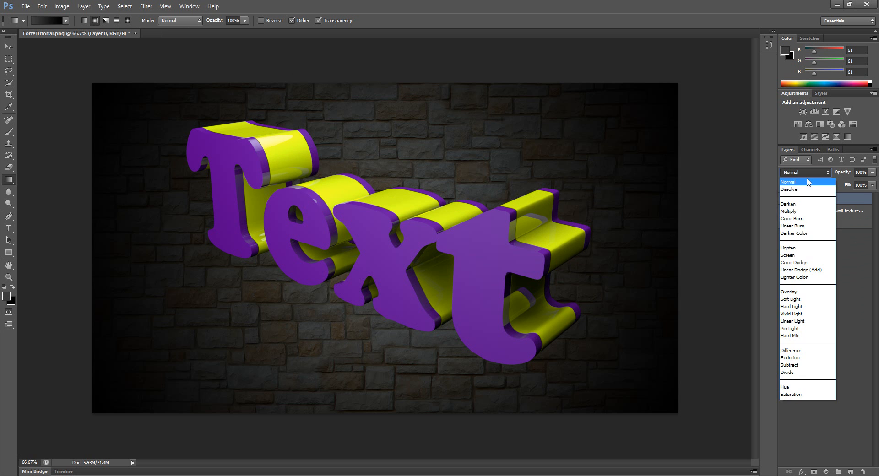
pyautogui.click(807, 173)
pyautogui.click(807, 173)
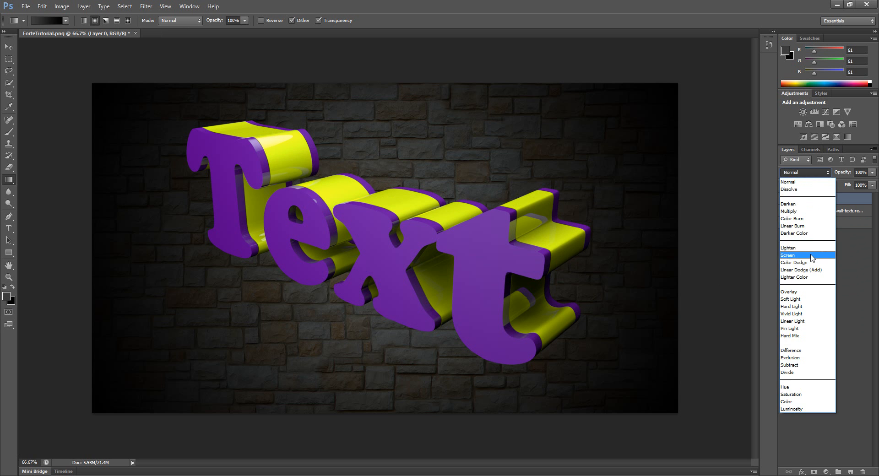
pyautogui.click(810, 252)
pyautogui.click(813, 171)
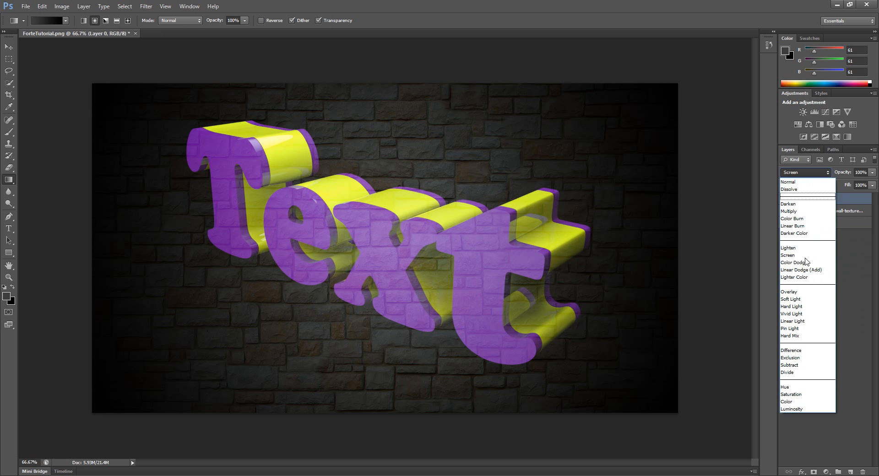
pyautogui.click(802, 293)
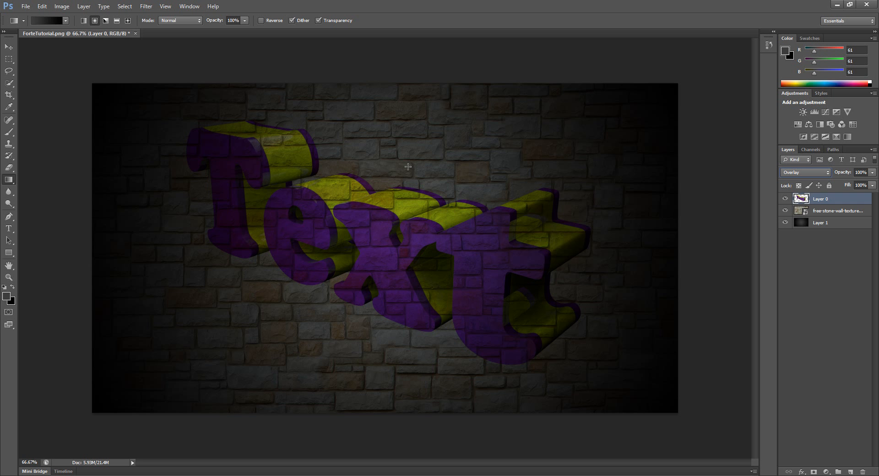
# Open the layer style blending options for Layer 0 and reposition the dialog so its settings are fully visible
pyautogui.click(812, 210)
pyautogui.click(818, 201)
pyautogui.click(802, 472)
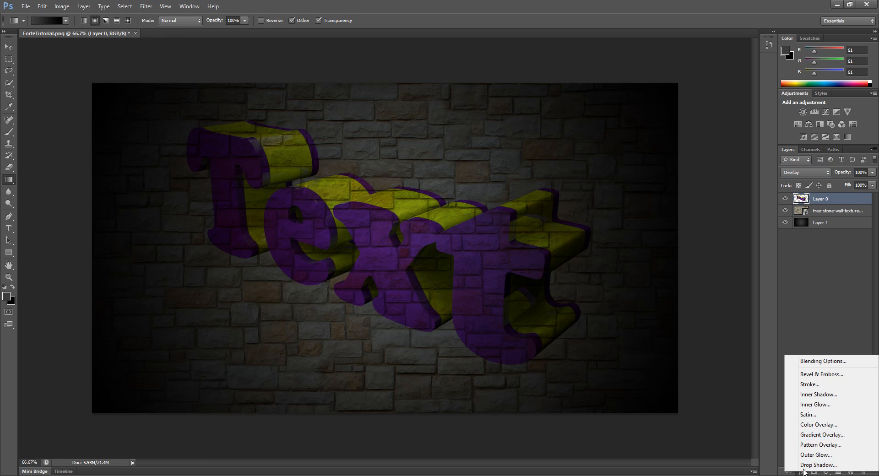
pyautogui.click(813, 361)
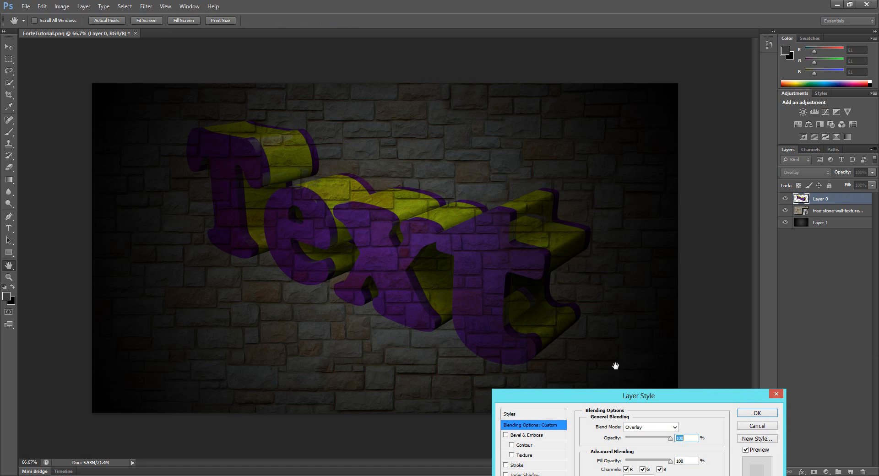
pyautogui.moveTo(628, 400); pyautogui.dragTo(660, 159)
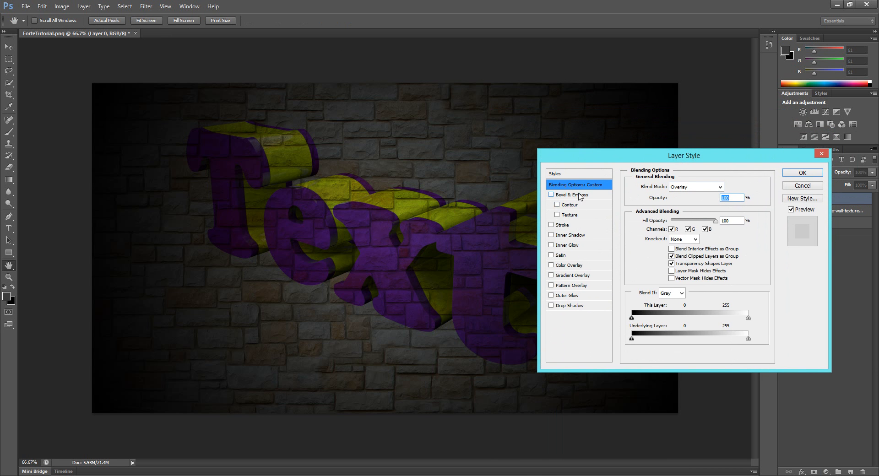
pyautogui.click(580, 196)
pyautogui.click(550, 195)
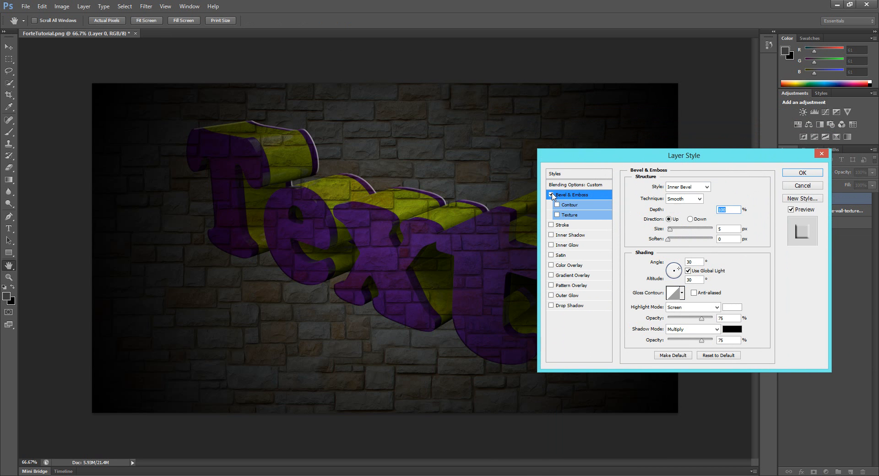
pyautogui.moveTo(573, 157); pyautogui.dragTo(586, 130)
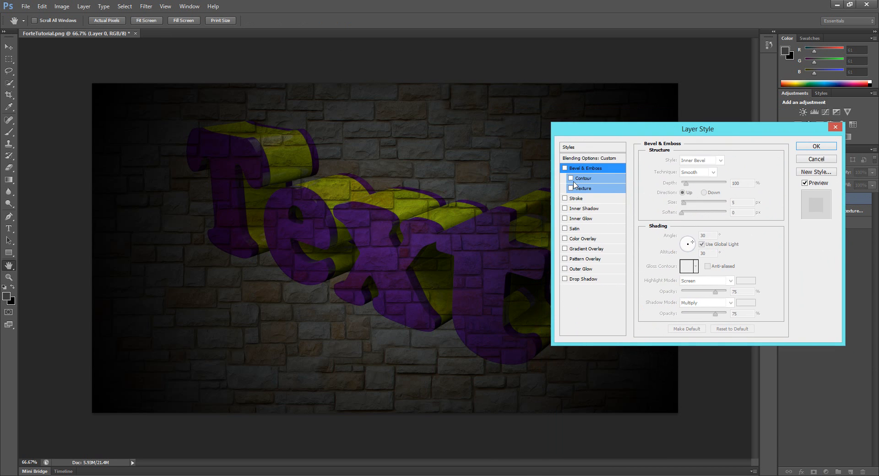
# Try a drop shadow on Layer 0 with 100% opacity, 34 px distance, 0% spread and 98 px size
pyautogui.click(583, 279)
pyautogui.moveTo(607, 134); pyautogui.dragTo(659, 37)
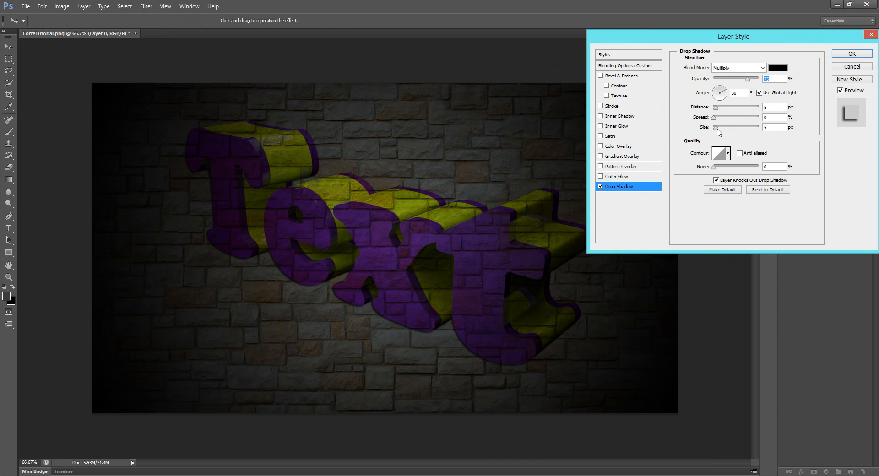
pyautogui.moveTo(716, 127); pyautogui.dragTo(729, 131)
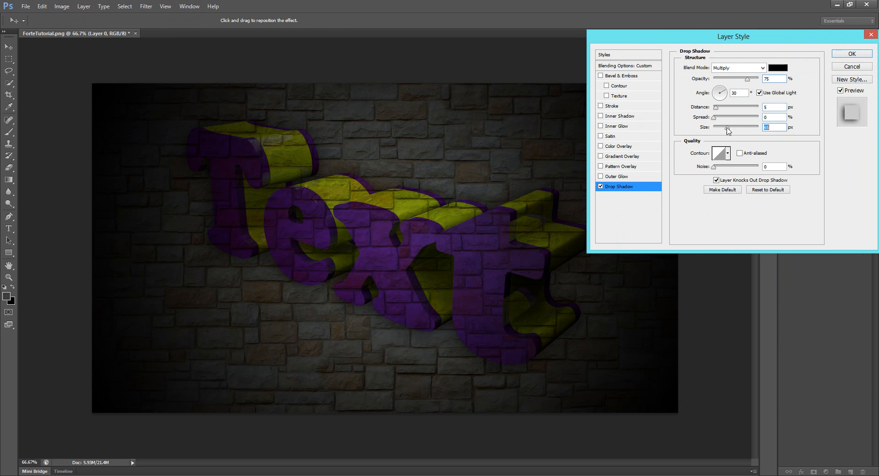
pyautogui.moveTo(730, 130); pyautogui.dragTo(732, 131)
pyautogui.moveTo(716, 109); pyautogui.dragTo(729, 110)
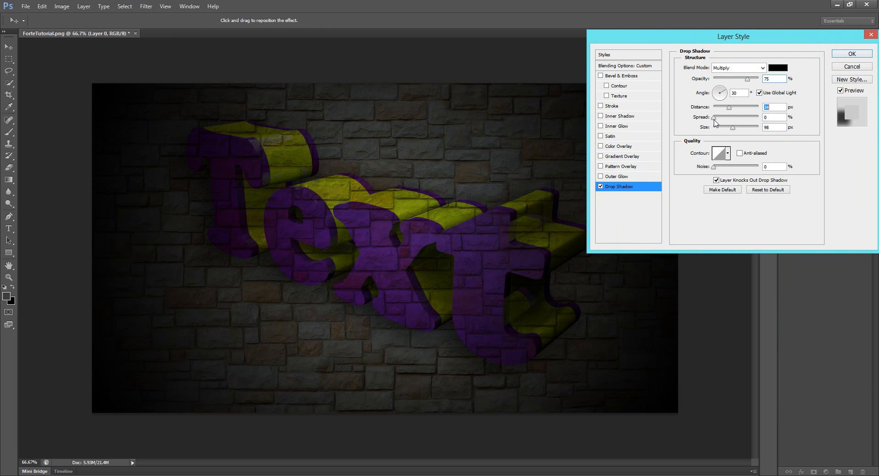
pyautogui.moveTo(713, 119)
pyautogui.mouseDown()
pyautogui.moveTo(749, 121)
pyautogui.moveTo(713, 120)
pyautogui.mouseUp()
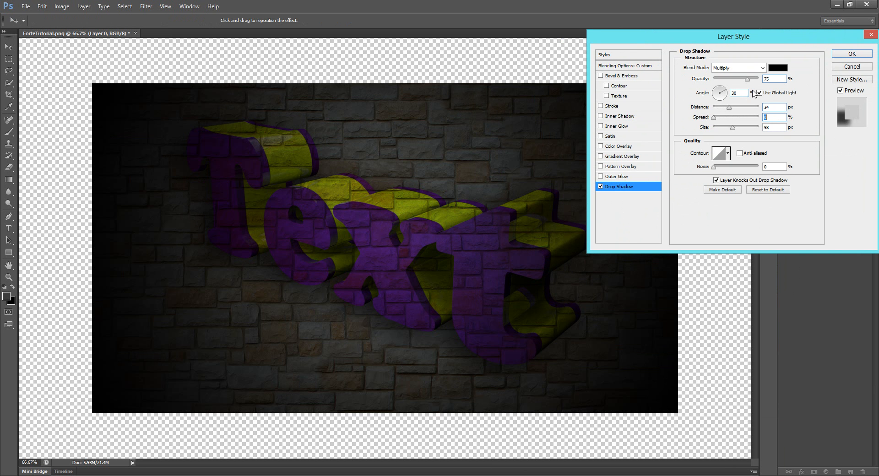
pyautogui.moveTo(747, 79); pyautogui.dragTo(758, 80)
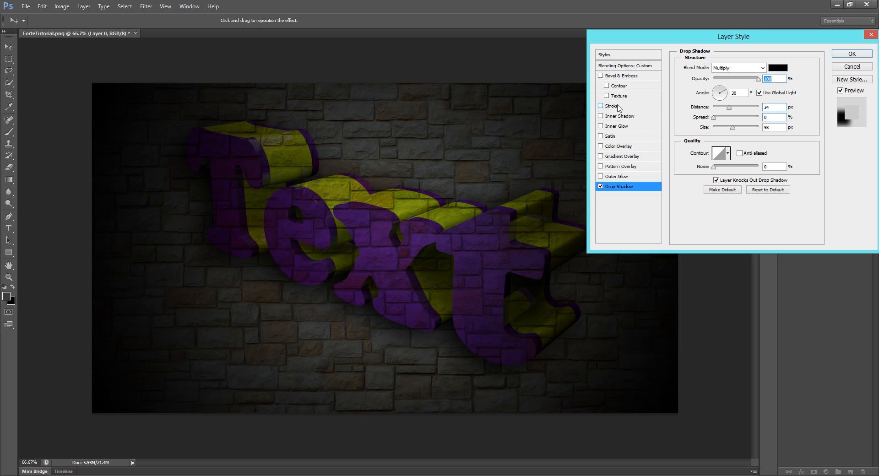
# Try a stroke effect around the text on Layer 0, comparing it on and off
pyautogui.click(600, 106)
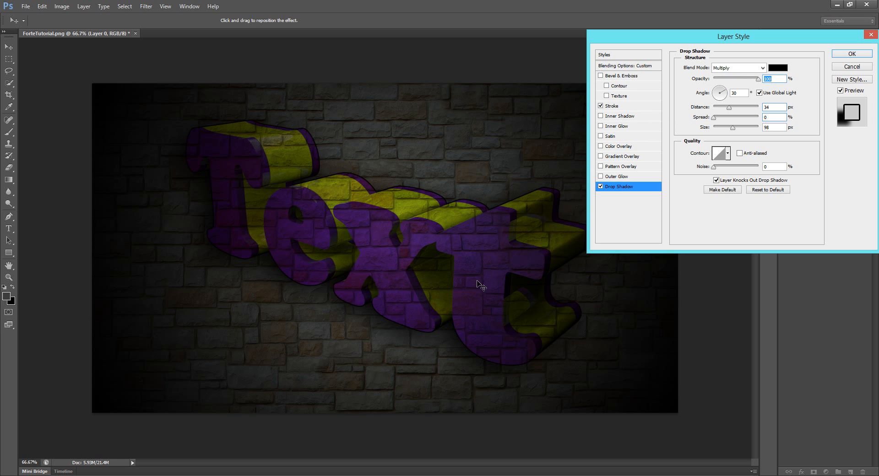
pyautogui.click(600, 106)
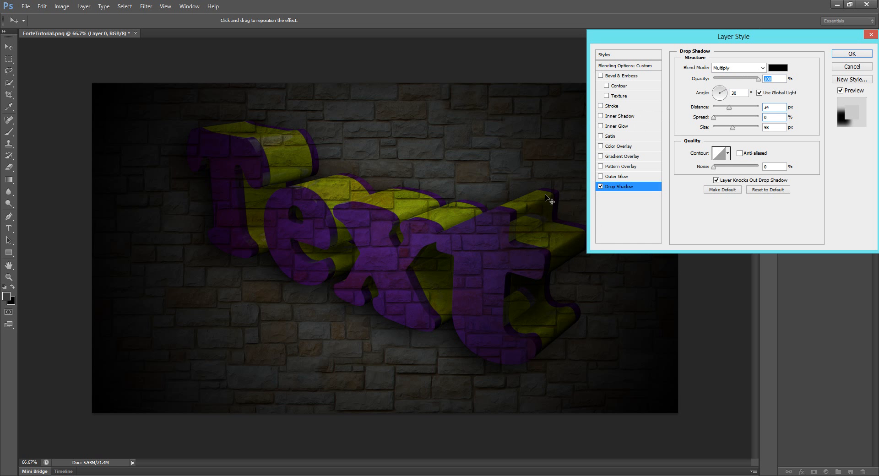
pyautogui.click(600, 106)
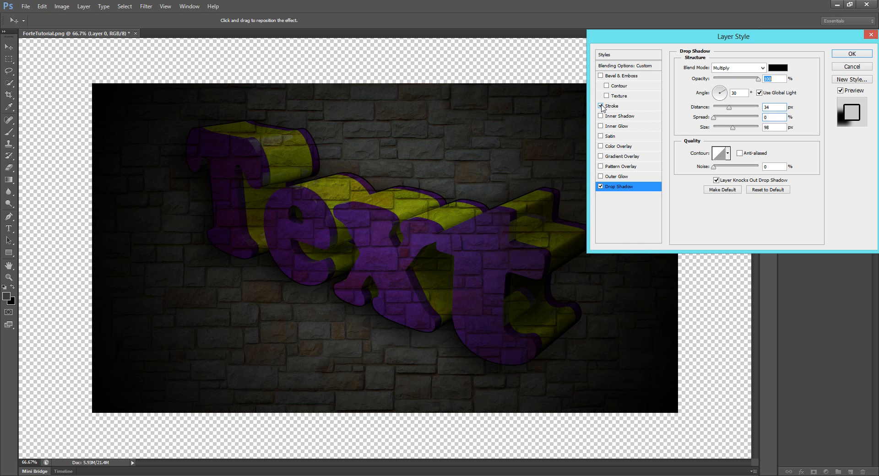
pyautogui.click(608, 107)
# Try Bevel & Emboss on Layer 0 with different directions, depths and an 86% highlight opacity, then cancel the layer style changes
pyautogui.click(600, 76)
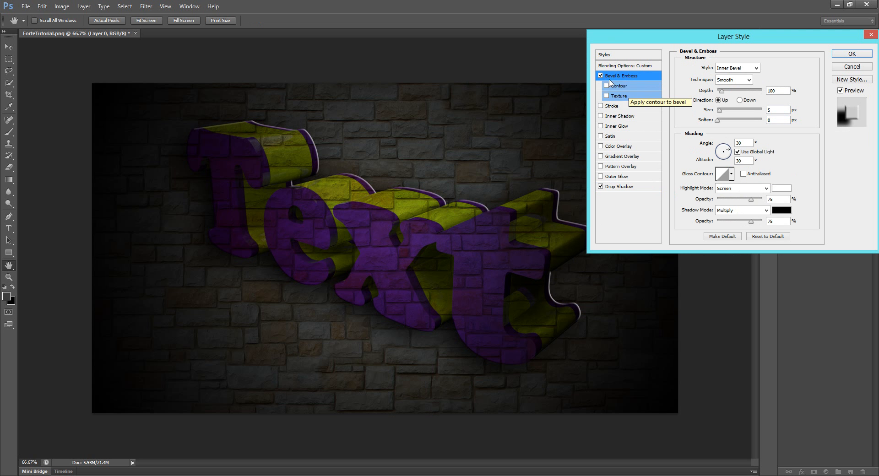
pyautogui.click(739, 100)
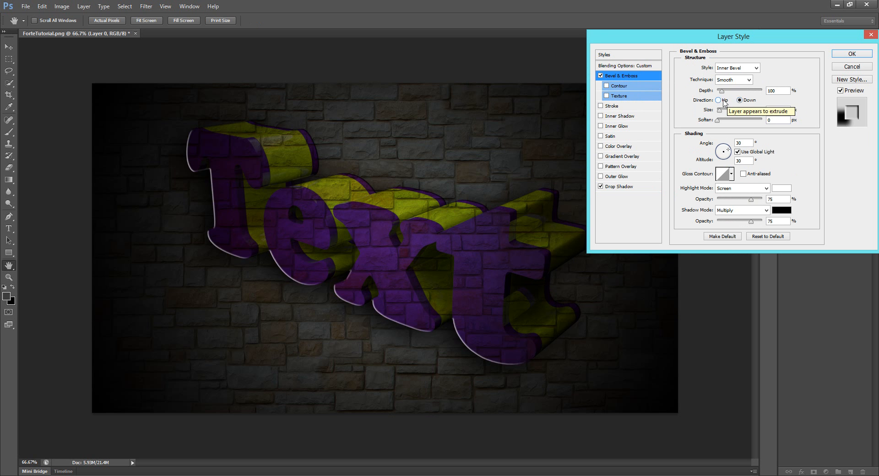
pyautogui.click(718, 101)
pyautogui.click(600, 76)
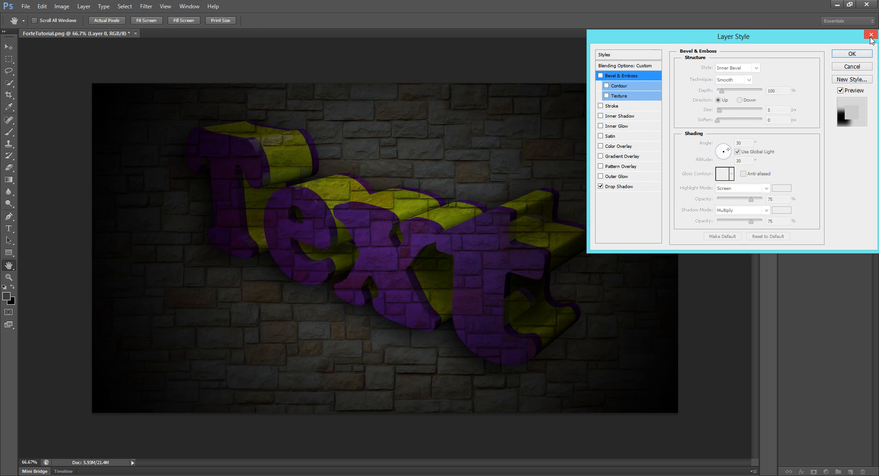
pyautogui.click(601, 76)
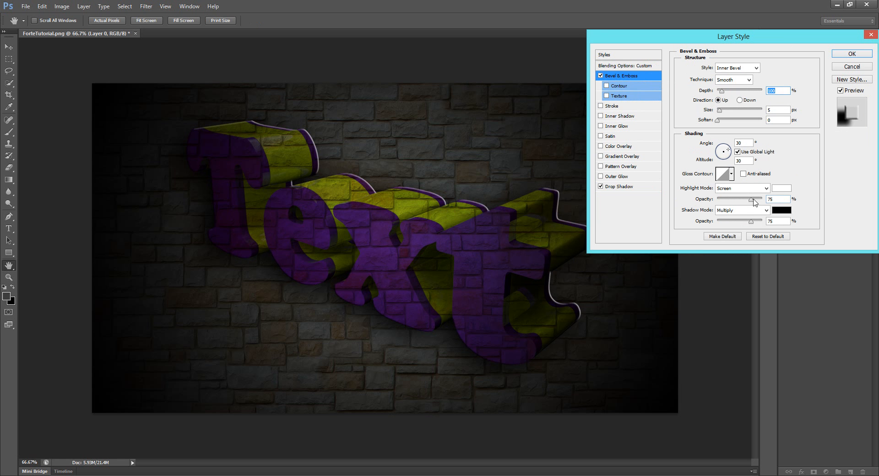
pyautogui.moveTo(722, 93)
pyautogui.mouseDown()
pyautogui.moveTo(753, 94)
pyautogui.moveTo(715, 95)
pyautogui.mouseUp()
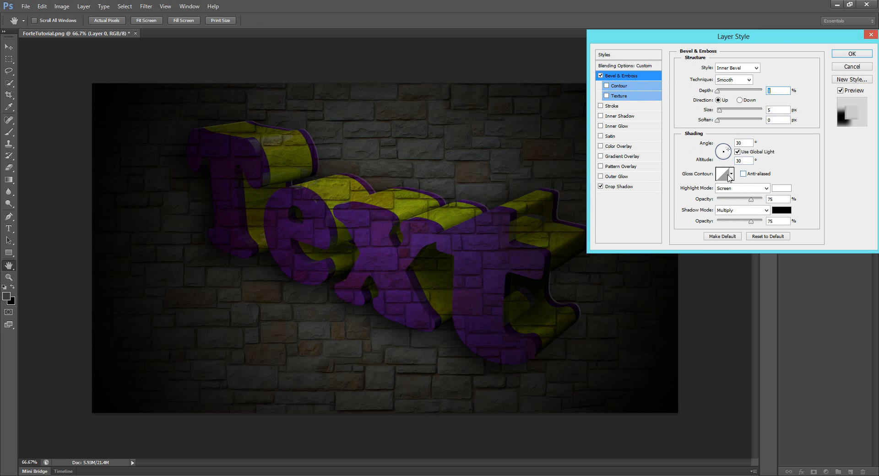
pyautogui.moveTo(750, 200); pyautogui.dragTo(755, 200)
pyautogui.moveTo(717, 91); pyautogui.dragTo(736, 92)
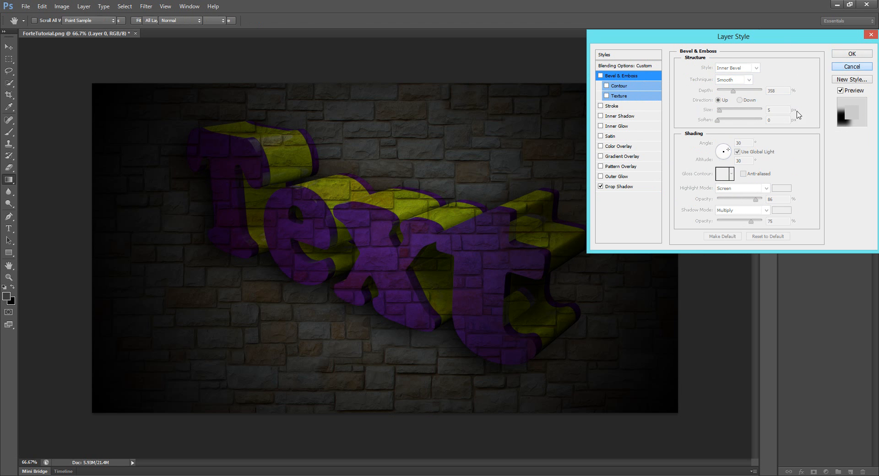
pyautogui.press('Escape')
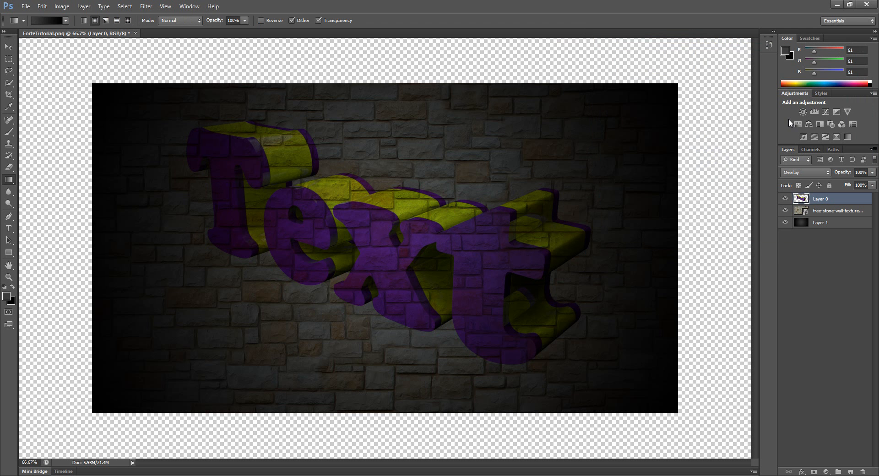
# Add a drop shadow to Layer 0 with increased size and distance and full opacity, and apply the layer style
pyautogui.click(800, 471)
pyautogui.click(822, 358)
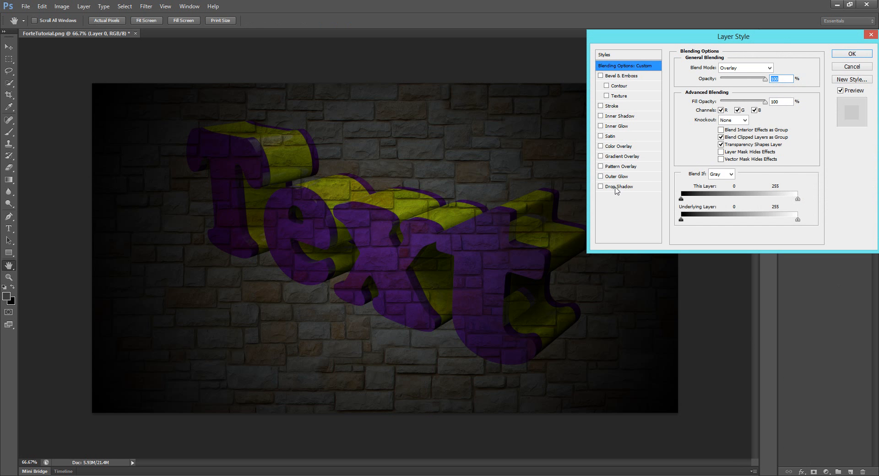
pyautogui.click(618, 186)
pyautogui.moveTo(716, 128); pyautogui.dragTo(726, 108)
pyautogui.moveTo(746, 78); pyautogui.dragTo(758, 79)
pyautogui.click(850, 54)
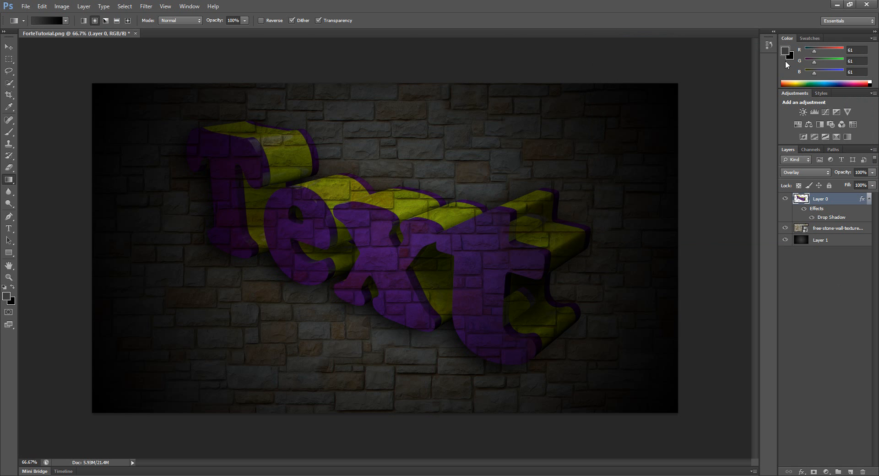
# Duplicate Layer 0 together with its drop shadow to intensify the text colors
pyautogui.click(836, 4)
pyautogui.click(801, 267)
pyautogui.click(812, 201)
pyautogui.hotkey('ctrl', 'j')
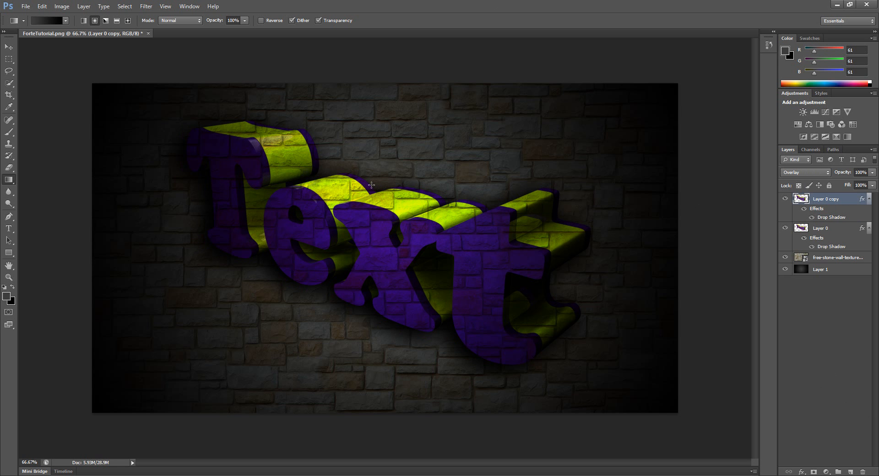
# Hide and show Layer 0 copy again to compare the text with and without the duplicate
pyautogui.rightClick(817, 200)
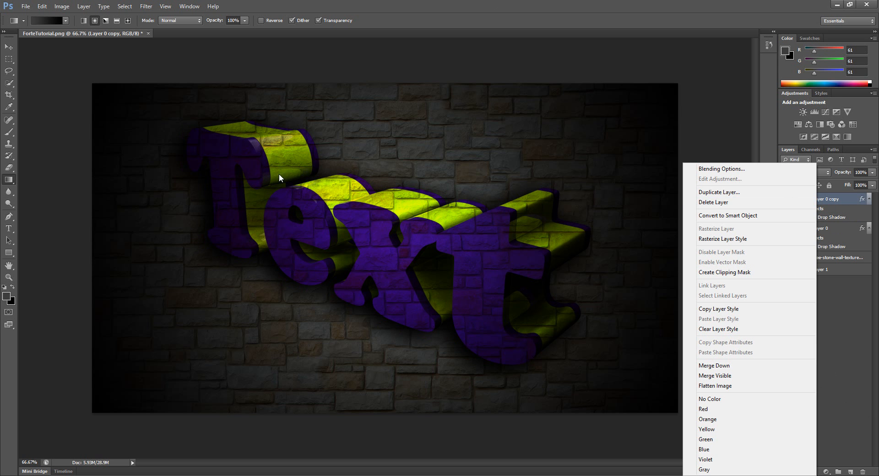
pyautogui.click(865, 315)
pyautogui.click(785, 200)
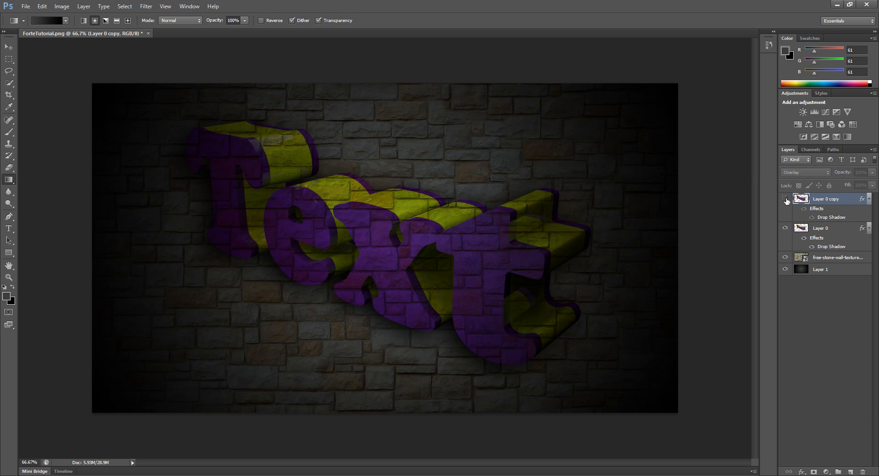
pyautogui.click(786, 199)
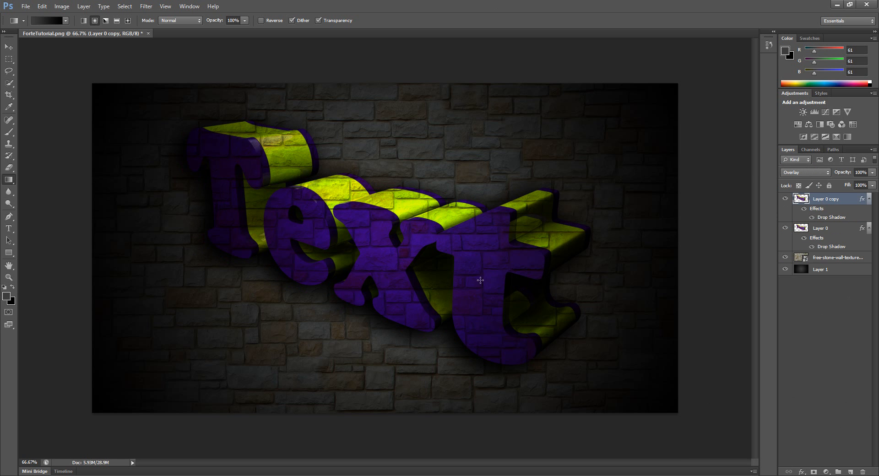
# Open the blending options of Layer 0 copy, turn off its drop shadow and move the dialog clear of the layer list
pyautogui.rightClick(837, 200)
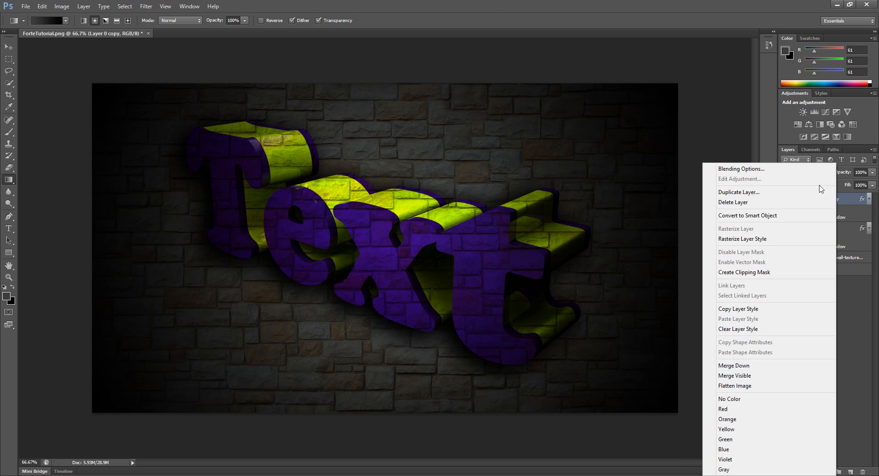
pyautogui.click(789, 174)
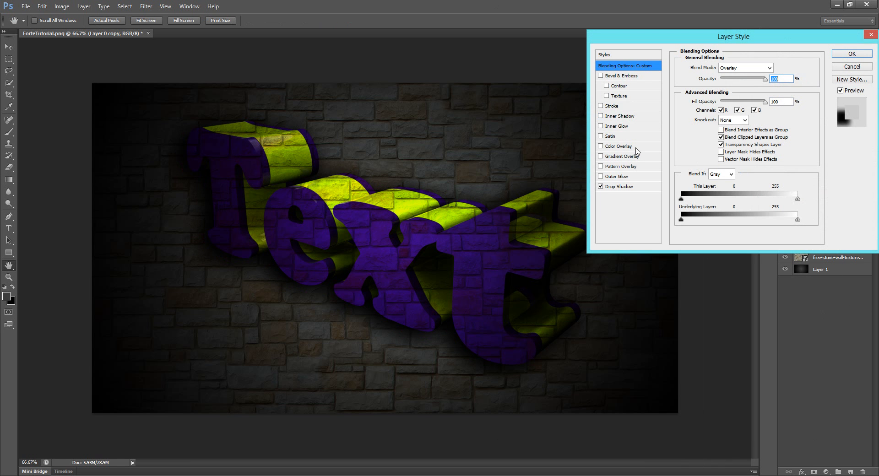
pyautogui.click(601, 186)
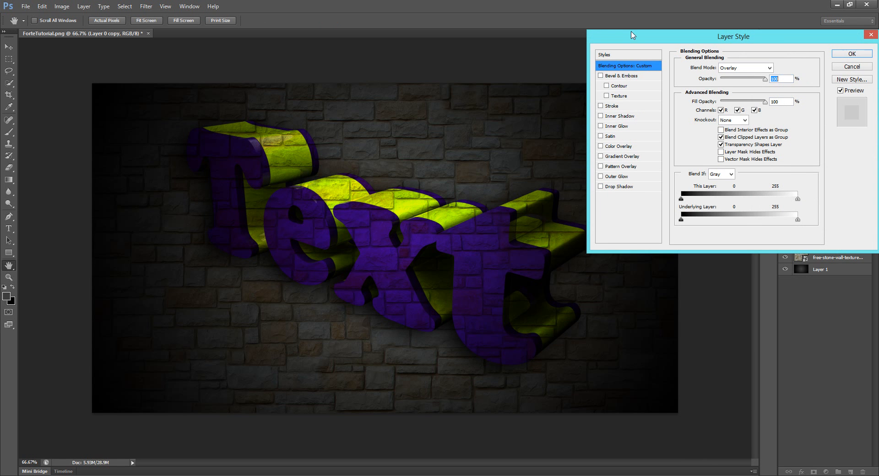
pyautogui.moveTo(630, 33); pyautogui.dragTo(566, 164)
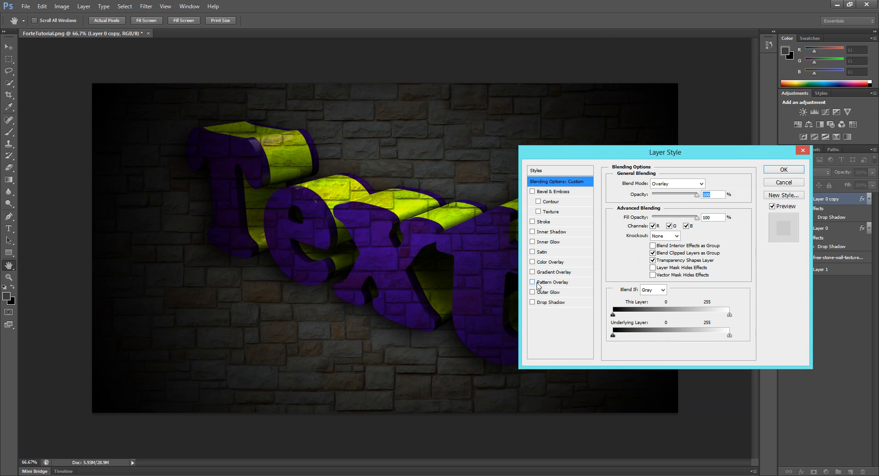
# Enable a gradient overlay on Layer 0 copy and set the gradient's opacity stop at location 0% to 0% opacity
pyautogui.click(532, 272)
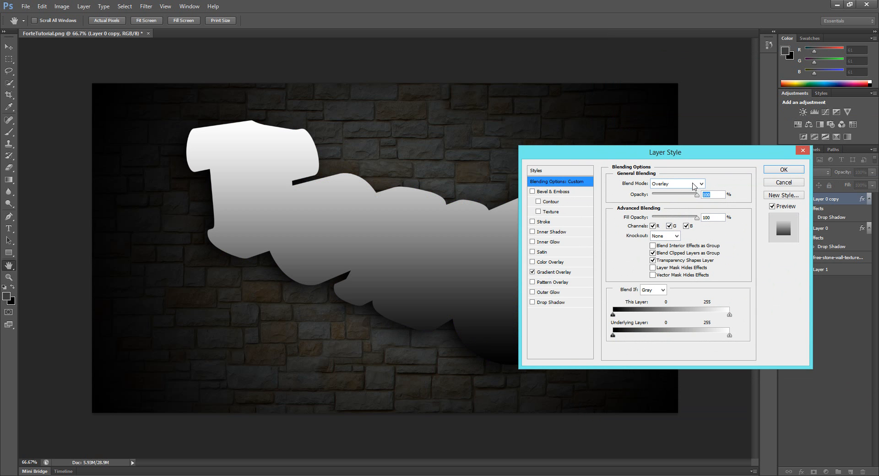
pyautogui.click(552, 272)
pyautogui.click(678, 204)
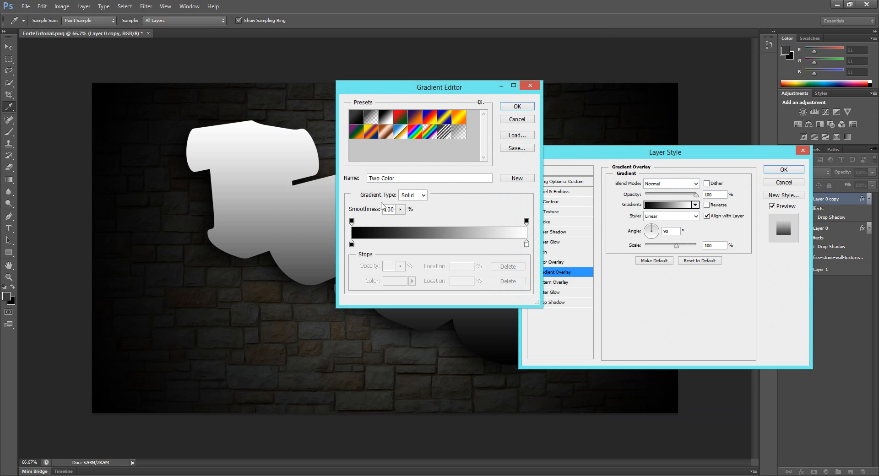
pyautogui.click(352, 222)
pyautogui.doubleClick(393, 266)
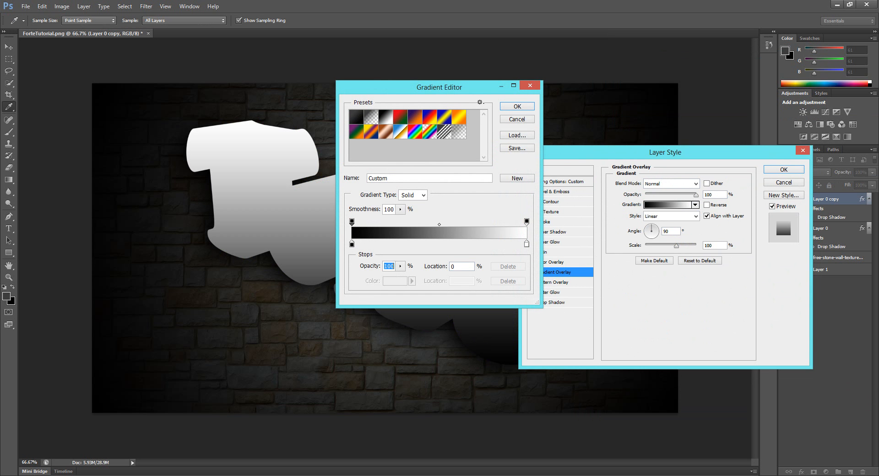
pyautogui.write('0')
pyautogui.press('Return')
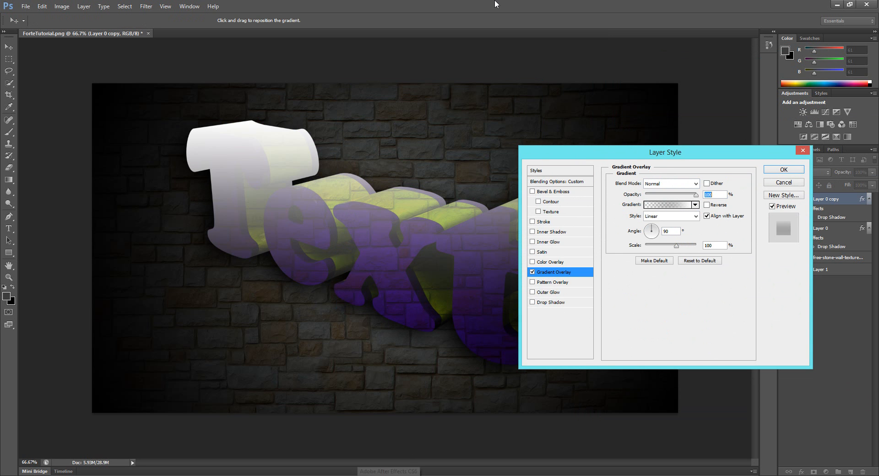
# Edit the overlay gradient again and change its black color stop at location 0% to golden orange, e4a90a
pyautogui.click(659, 205)
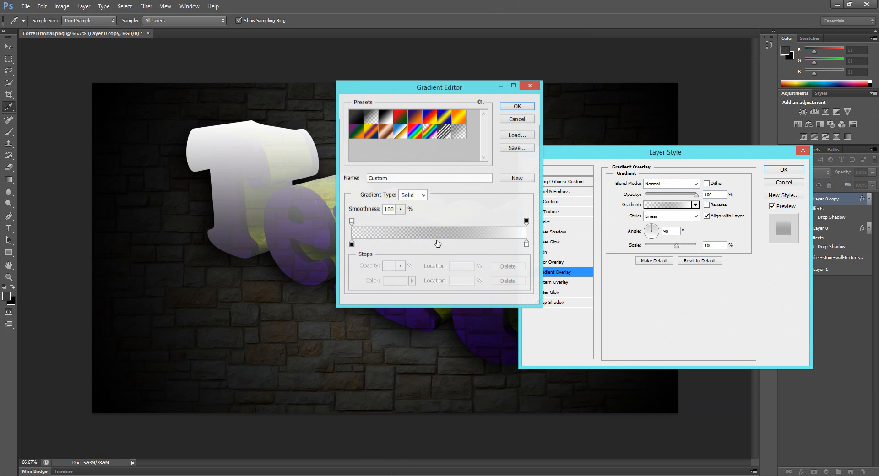
pyautogui.click(526, 222)
pyautogui.click(387, 268)
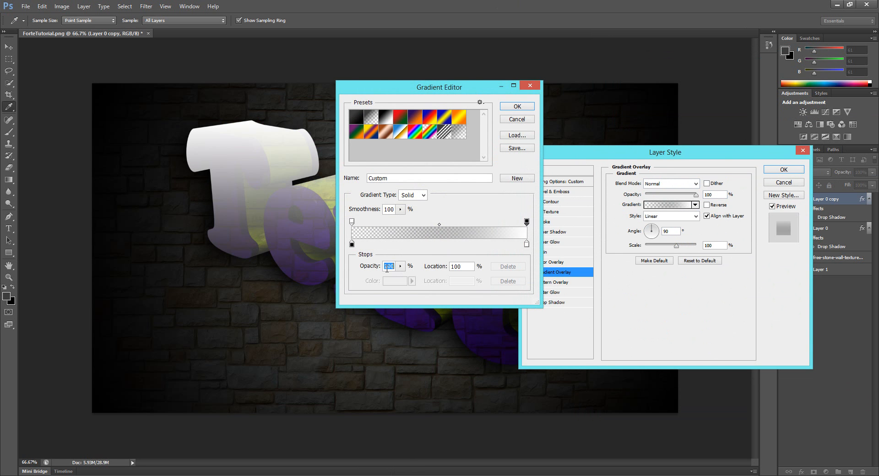
pyautogui.click(352, 244)
pyautogui.doubleClick(352, 244)
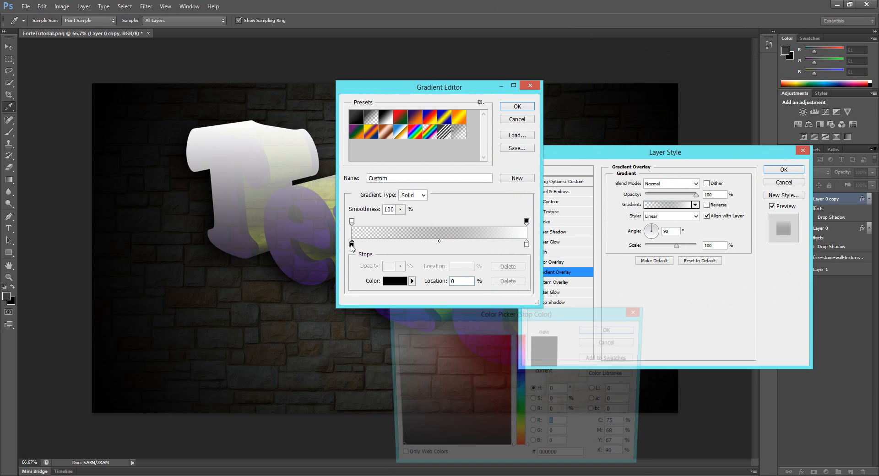
pyautogui.moveTo(576, 248); pyautogui.dragTo(581, 238)
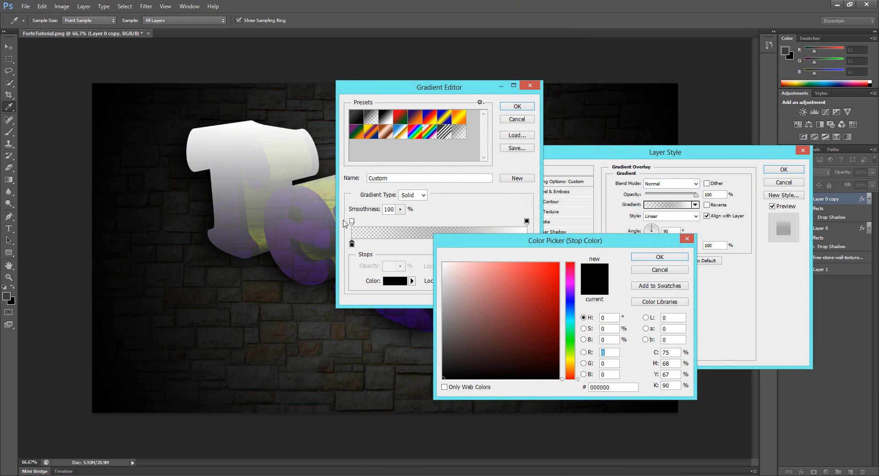
pyautogui.moveTo(573, 352)
pyautogui.mouseDown()
pyautogui.moveTo(572, 320)
pyautogui.moveTo(571, 370)
pyautogui.moveTo(579, 366)
pyautogui.mouseUp()
pyautogui.moveTo(533, 279)
pyautogui.mouseDown()
pyautogui.moveTo(550, 267)
pyautogui.moveTo(551, 276)
pyautogui.moveTo(553, 242)
pyautogui.moveTo(545, 266)
pyautogui.mouseUp()
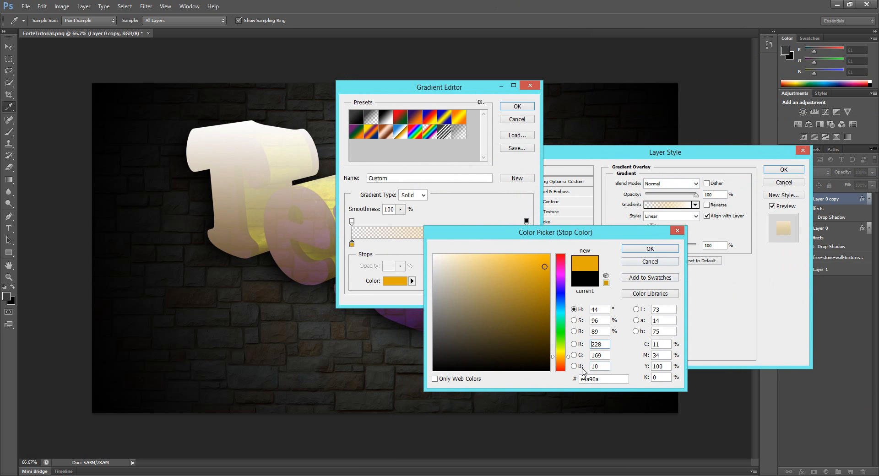
pyautogui.click(602, 379)
pyautogui.click(649, 248)
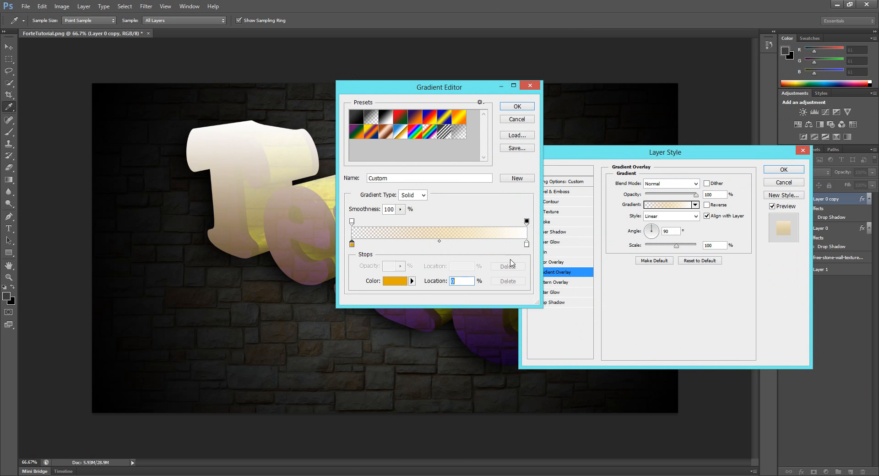
pyautogui.doubleClick(526, 244)
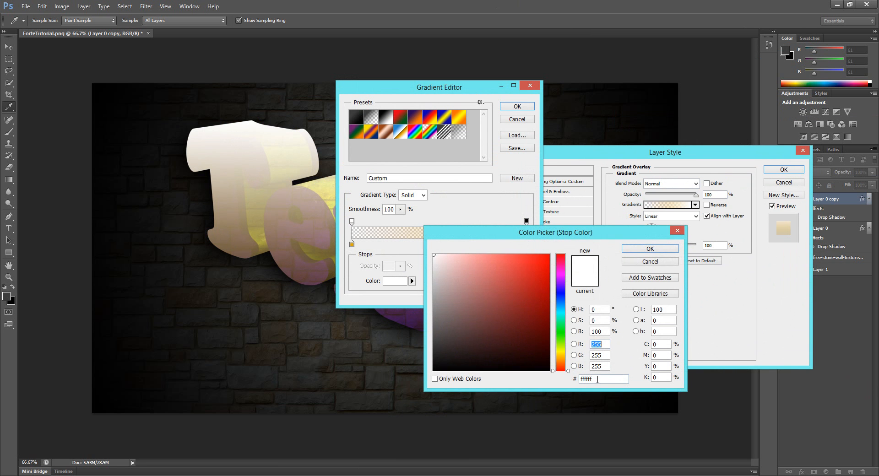
pyautogui.hotkey('ctrl', 'v')
pyautogui.click(661, 250)
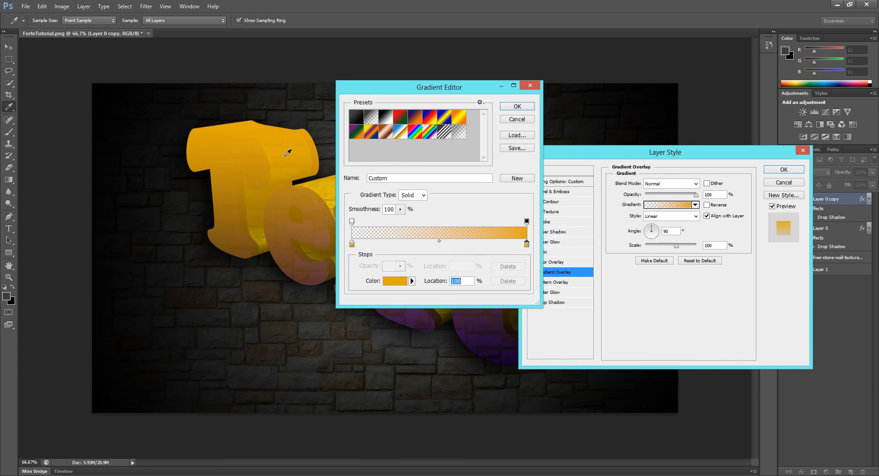
pyautogui.moveTo(386, 88); pyautogui.dragTo(468, 139)
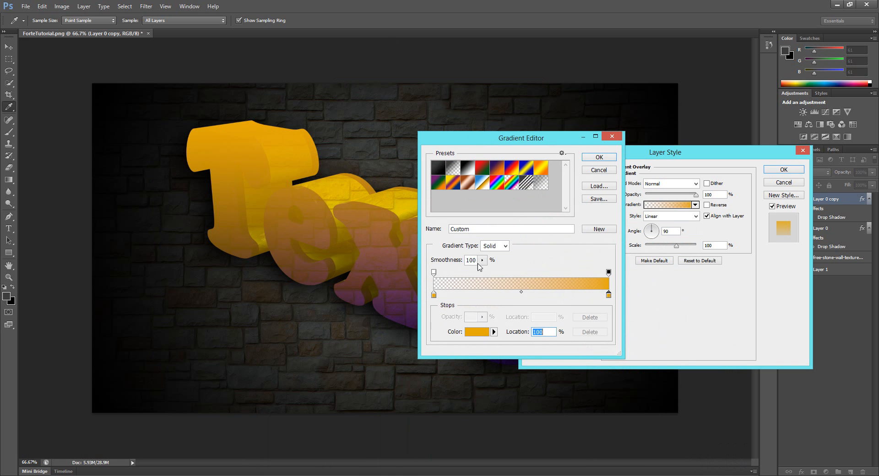
pyautogui.click(611, 136)
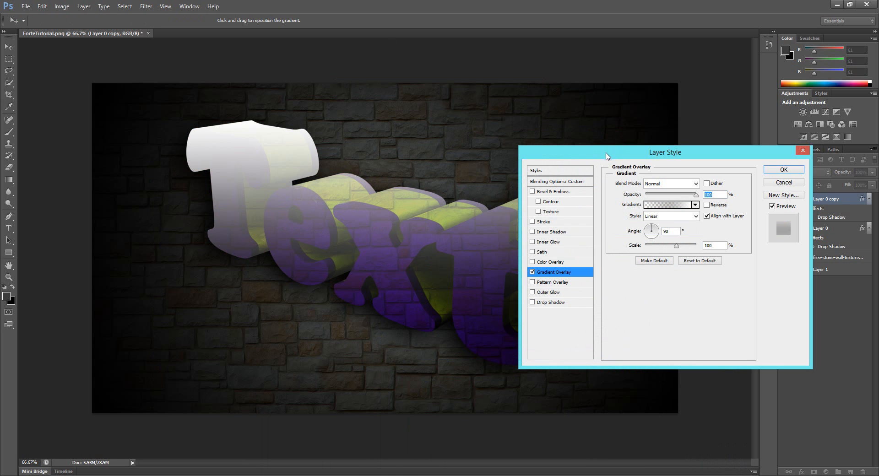
# Reopen the overlay gradient for editing and change its black color stop at location 0% to yellow, edc716
pyautogui.click(650, 205)
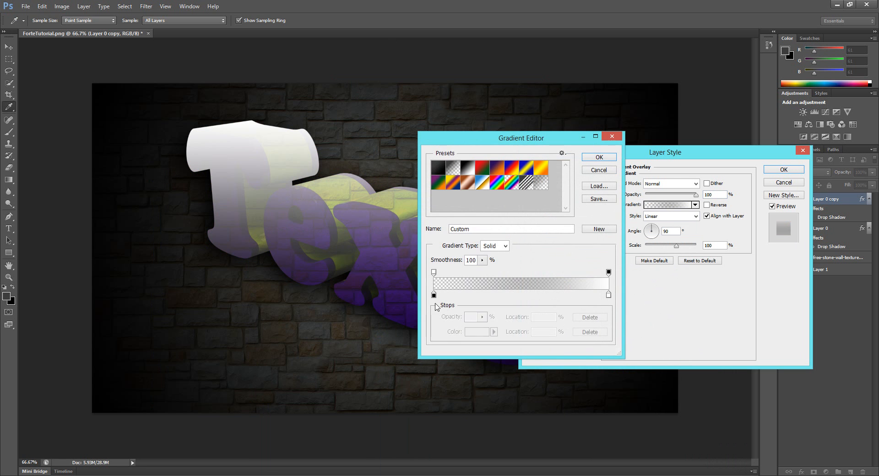
pyautogui.doubleClick(434, 295)
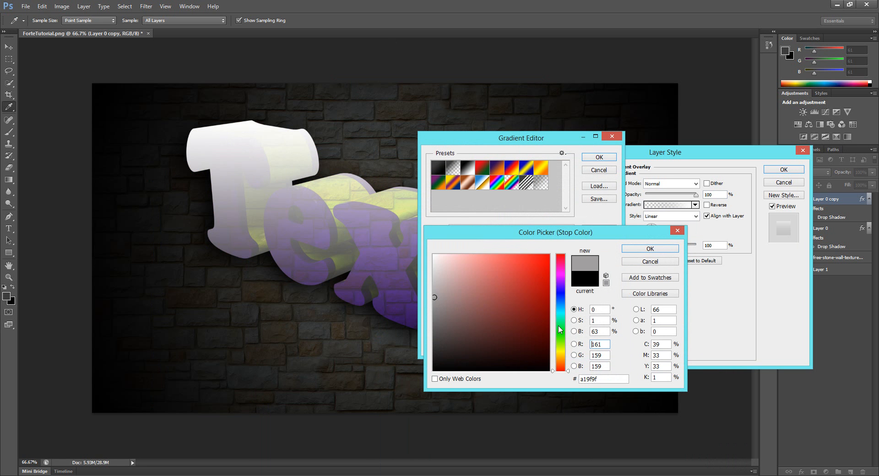
pyautogui.moveTo(560, 359); pyautogui.dragTo(559, 348)
pyautogui.click(540, 264)
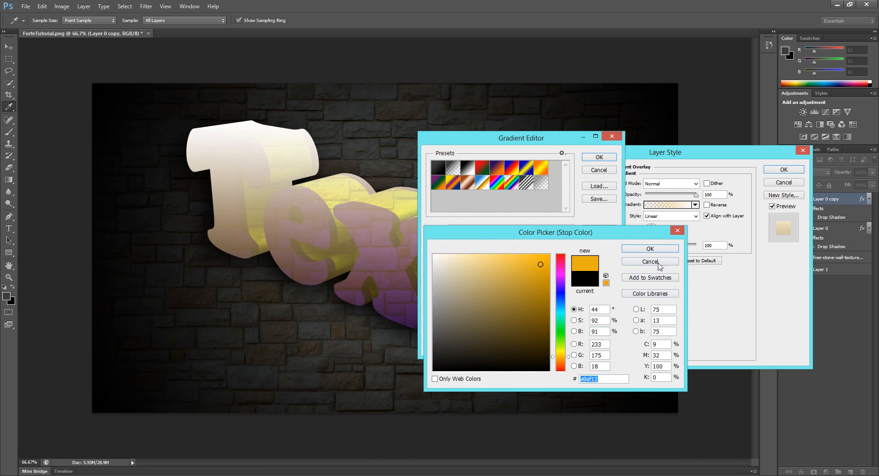
pyautogui.click(659, 262)
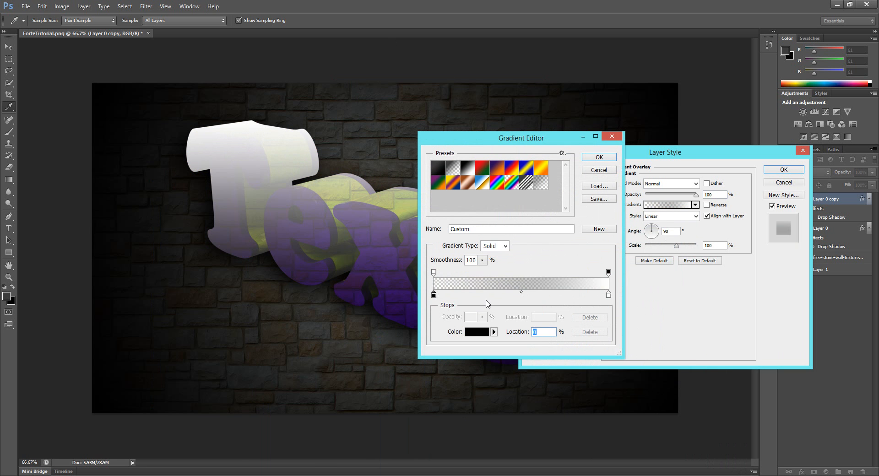
pyautogui.doubleClick(434, 295)
pyautogui.moveTo(561, 368); pyautogui.dragTo(563, 358)
pyautogui.click(546, 284)
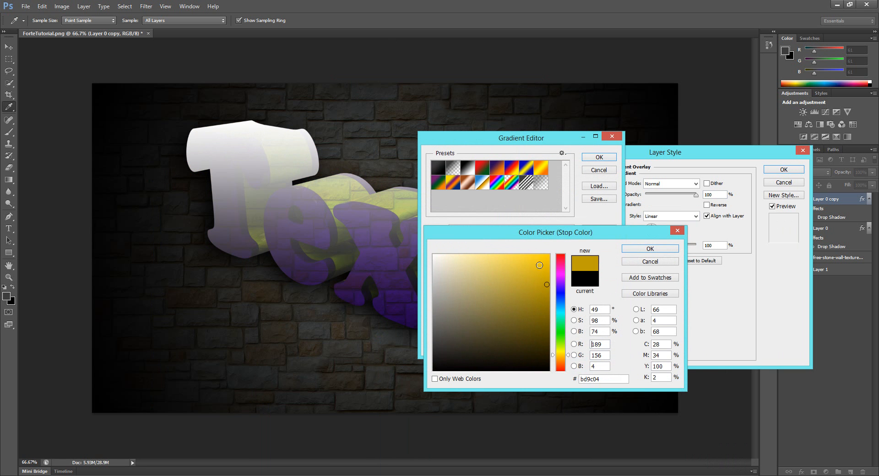
pyautogui.click(650, 248)
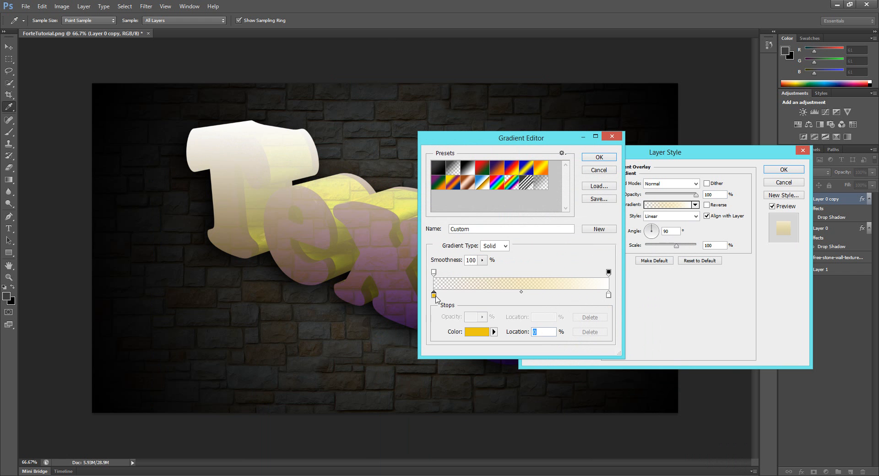
# Copy the hex code edc716 from the yellow stop to the white color stop at location 100% and apply the gradient
pyautogui.moveTo(618, 378); pyautogui.dragTo(578, 378)
pyautogui.hotkey('ctrl', 'c')
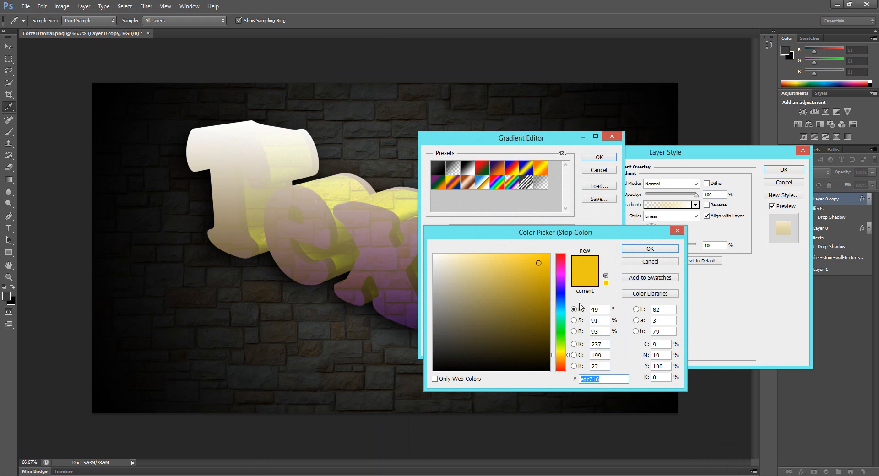
pyautogui.click(650, 248)
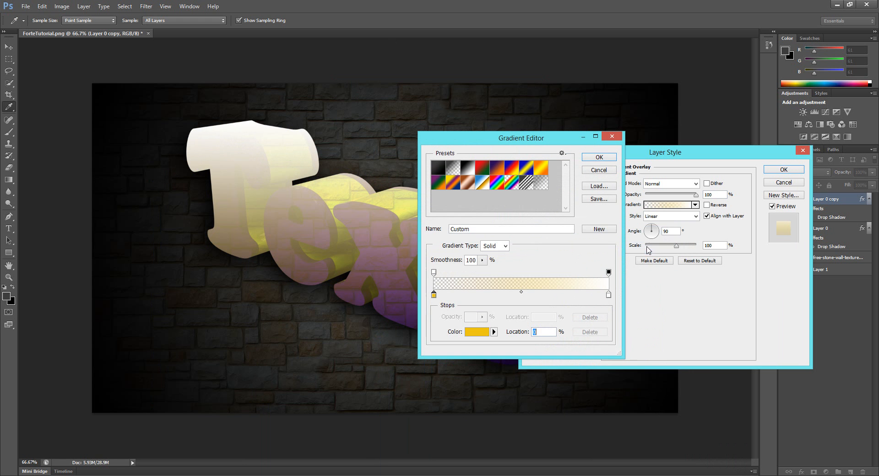
pyautogui.doubleClick(609, 296)
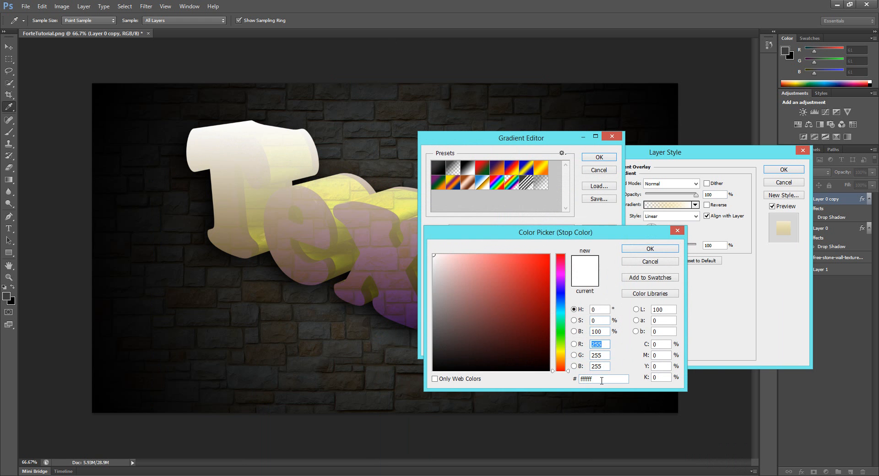
pyautogui.moveTo(601, 379); pyautogui.dragTo(508, 385)
pyautogui.hotkey('ctrl', 'v')
pyautogui.click(656, 250)
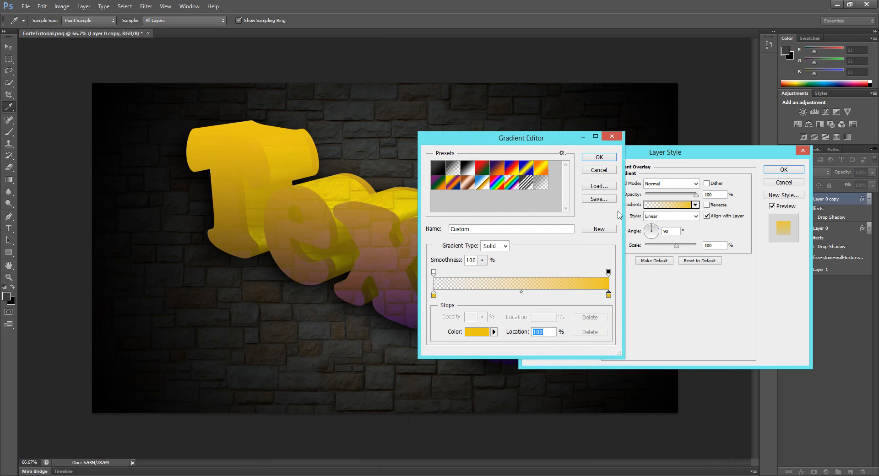
pyautogui.click(608, 159)
pyautogui.moveTo(621, 155); pyautogui.dragTo(667, 177)
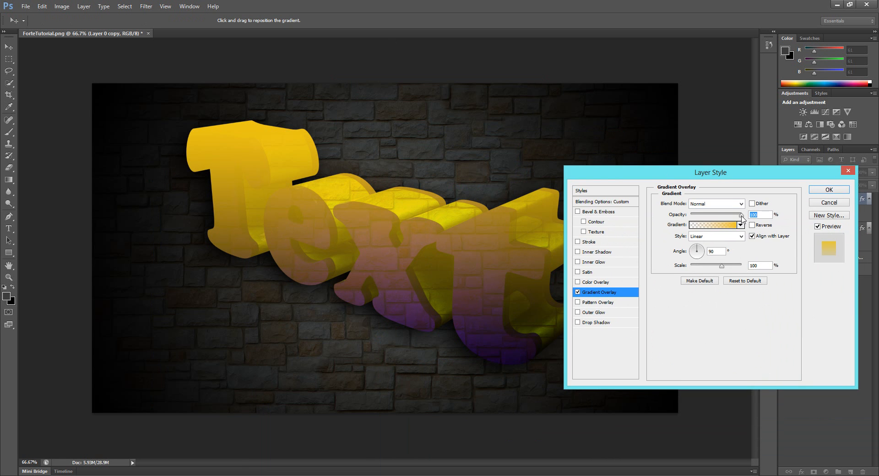
# Set the gradient overlay's blend mode to Soft Light, keeping its opacity at 100%
pyautogui.moveTo(741, 214)
pyautogui.mouseDown()
pyautogui.moveTo(723, 215)
pyautogui.moveTo(742, 214)
pyautogui.mouseUp()
pyautogui.click(724, 204)
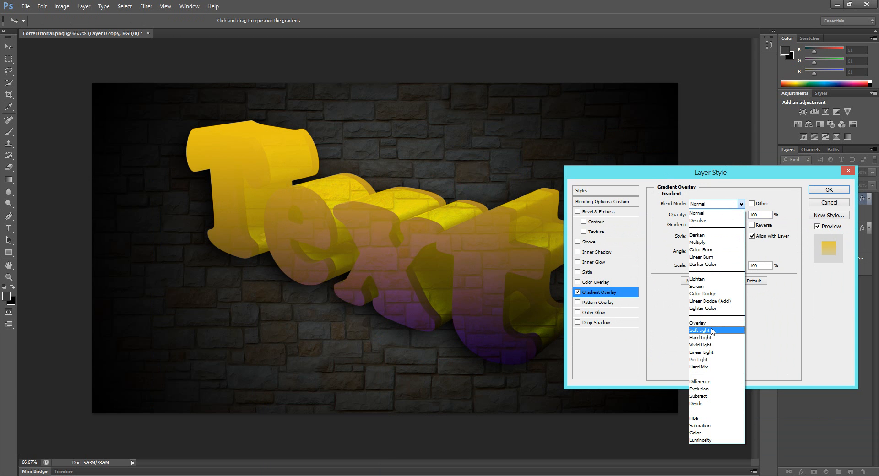
pyautogui.click(711, 330)
pyautogui.moveTo(741, 215); pyautogui.dragTo(763, 219)
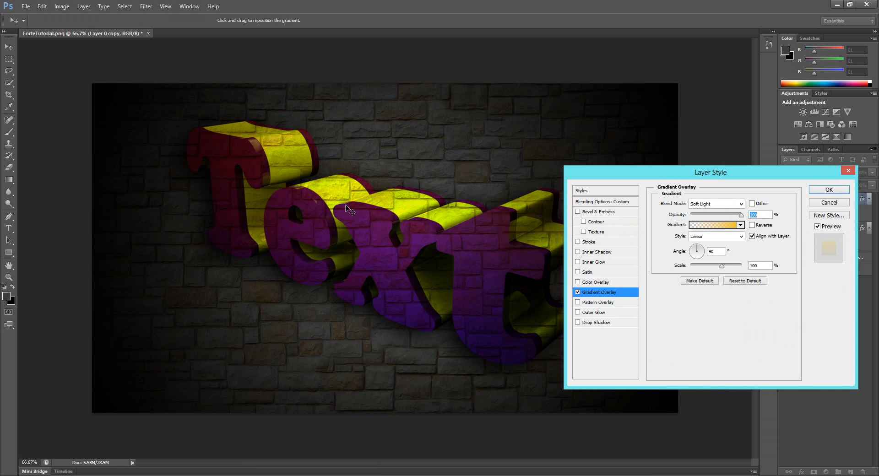
# Try the gradient overlay in Hard Light and Overlay at 94% opacity, and restore Soft Light at 100%
pyautogui.moveTo(742, 216); pyautogui.dragTo(737, 218)
pyautogui.click(726, 204)
pyautogui.click(711, 338)
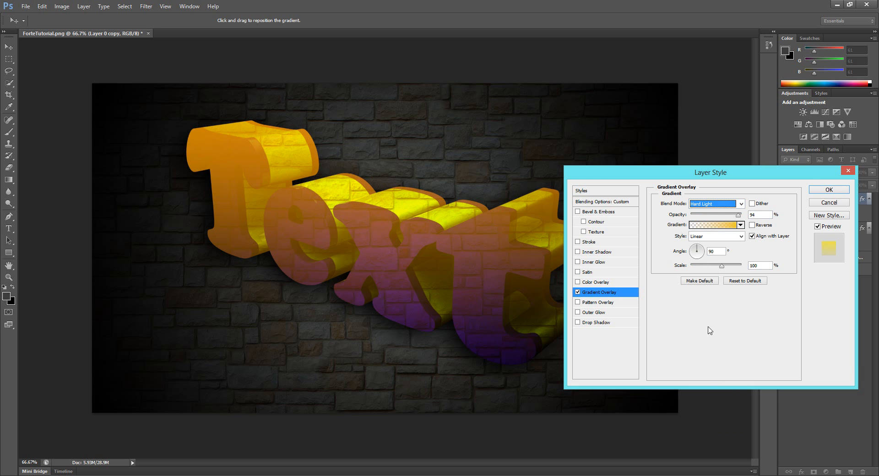
pyautogui.click(703, 202)
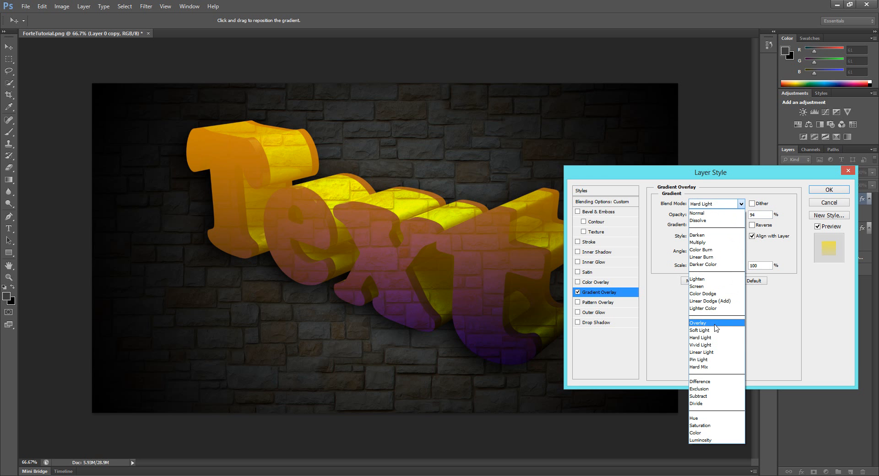
pyautogui.click(716, 321)
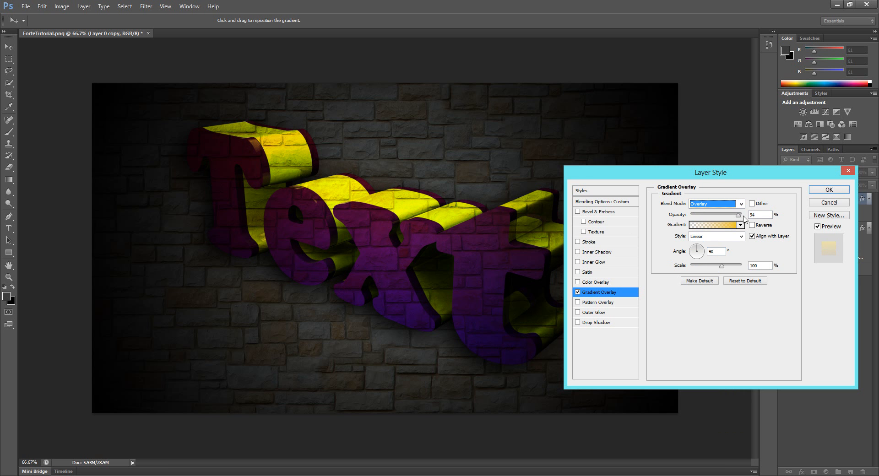
pyautogui.moveTo(742, 217); pyautogui.dragTo(746, 215)
pyautogui.click(740, 204)
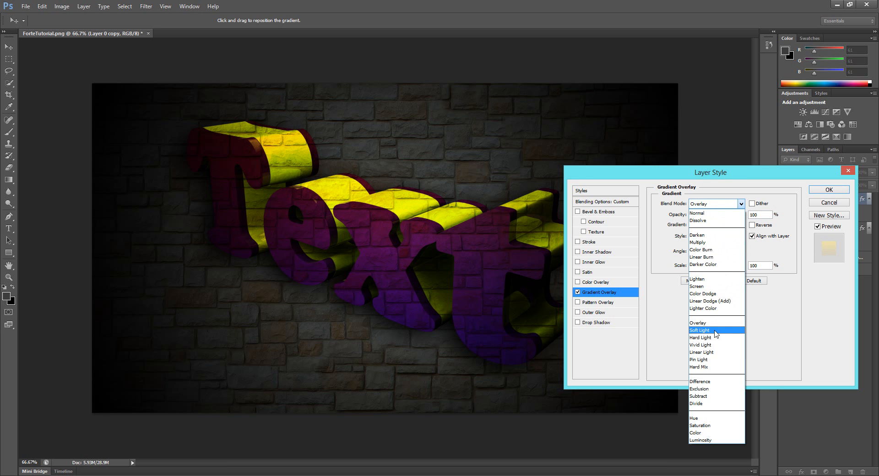
pyautogui.click(715, 331)
# Cycle the gradient overlay through the blend modes from Lighten to Hard Mix to compare their effect on the text
pyautogui.click(703, 204)
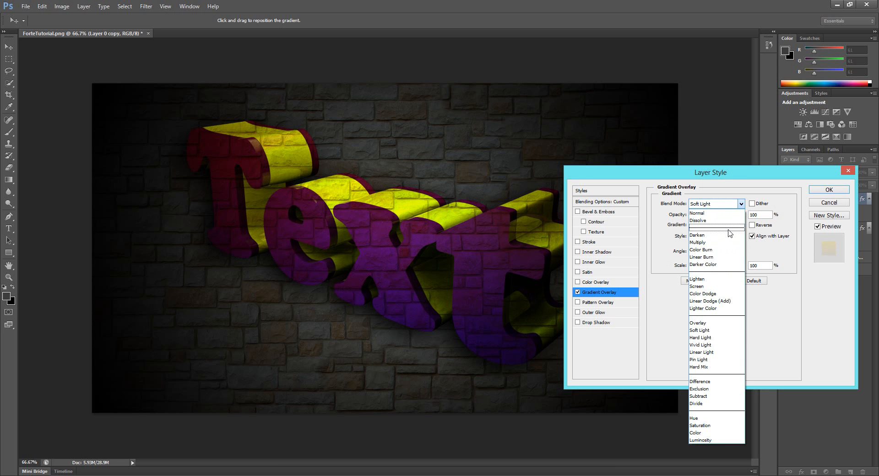
pyautogui.click(699, 279)
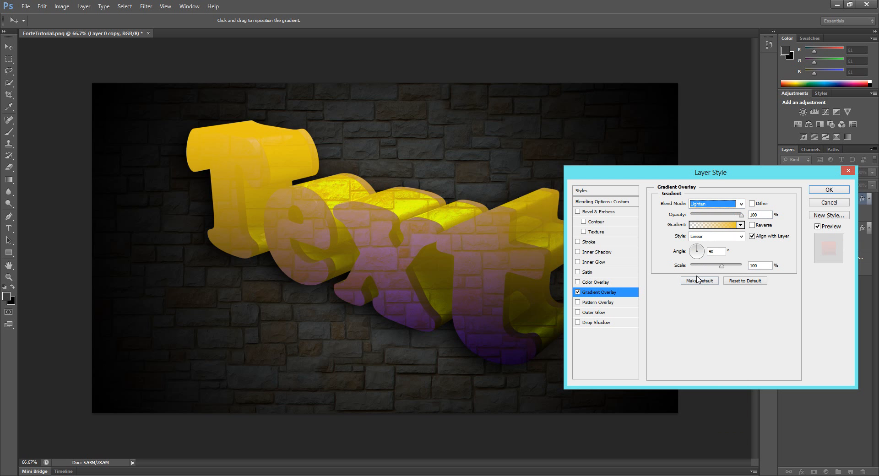
pyautogui.press('Down')
pyautogui.press('Down')
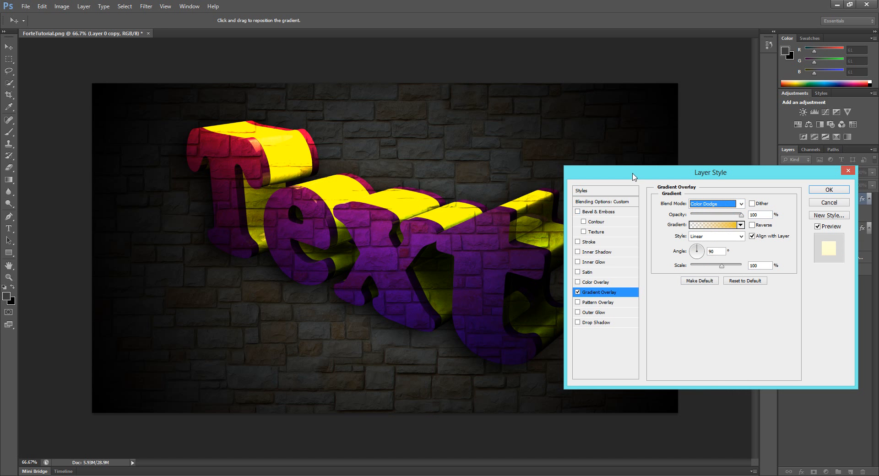
pyautogui.moveTo(635, 177); pyautogui.dragTo(657, 178)
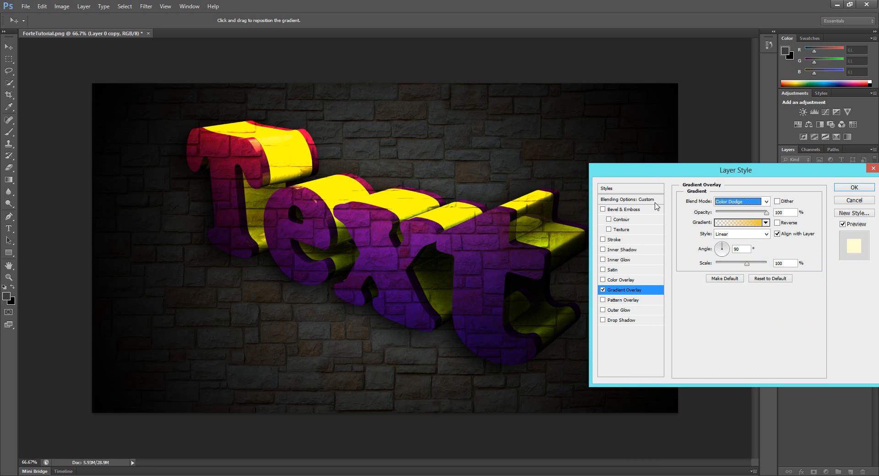
pyautogui.press('Down')
pyautogui.press('Down')
pyautogui.press('Down')
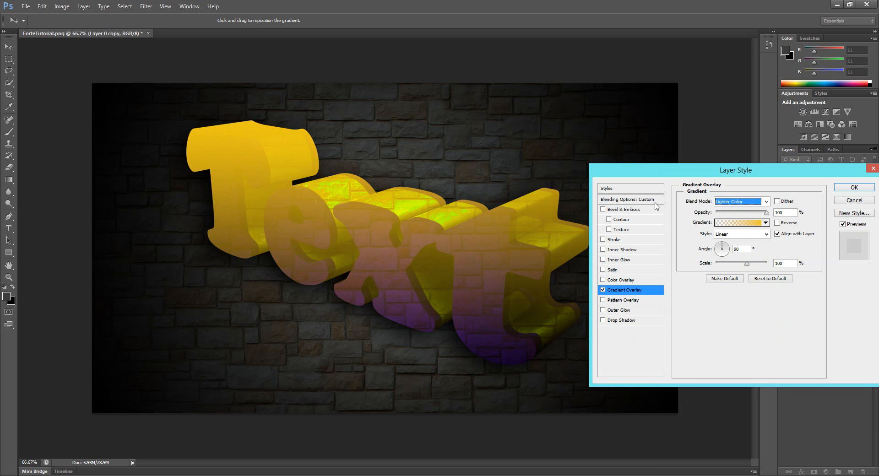
pyautogui.press('Down')
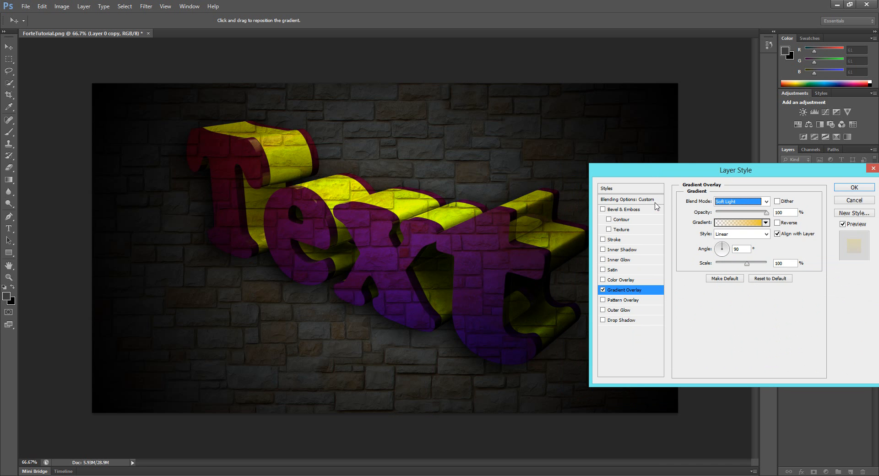
pyautogui.press('Down')
pyautogui.press('Down')
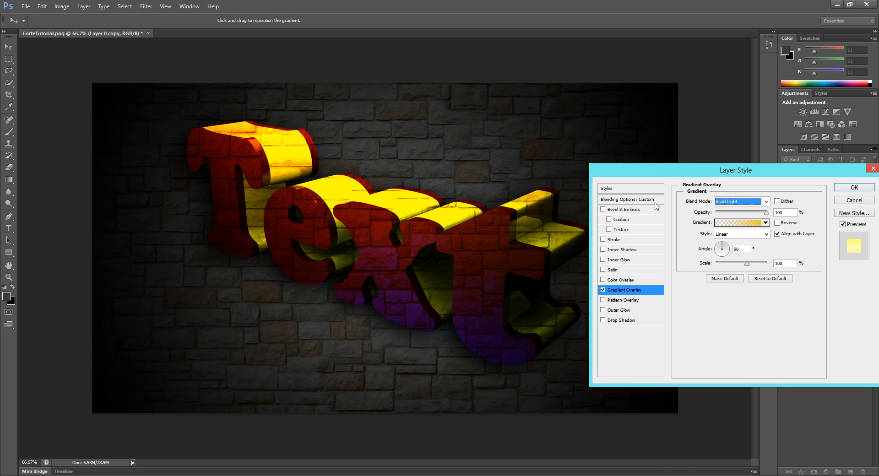
pyautogui.press('Down')
pyautogui.press('Down')
pyautogui.press('Down')
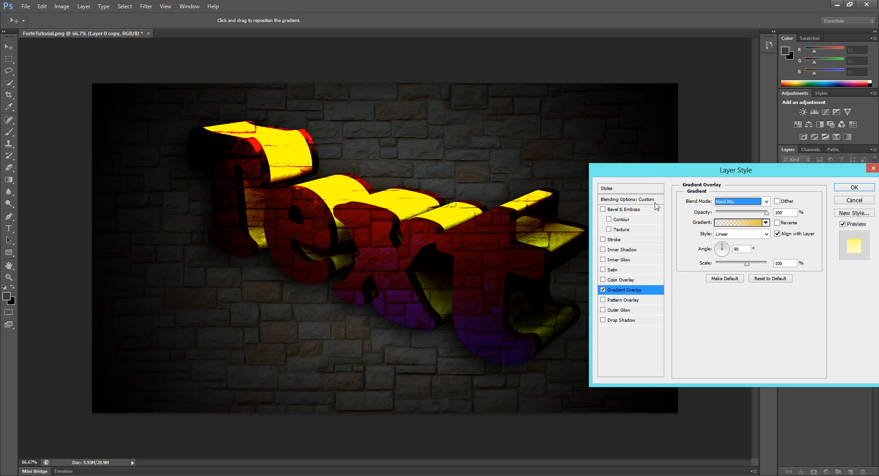
# Return the gradient overlay's blend mode to Soft Light and apply the layer style to Layer 0 copy
pyautogui.press('Up')
pyautogui.press('Up')
pyautogui.press('Up')
pyautogui.press('Up')
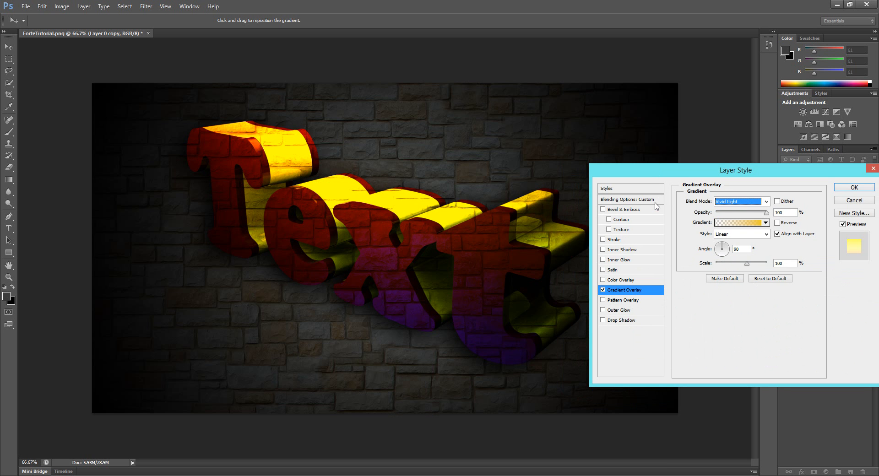
pyautogui.press('Up')
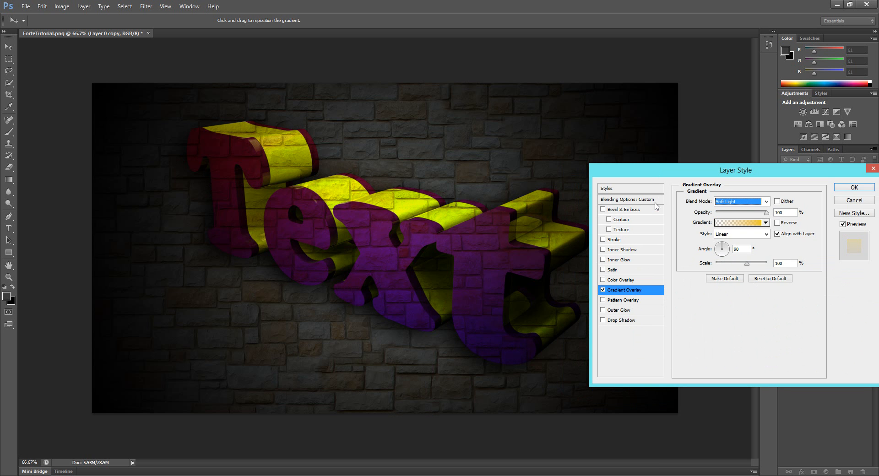
pyautogui.click(854, 189)
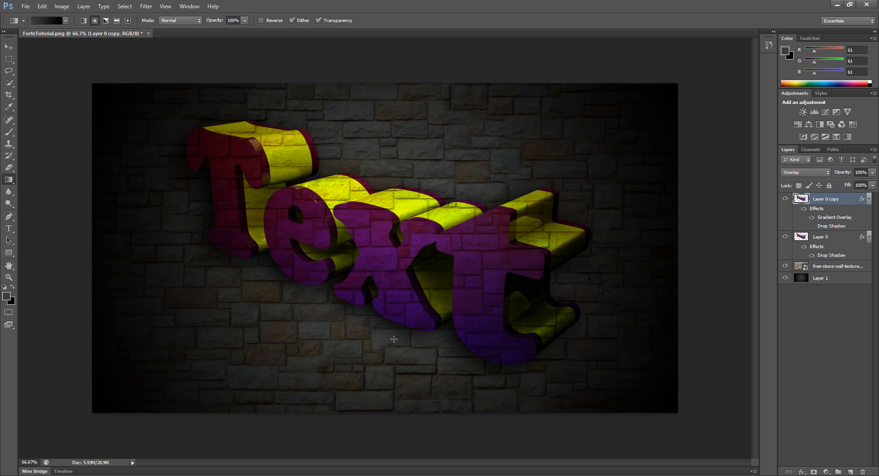
# Toggle the visibility of the stone wall texture layer to compare the text with and without it
pyautogui.click(785, 266)
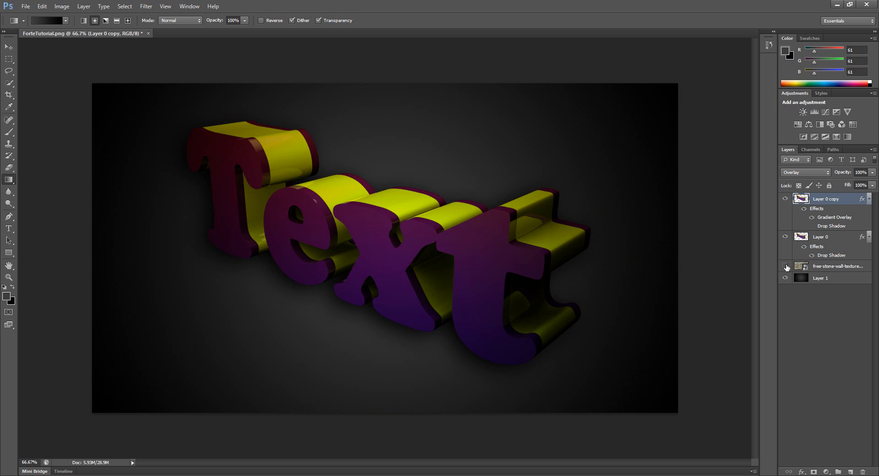
pyautogui.click(785, 266)
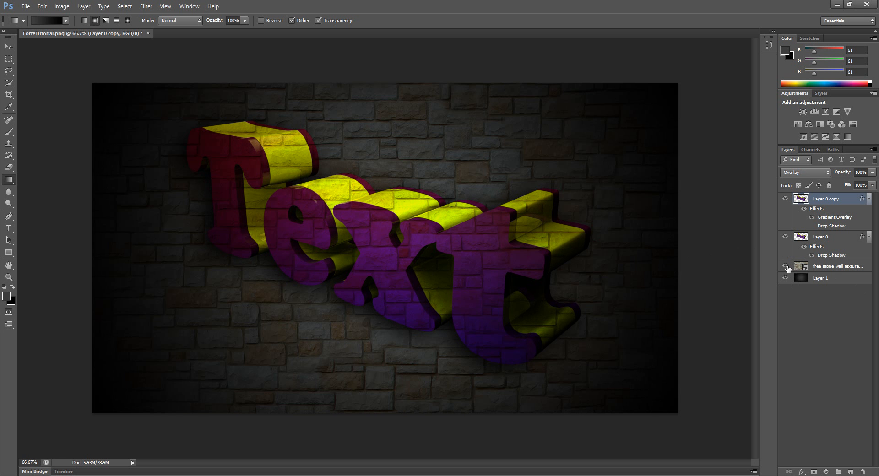
pyautogui.click(786, 267)
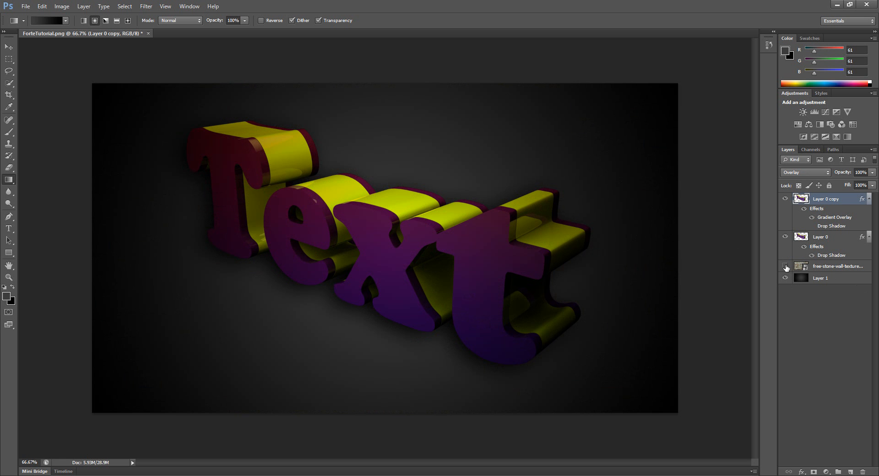
# Turn the stone wall texture layer back on, and collapse the effects lists of Layer 0 copy and Layer 0
pyautogui.click(785, 267)
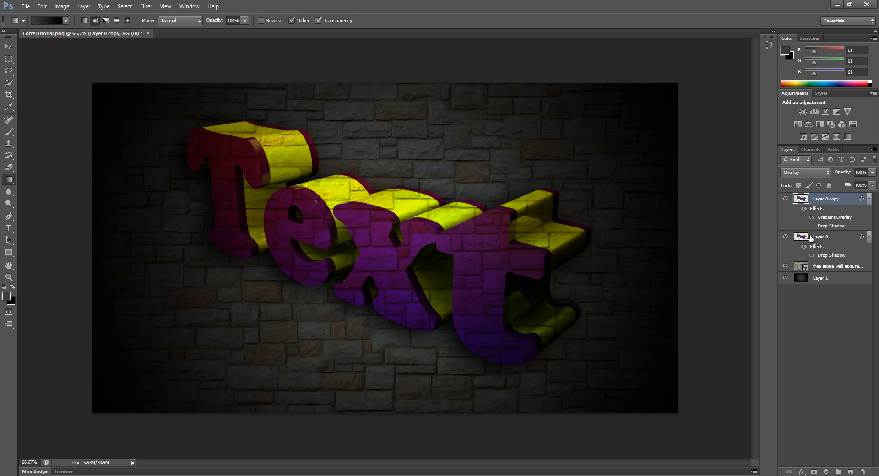
pyautogui.click(813, 267)
pyautogui.click(827, 210)
pyautogui.click(820, 267)
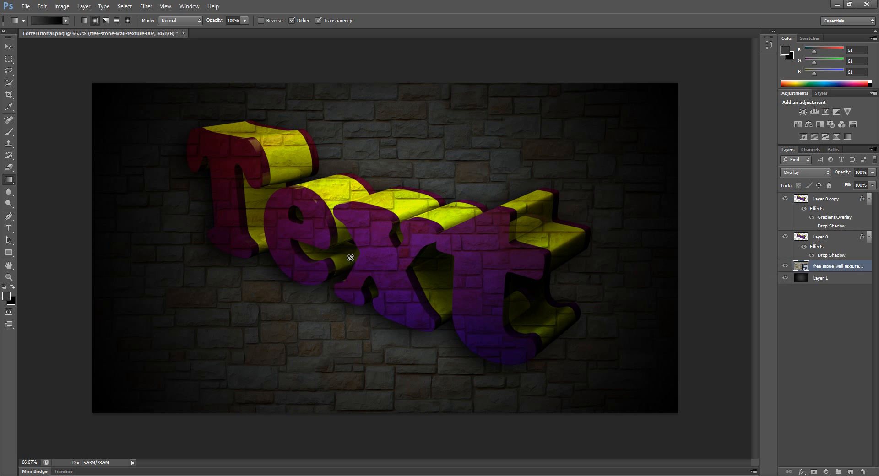
pyautogui.click(833, 294)
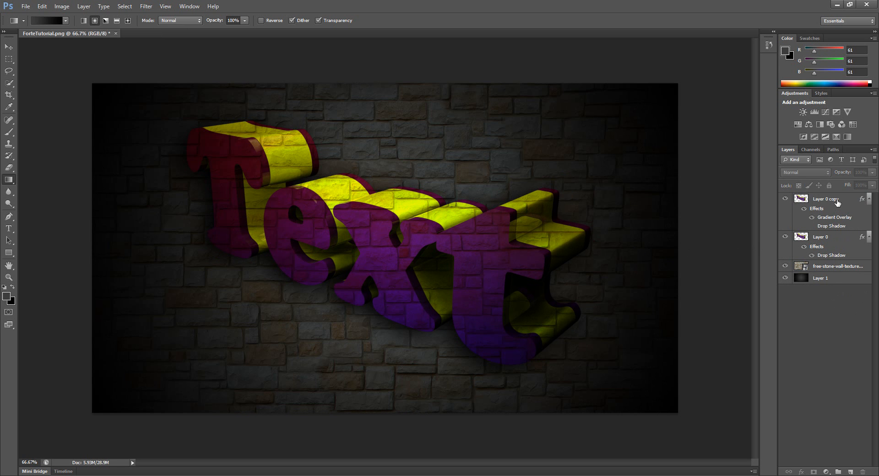
pyautogui.click(869, 202)
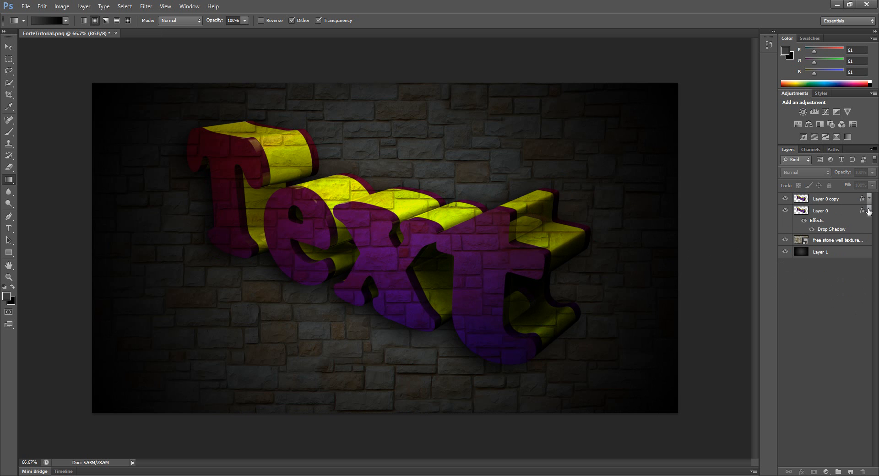
pyautogui.click(869, 211)
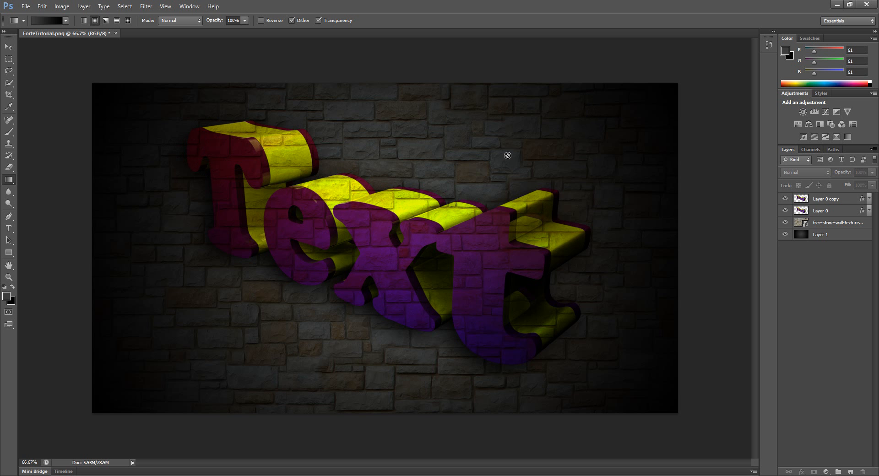
# Save the image to the Desktop as the JPEG copy ForteTutorial.jpg at Maximum quality 12 with the Baseline ("Standard") format option
pyautogui.click(25, 5)
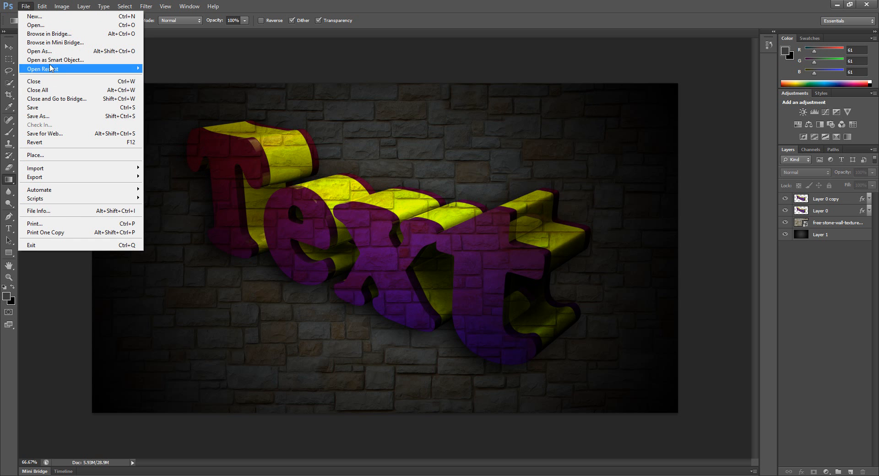
pyautogui.click(51, 110)
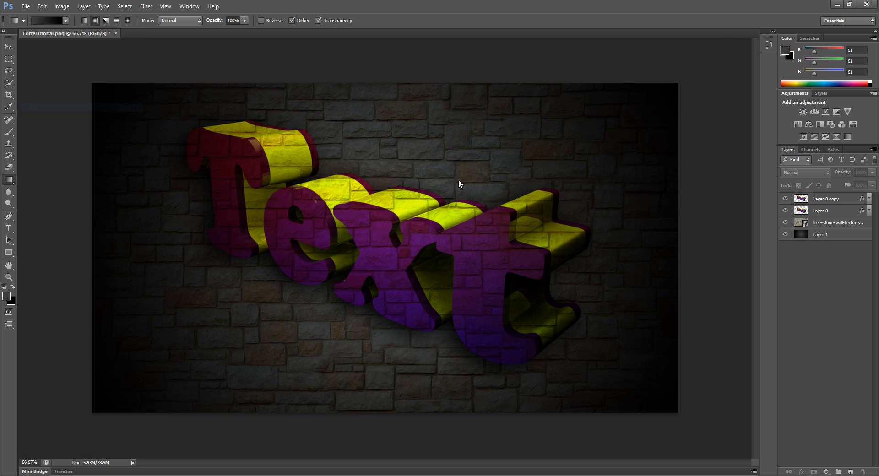
pyautogui.click(458, 266)
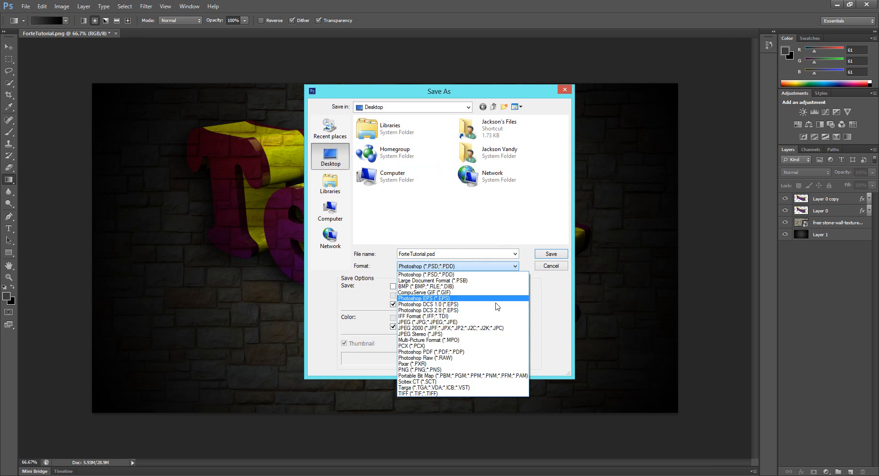
pyautogui.click(503, 328)
pyautogui.click(470, 266)
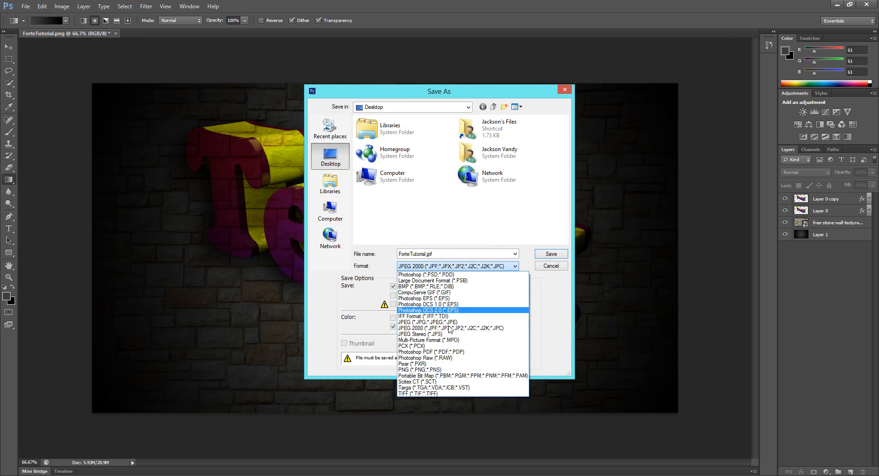
pyautogui.click(446, 322)
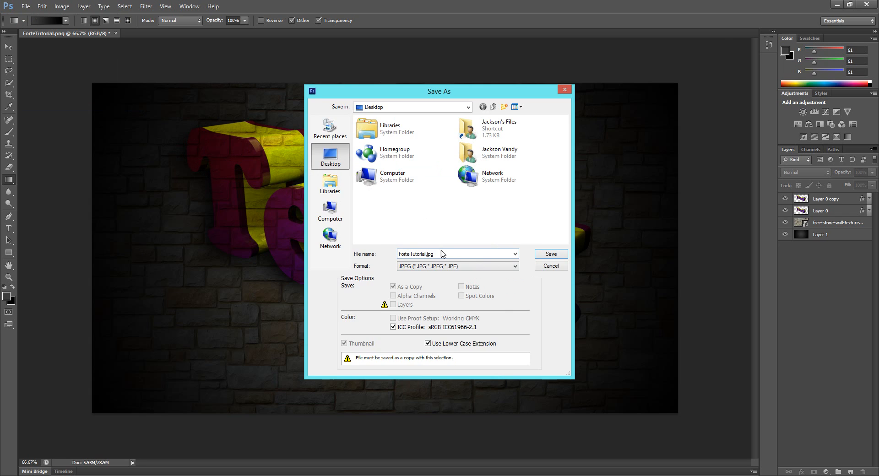
pyautogui.click(540, 253)
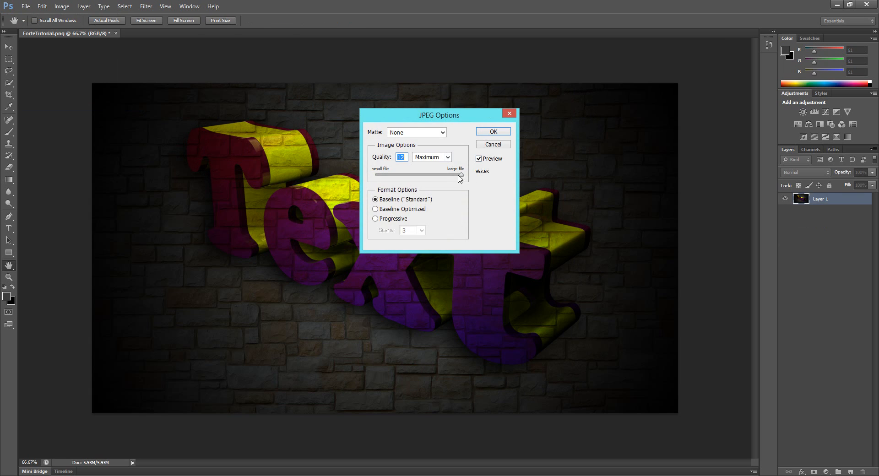
pyautogui.click(498, 133)
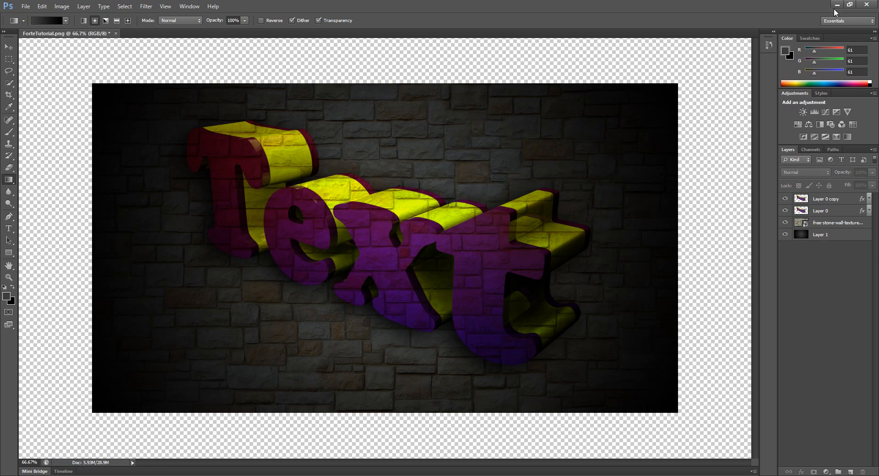
# Switch to the desktop, view the exported ForteTutorial.jpg in Windows Photo Viewer, and close the viewer
pyautogui.click(835, 4)
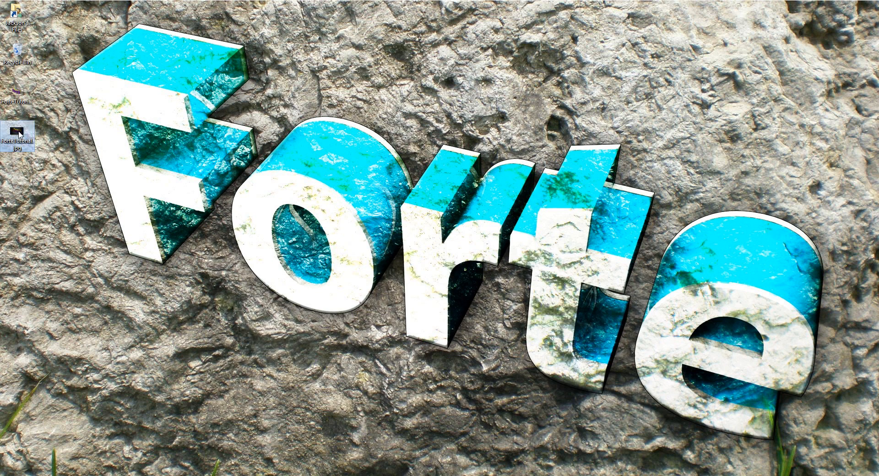
pyautogui.doubleClick(18, 134)
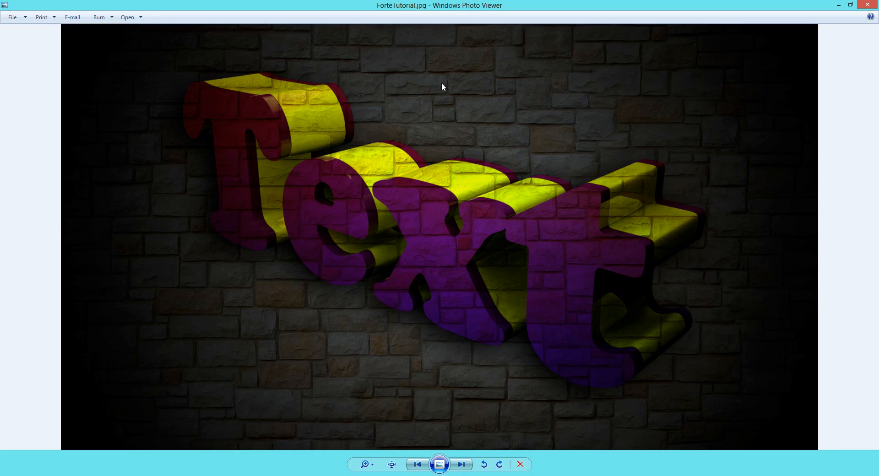
pyautogui.click(872, 4)
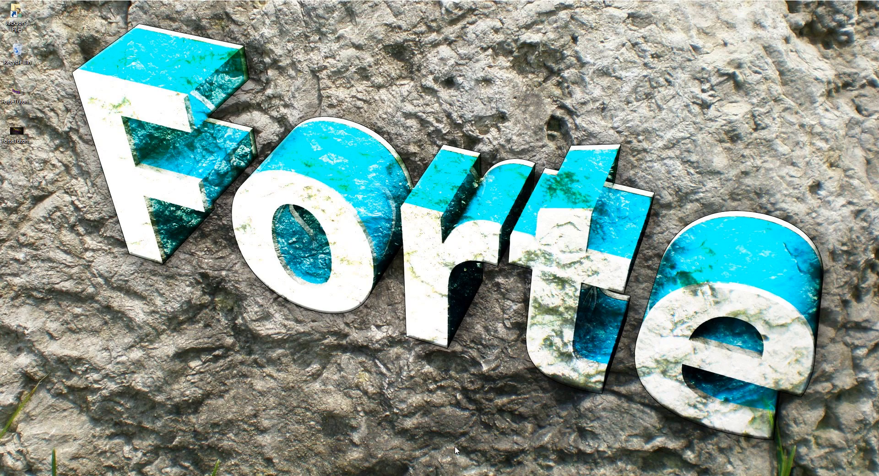